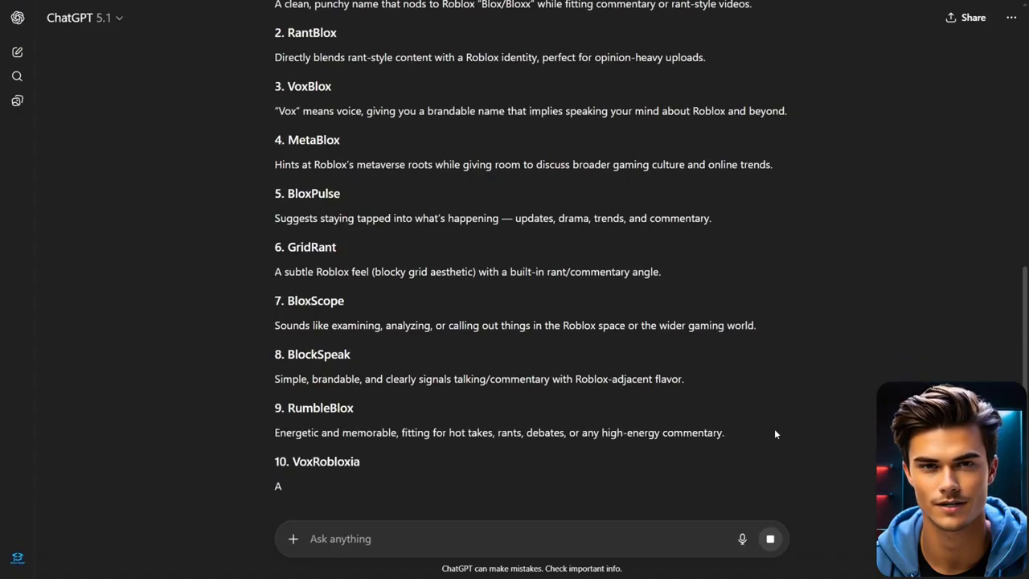
Step: Review the ten suggested channel names and paste the prompt asking for a 120–160 word SEO-optimized channel description into the message box
scroll(794, 401, "up", 2)
scroll(794, 401, "up", 2)
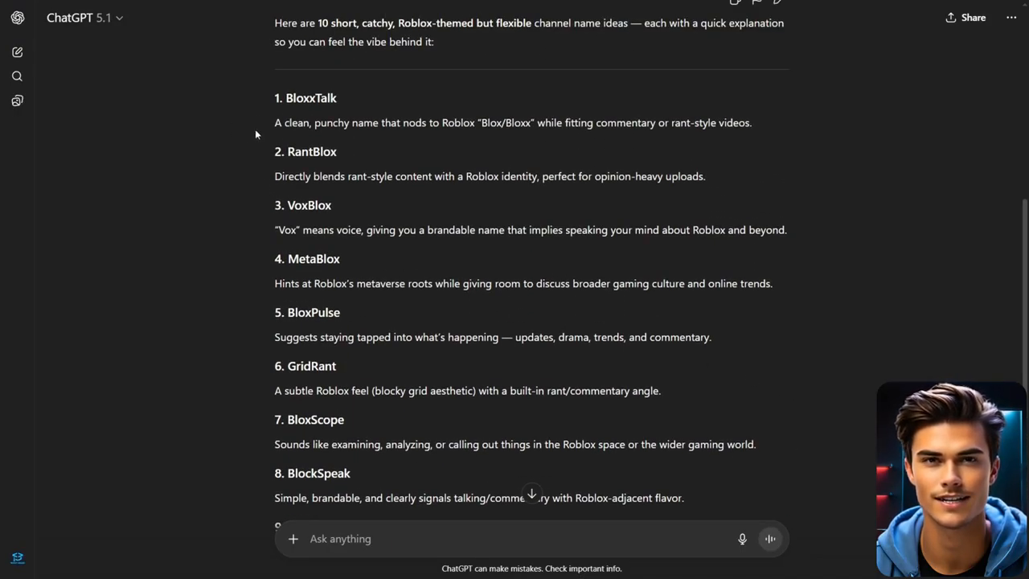
scroll(254, 129, "down", 2)
scroll(250, 233, "up", 2)
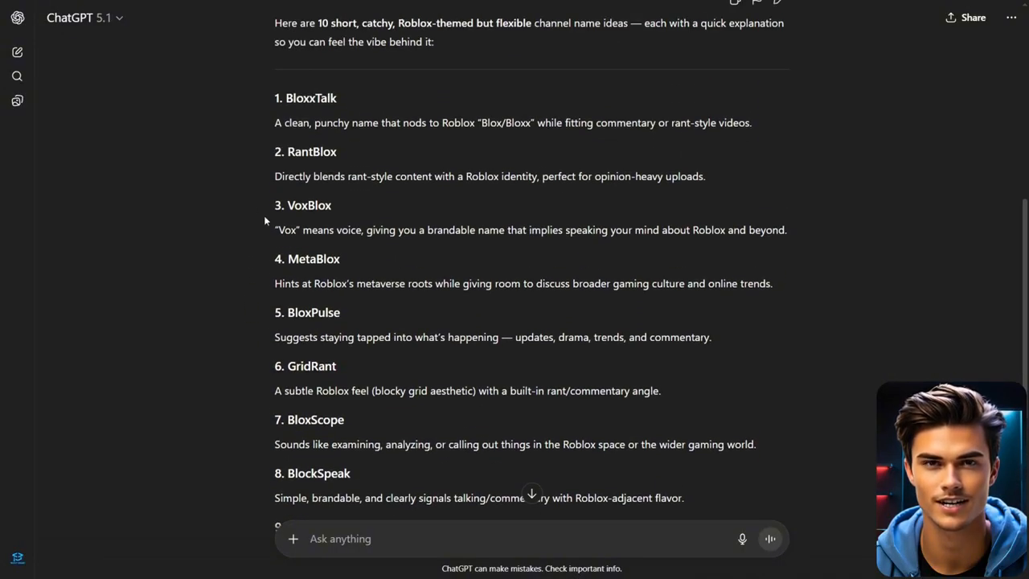
scroll(789, 405, "down", 5)
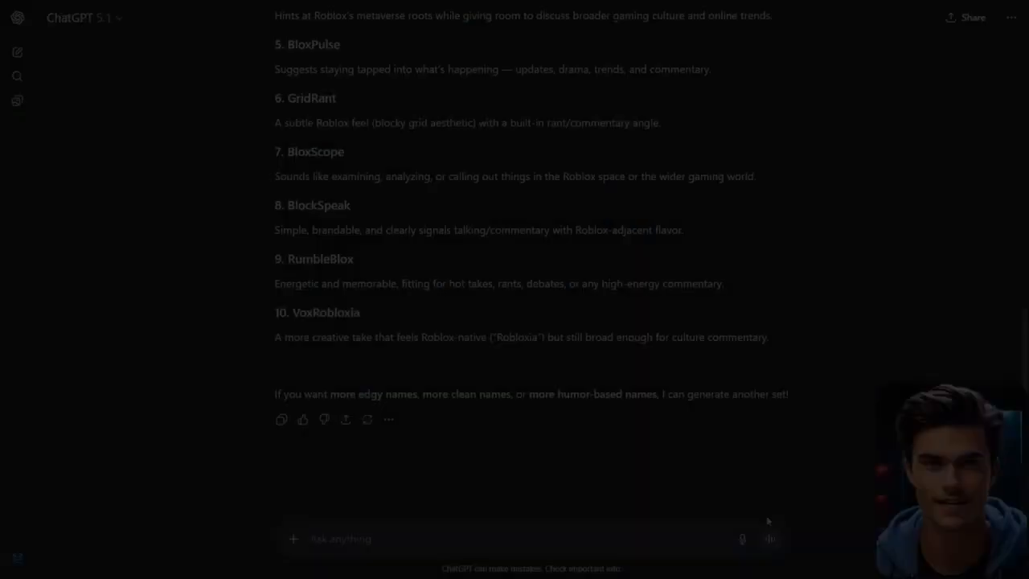
left_click(725, 525)
key("ctrl+v")
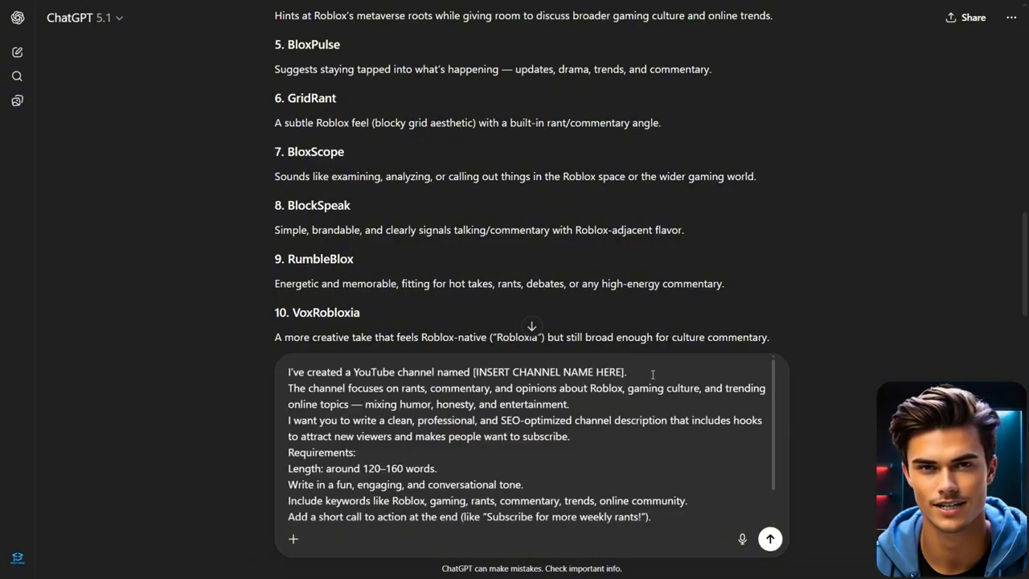
Step: Replace the channel name placeholder in the description prompt with BloxxTalk, copied from the first suggestion, and send the prompt
scroll(268, 235, "up", 5)
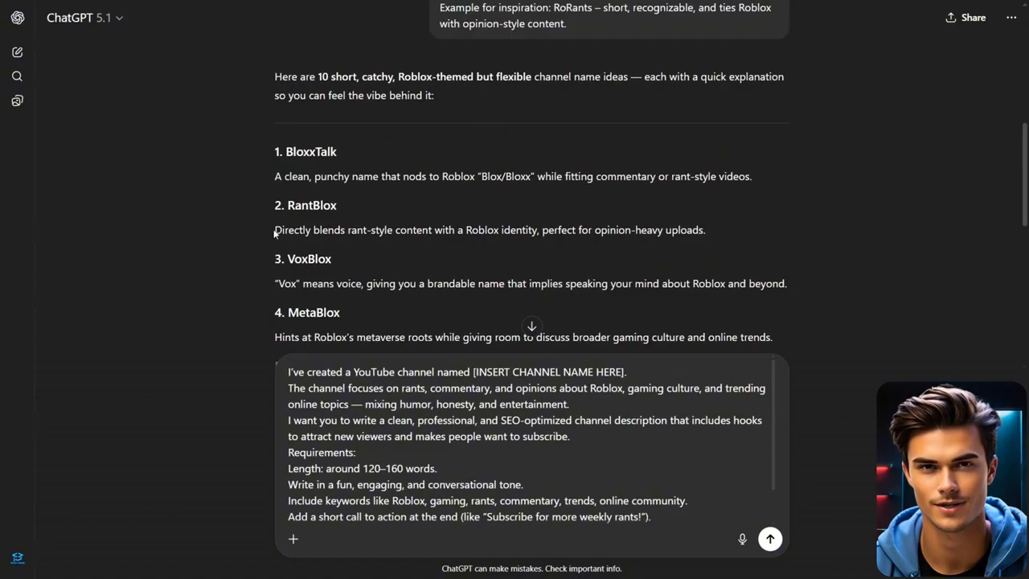
left_click_drag(329, 151, 286, 152)
key("ctrl+c")
left_click_drag(624, 372, 476, 372)
key("ctrl+v")
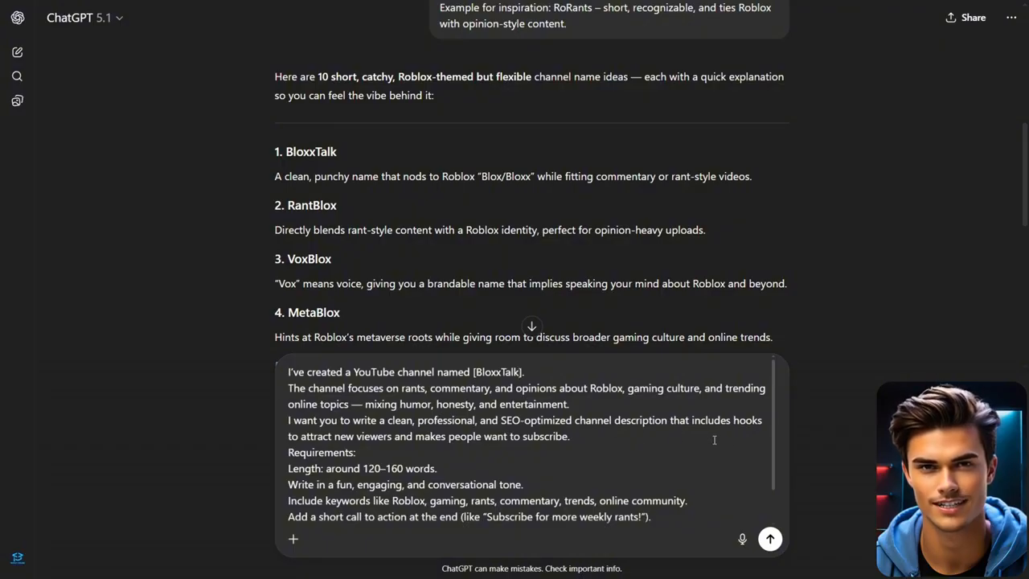
scroll(770, 450, "down", 1)
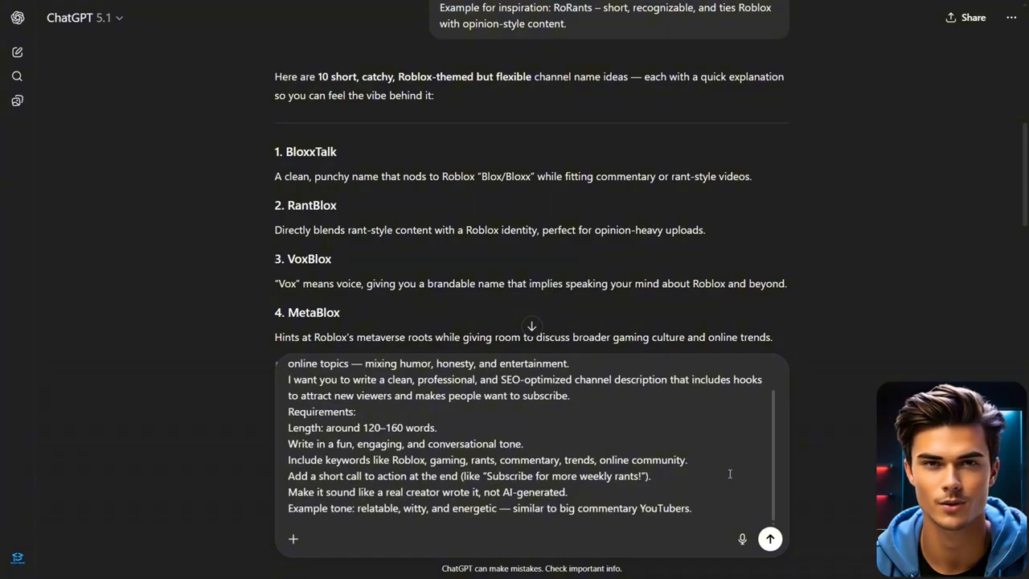
key("Return")
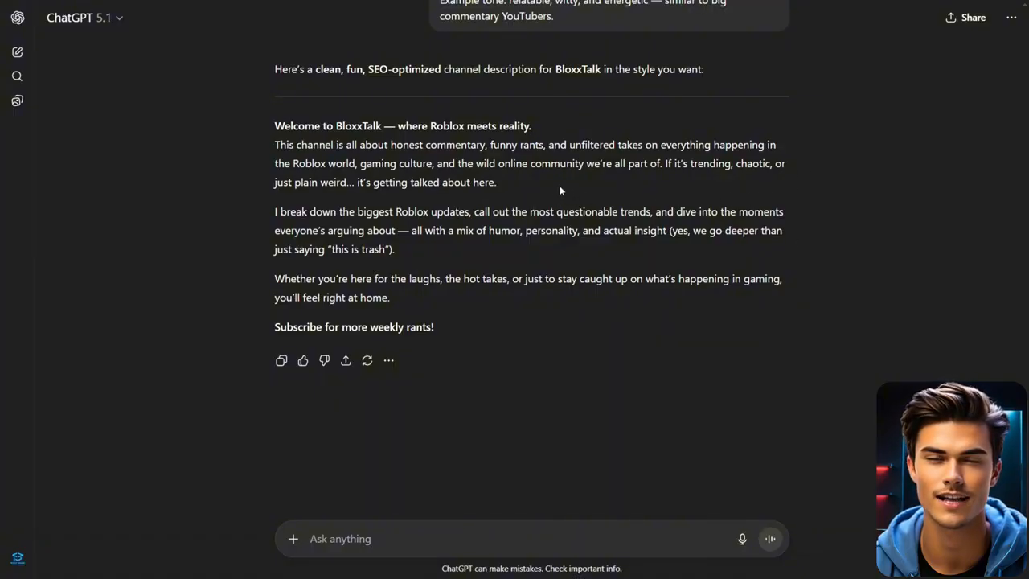
scroll(284, 196, "up", 10)
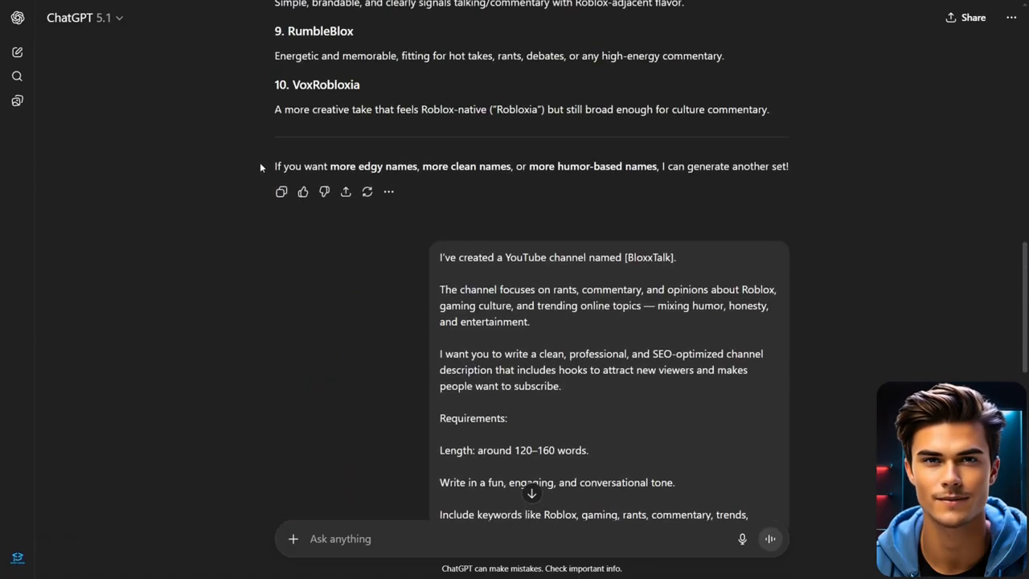
scroll(237, 176, "down", 10)
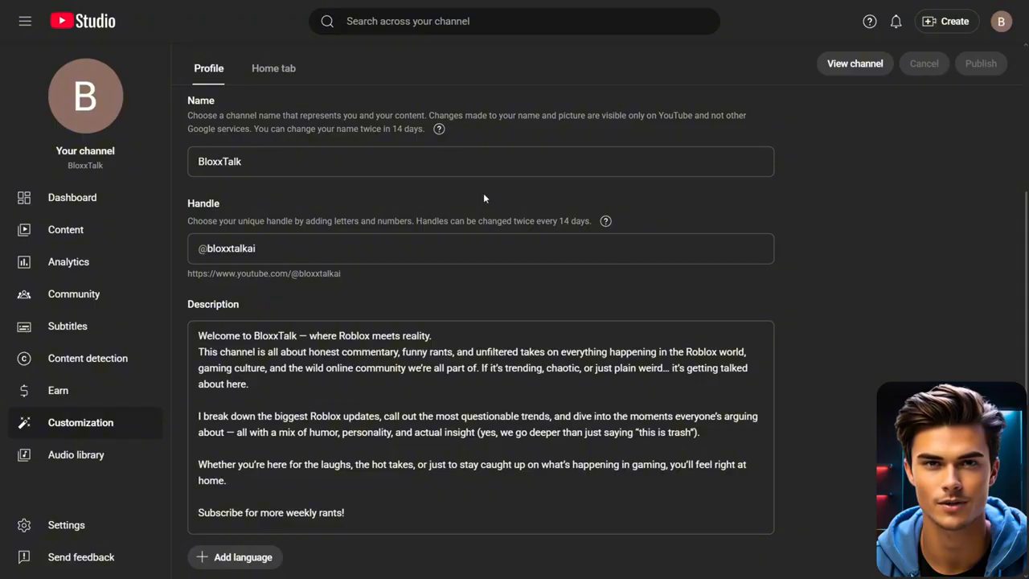
left_click(352, 162)
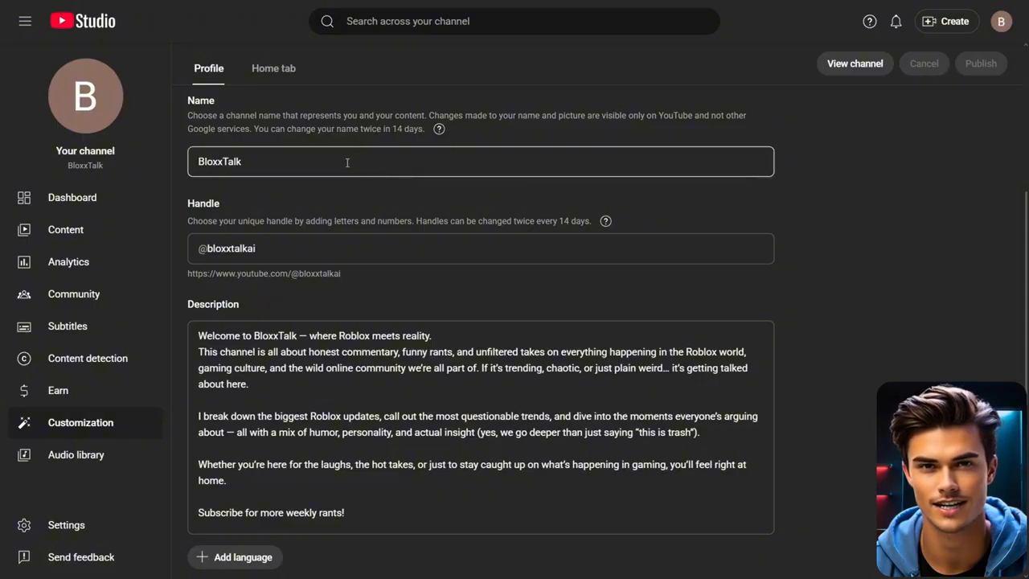
left_click(356, 249)
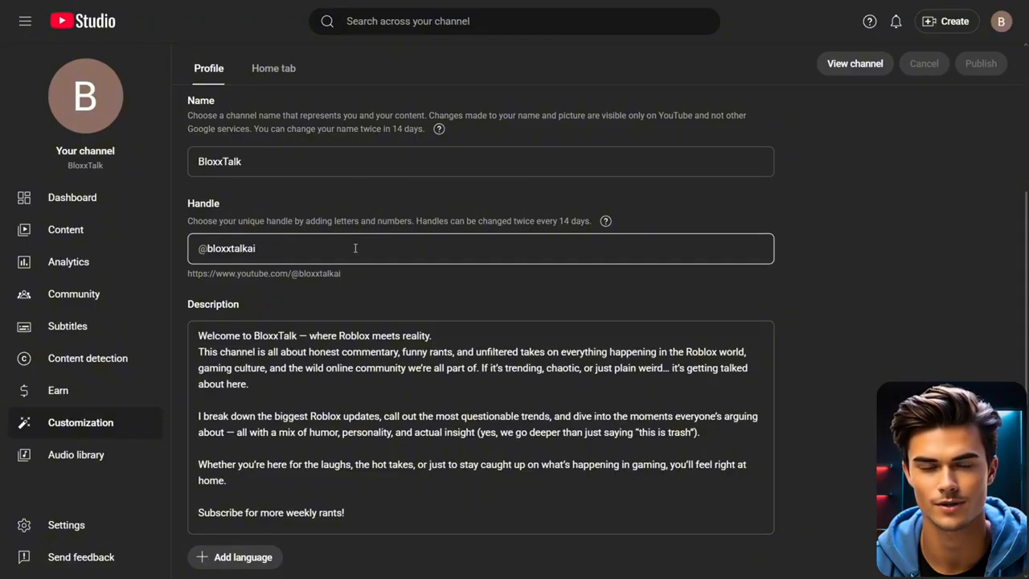
left_click(738, 337)
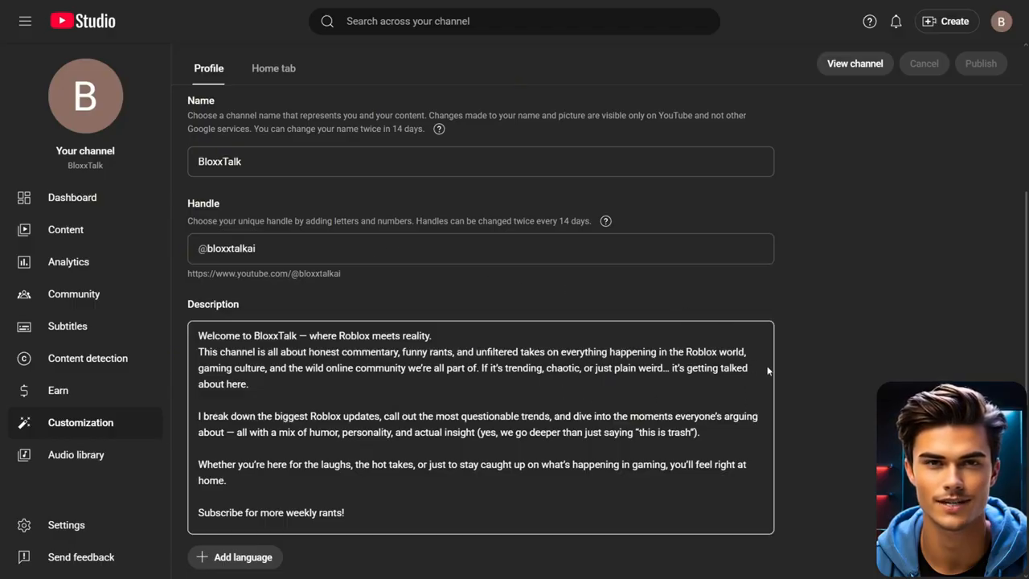
scroll(765, 370, "up", 5)
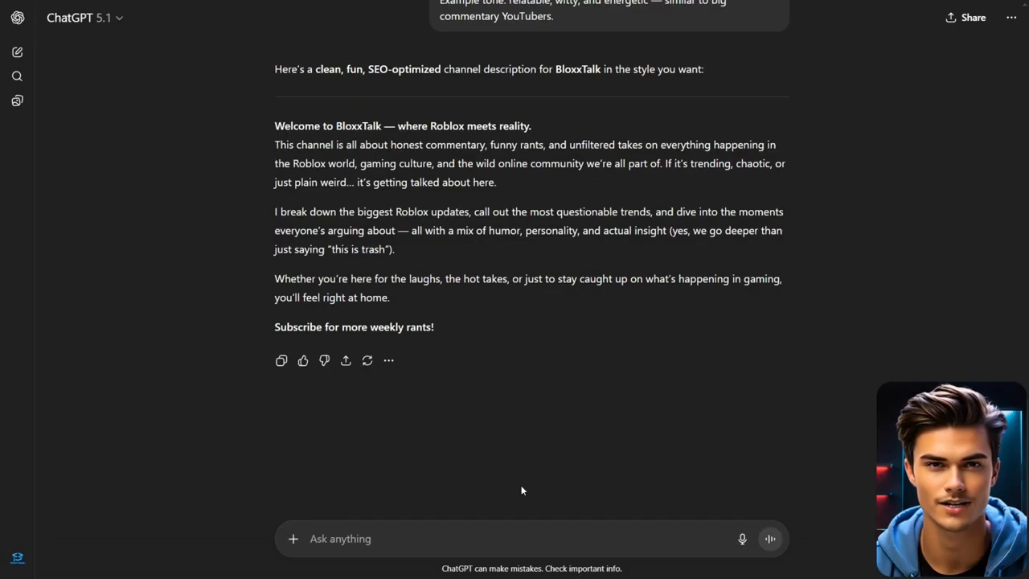
Step: Switch to ChatGPT, request a detailed AI image generation prompt for the channel logo, and copy the BloxxTalk logo prompt it writes
left_click(511, 537)
key("ctrl+v")
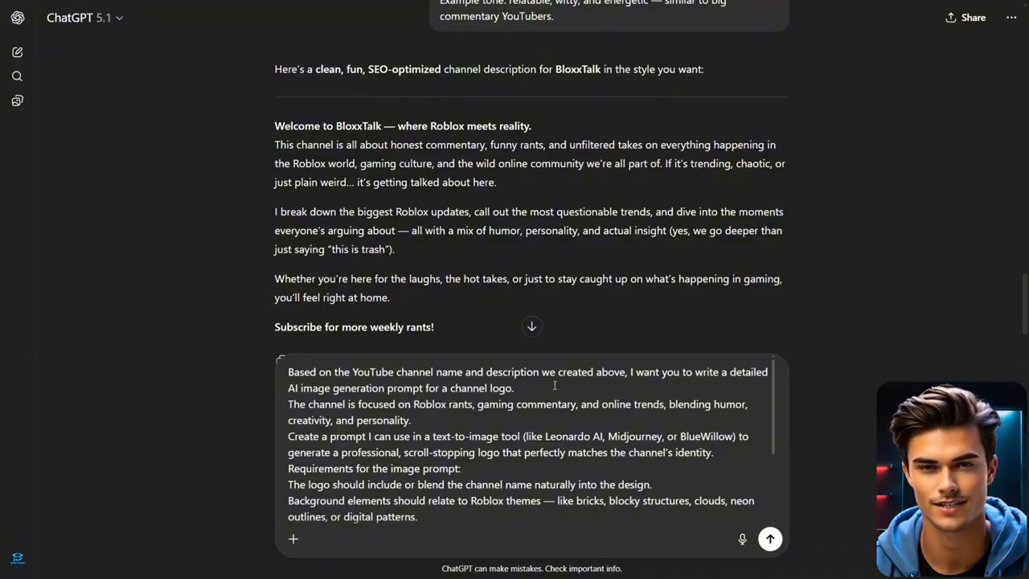
left_click_drag(773, 392, 777, 462)
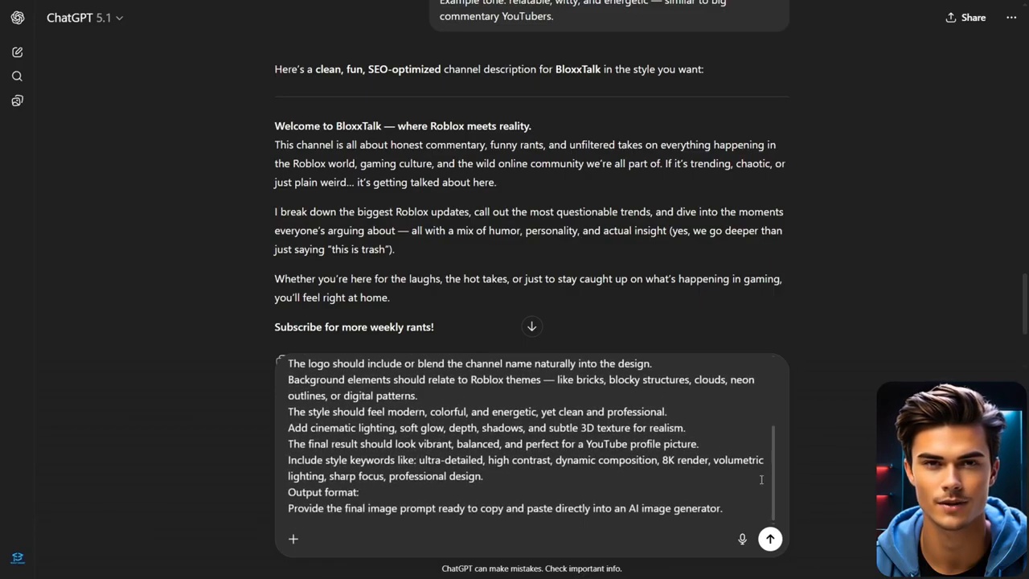
left_click(770, 539)
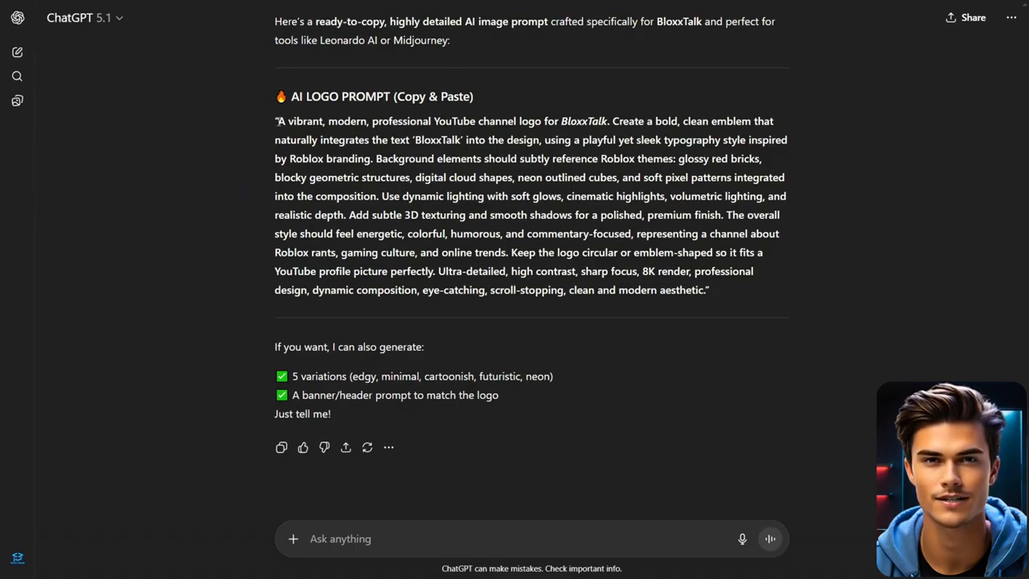
left_click_drag(278, 121, 709, 289)
key("ctrl+c")
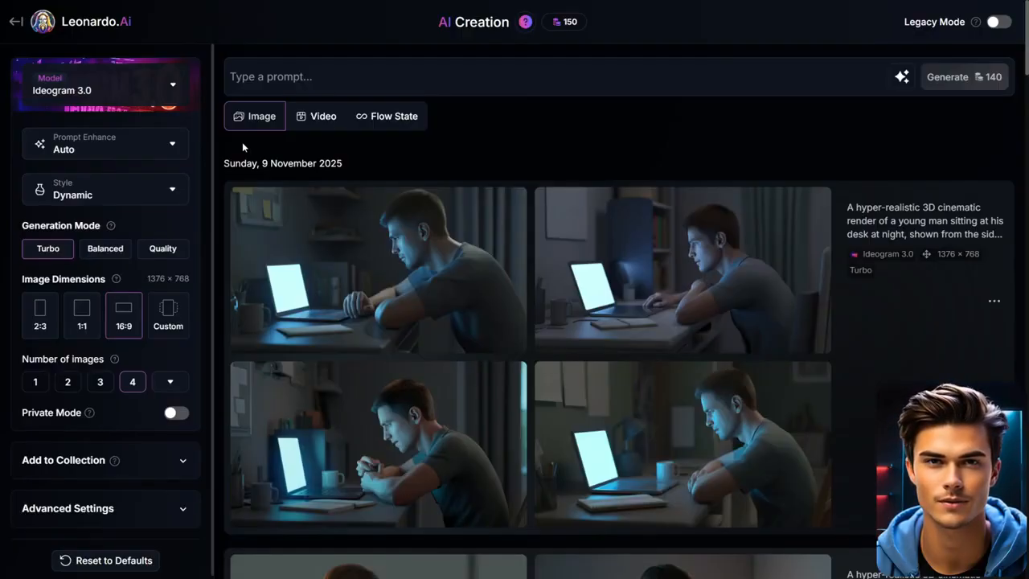
Step: Switch to Leonardo.Ai, keep Ideogram 3.0 as the model and set the image dimensions to 1:1
left_click(159, 89)
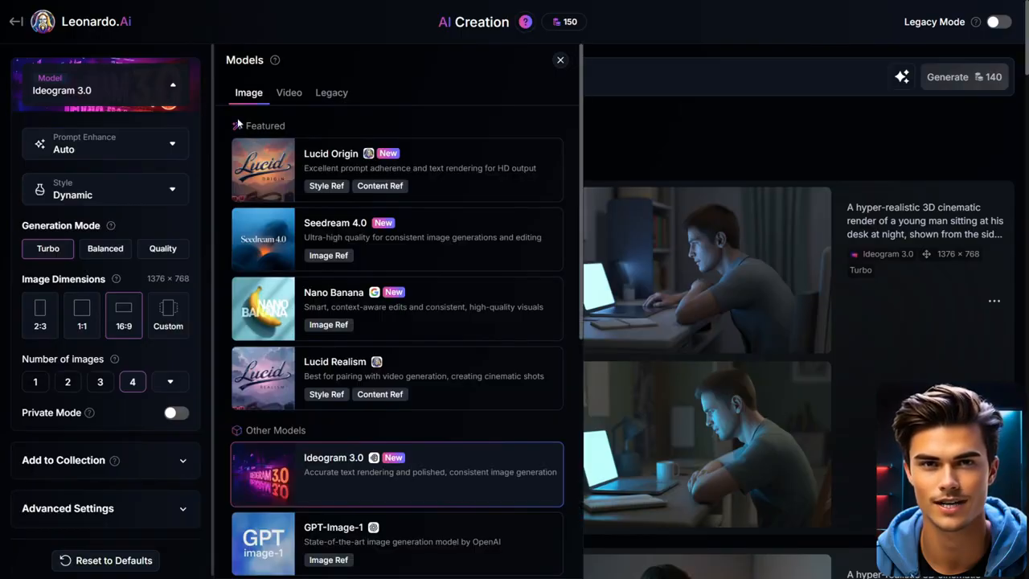
scroll(539, 251, "down", 4)
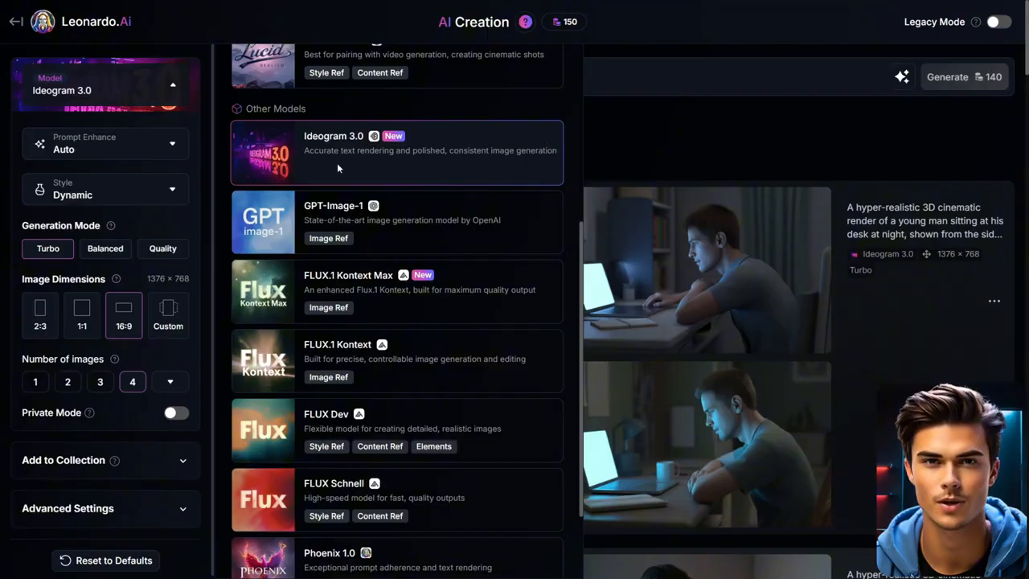
left_click(86, 343)
left_click(95, 309)
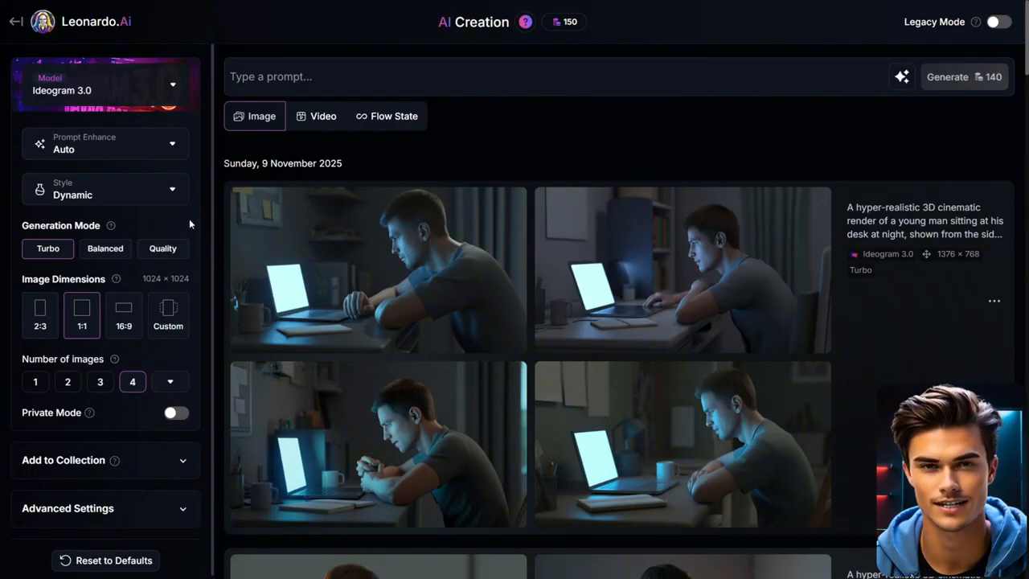
Step: Paste the copied BloxxTalk logo prompt and generate the logo images
left_click(565, 77)
key("ctrl+v")
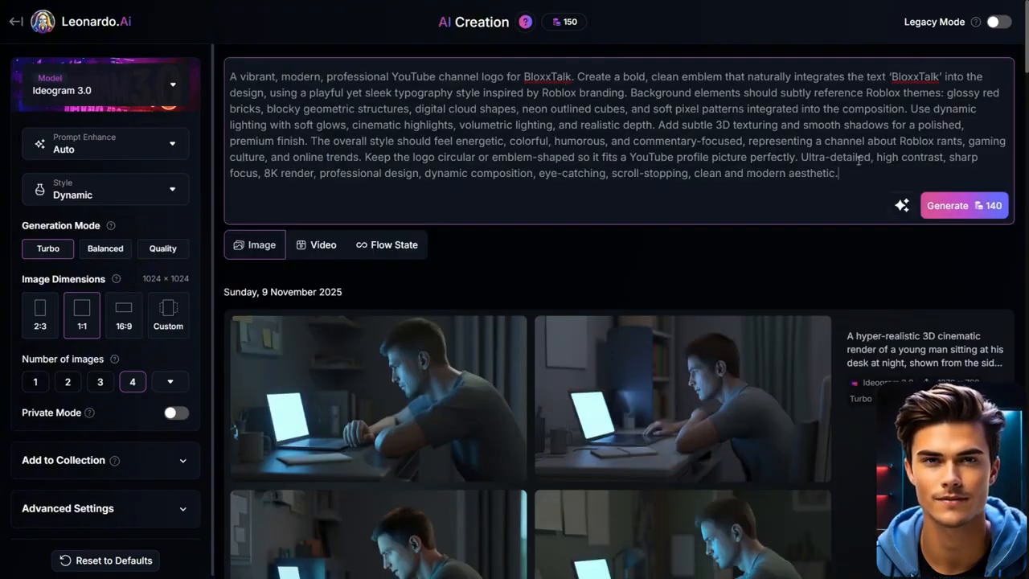
left_click(965, 206)
scroll(756, 184, "down", 2)
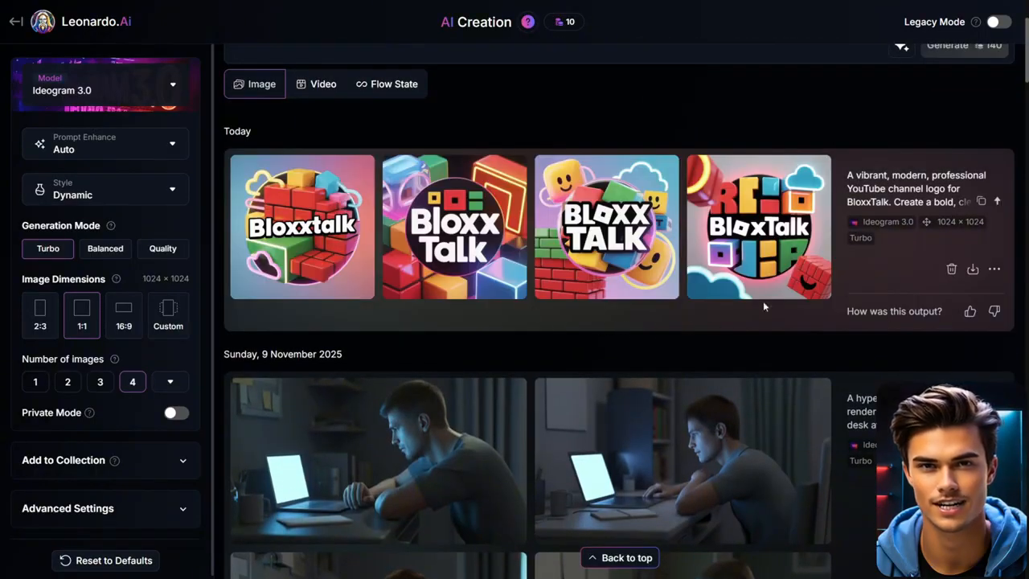
Step: Open the generated BloxxTalk logos at full size and compare the variations one by one
left_click(806, 227)
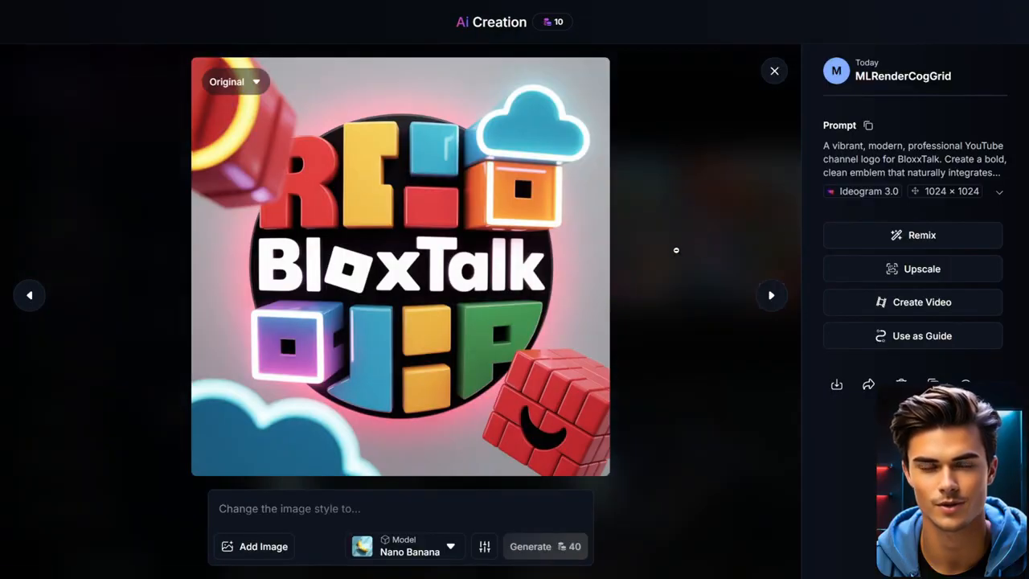
key("Right")
key("Right")
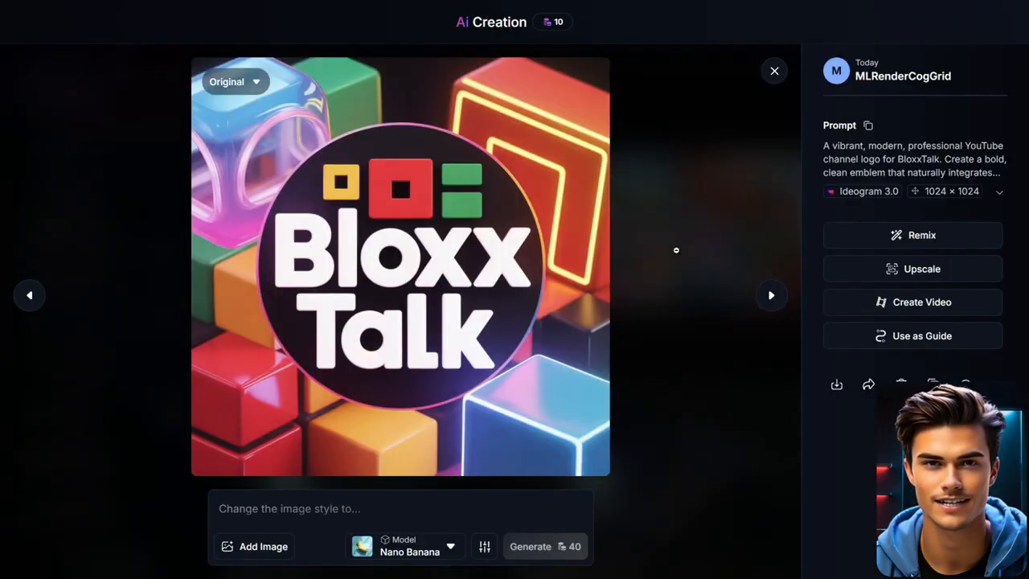
key("Left")
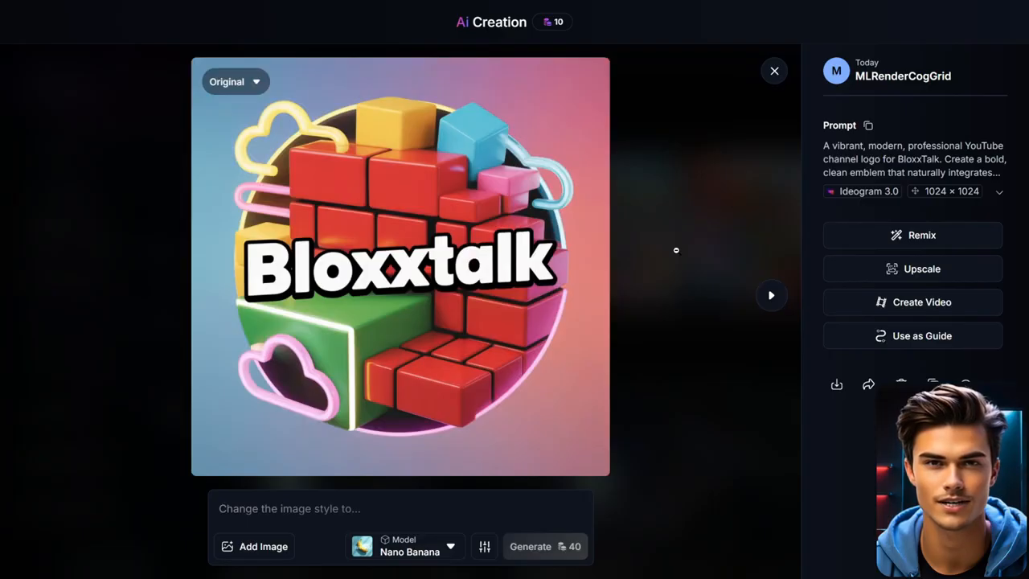
key("Right")
key("Right")
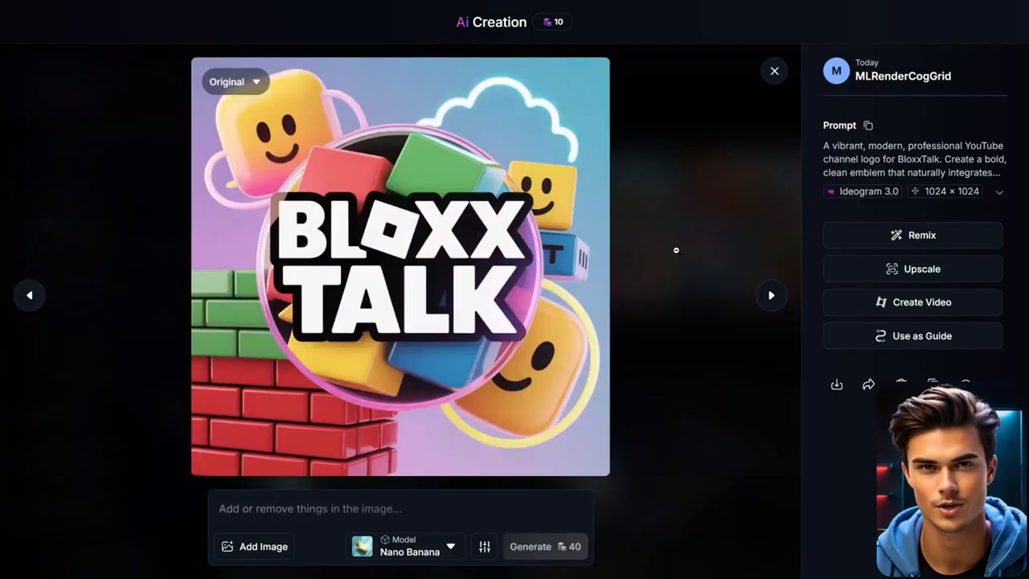
key("Right")
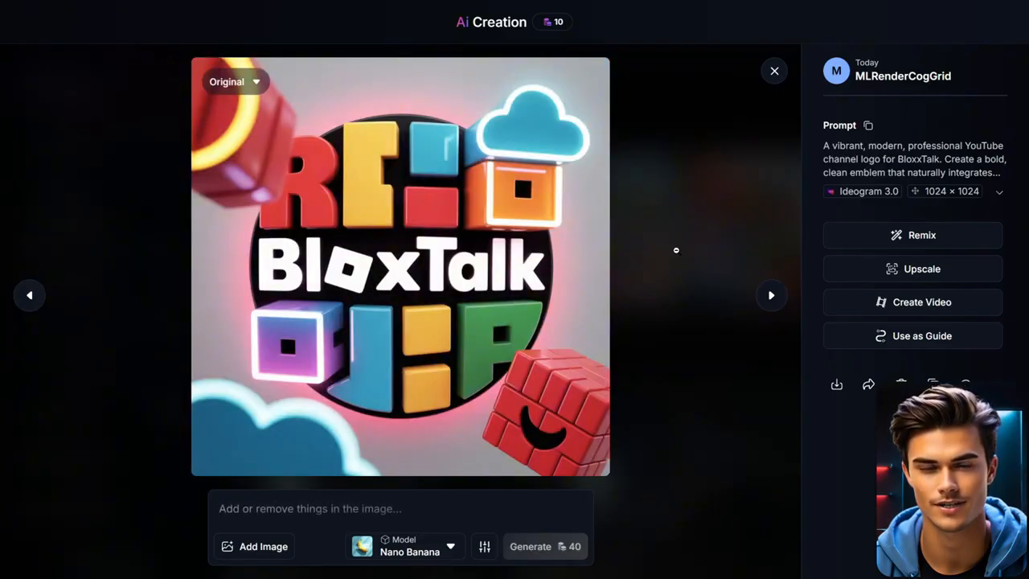
key("Right")
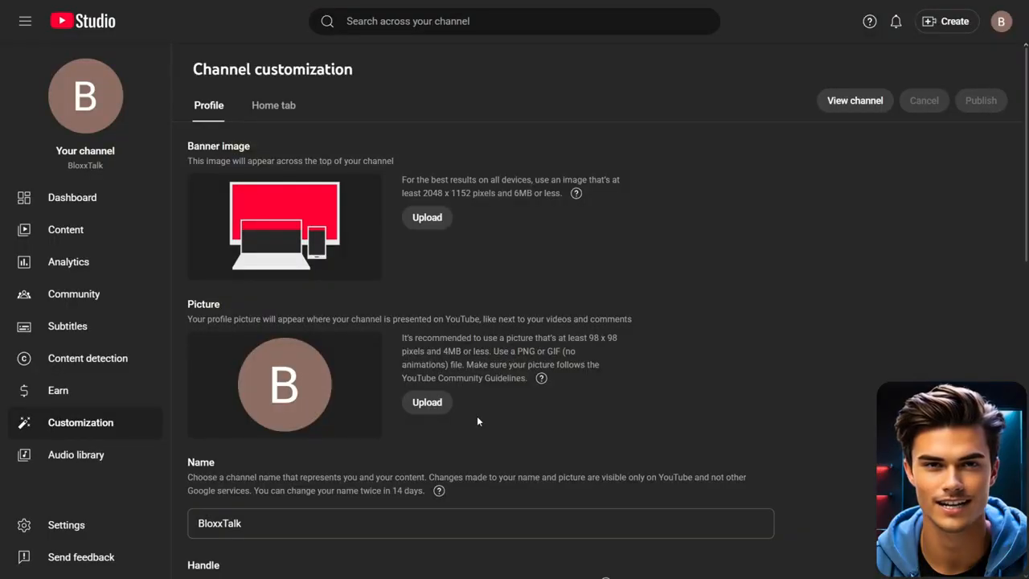
Step: Switch to YouTube Studio, upload the BLOXX TALK logo with smiling blocks and bricks as the channel picture, and publish the change
left_click(427, 402)
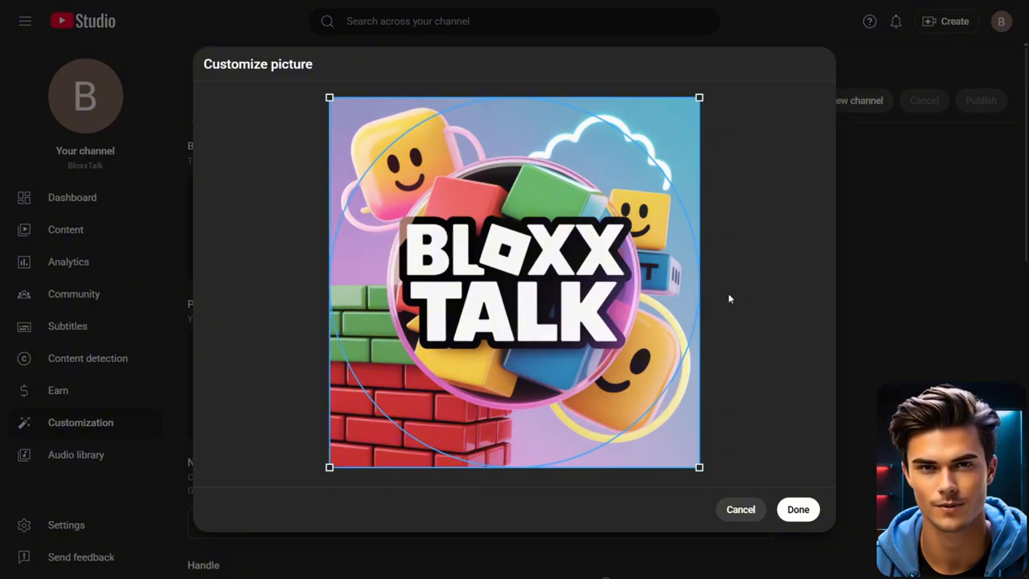
left_click(800, 508)
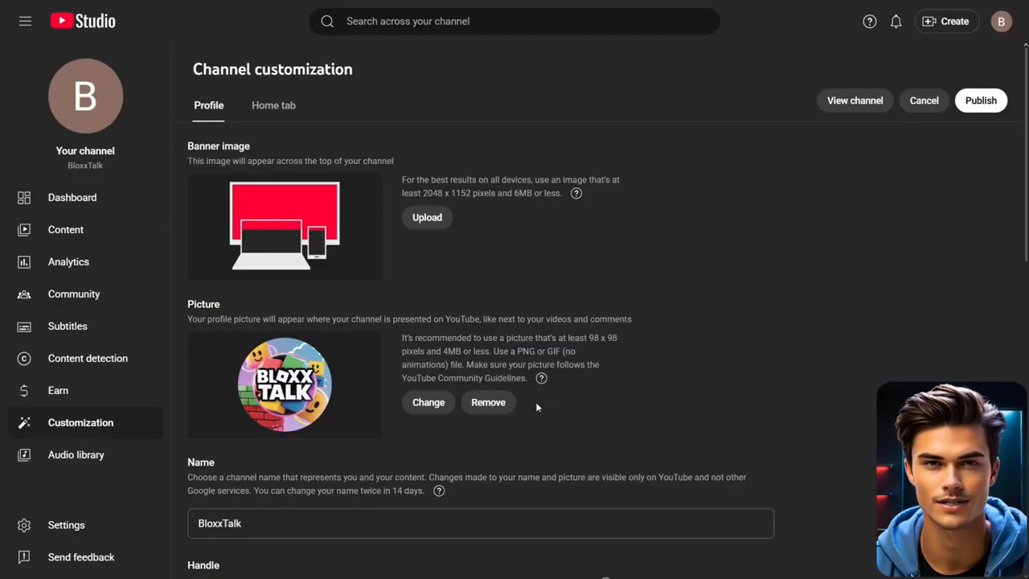
left_click(980, 102)
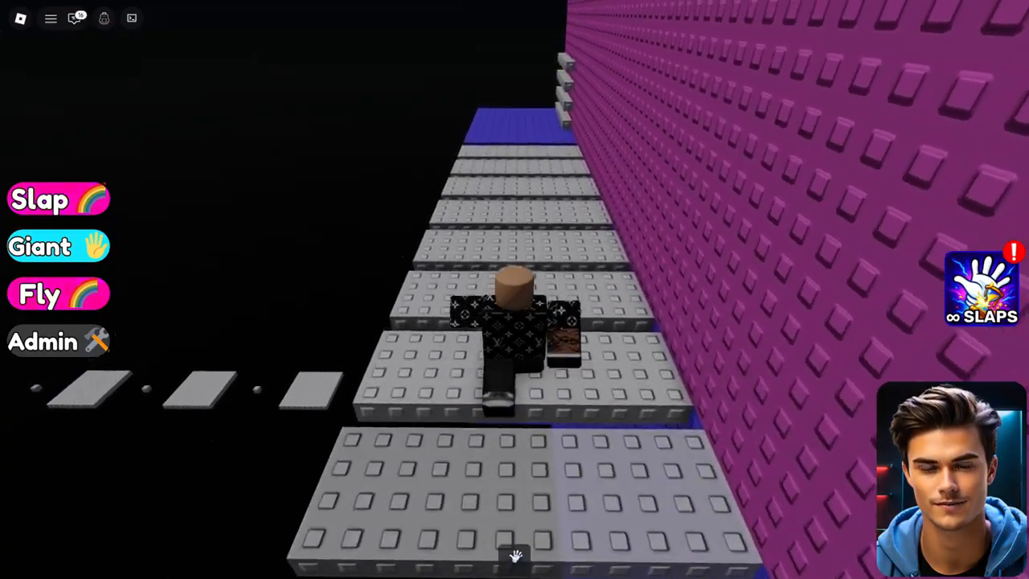
key("w")
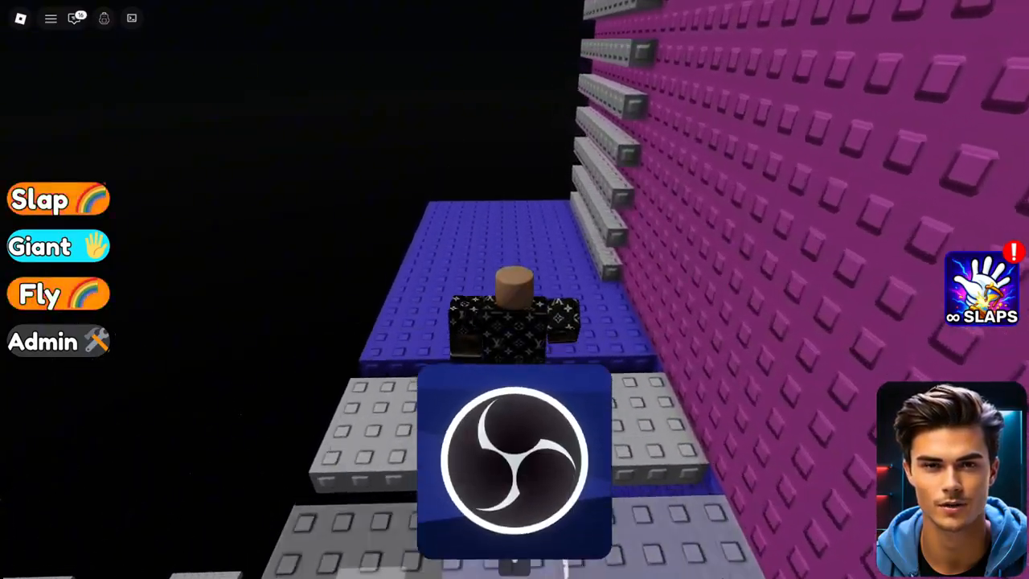
key("w")
key("w")
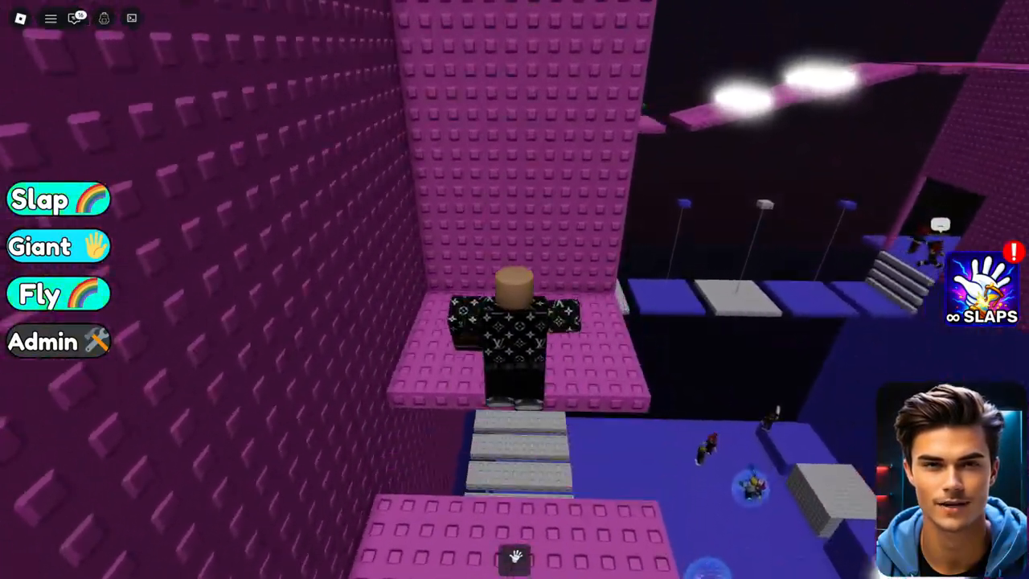
key("w")
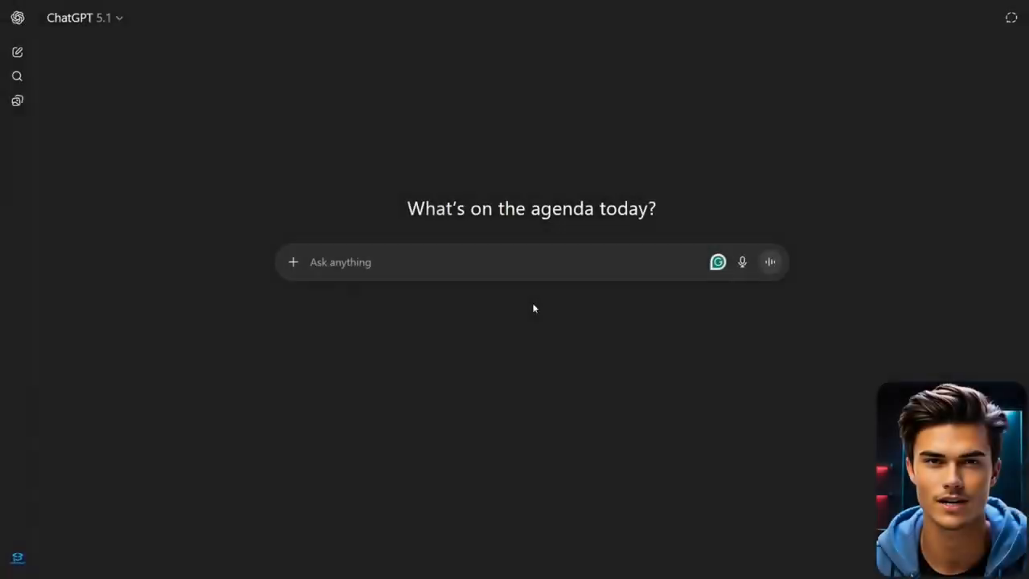
Step: In a new ChatGPT conversation, paste the Roblox Rants prompt asking for 5 ultra-viral video ideas, review it and submit it
key("ctrl+v")
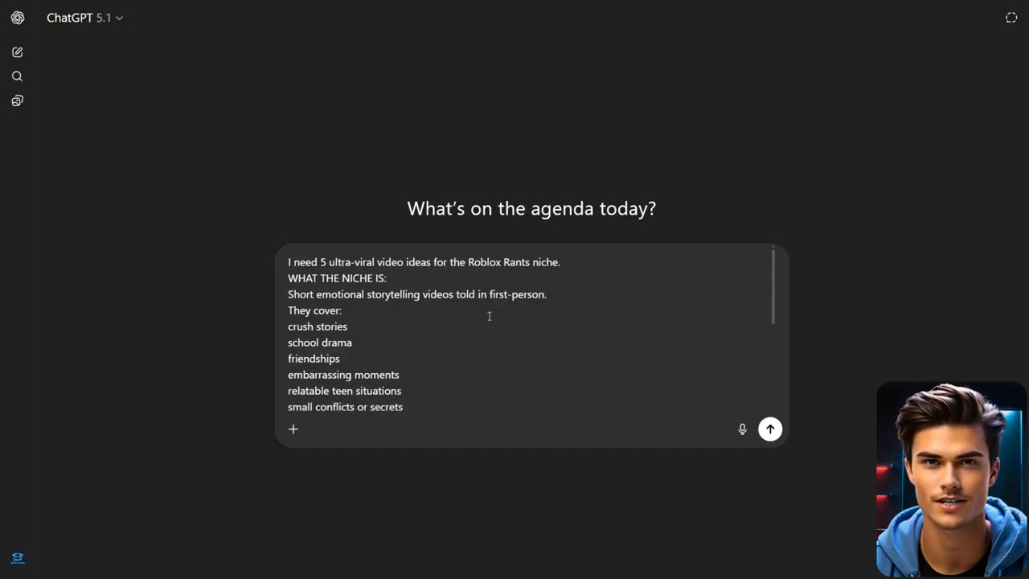
scroll(488, 316, "down", 3)
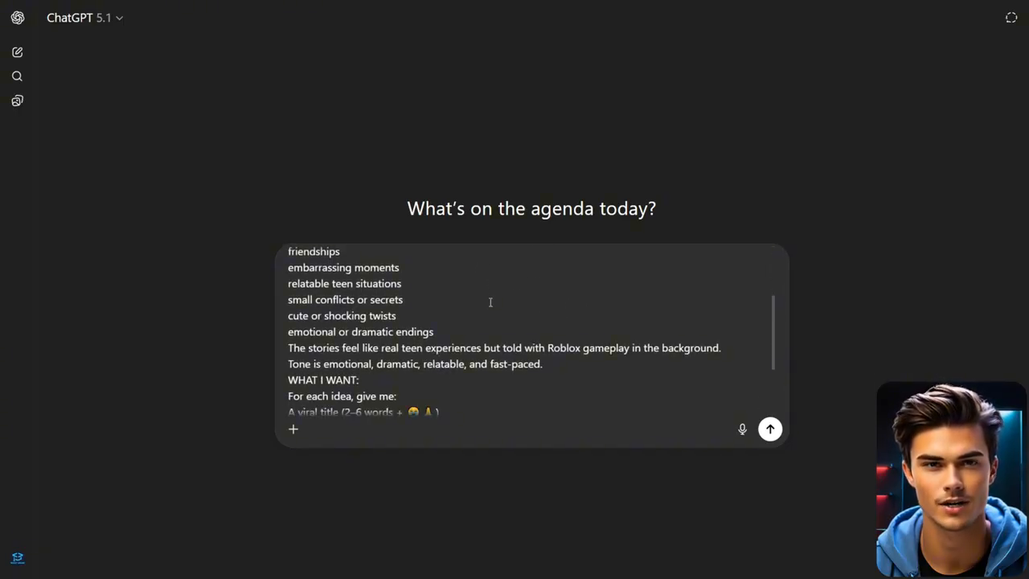
scroll(499, 310, "up", 1)
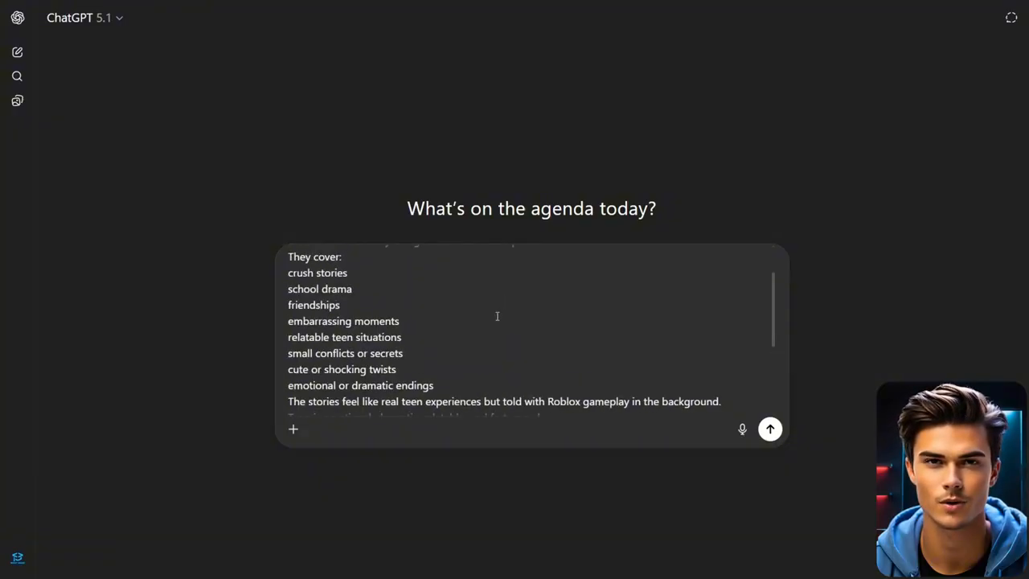
scroll(497, 314, "down", 3)
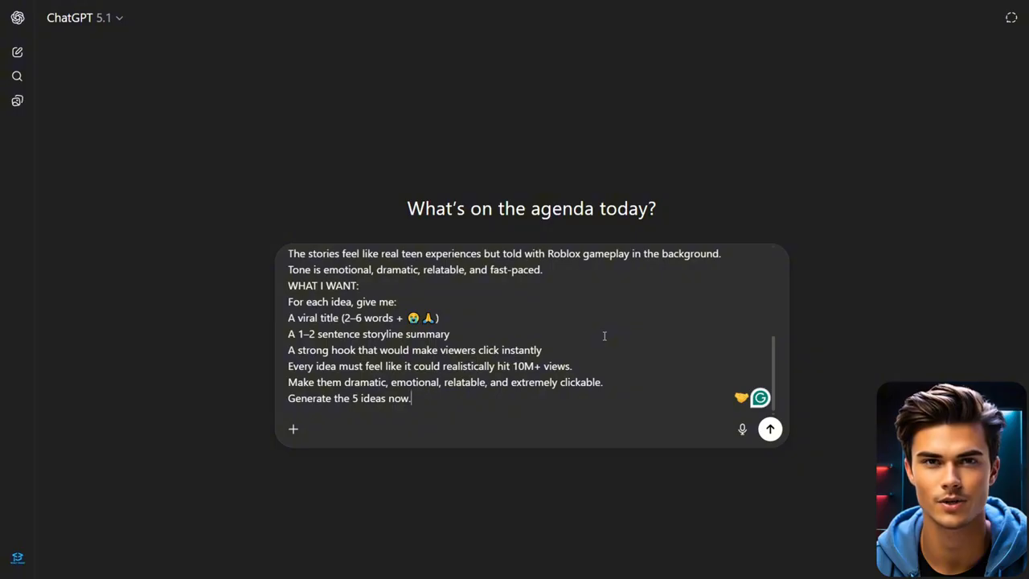
left_click(770, 427)
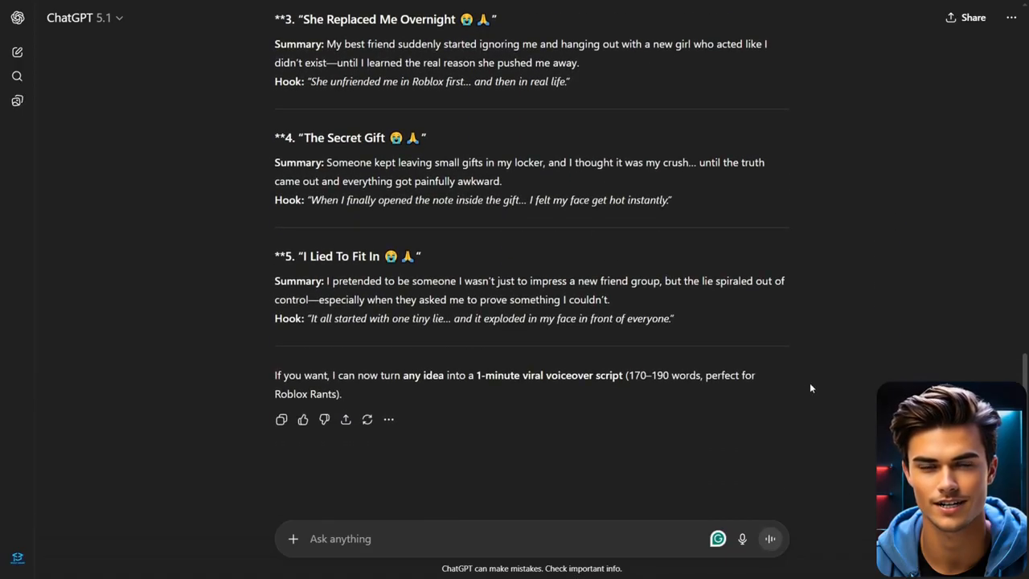
Step: Read through the ideas, paste the voiceover script prompt with the idea number set to 1, and generate the 170–190 word script
scroll(815, 383, "up", 2)
scroll(815, 383, "up", 3)
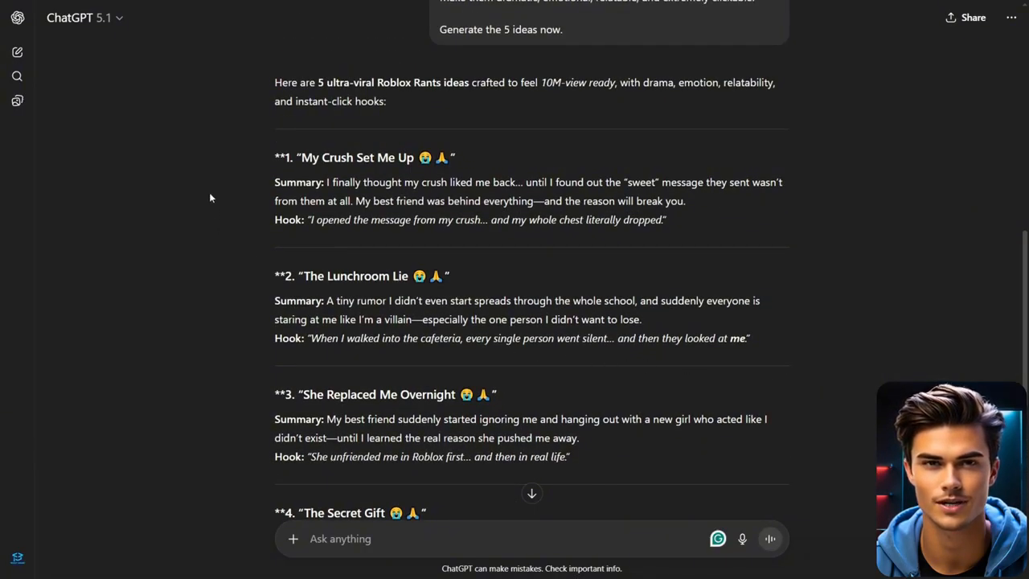
scroll(238, 213, "down", 3)
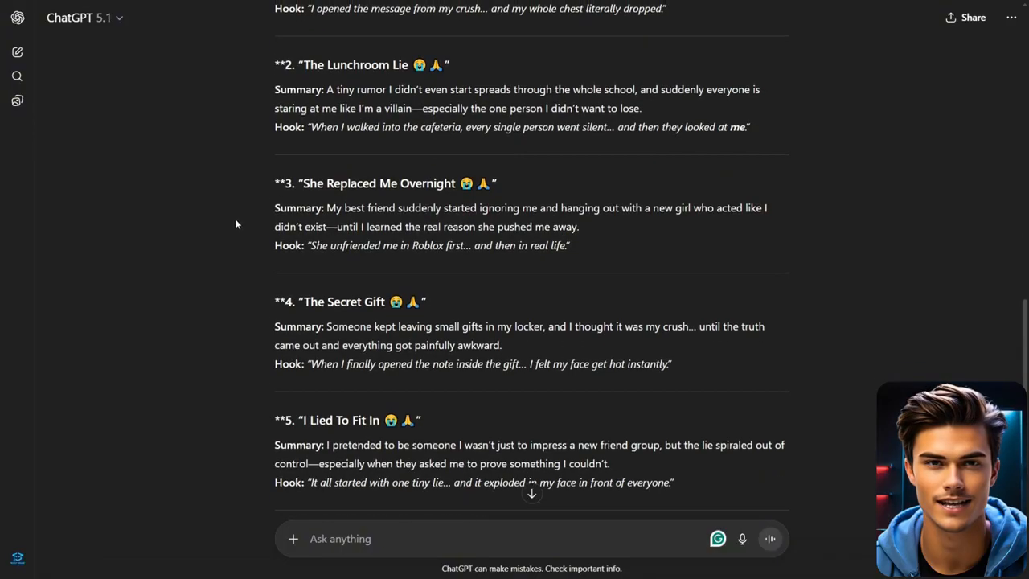
scroll(237, 215, "down", 2)
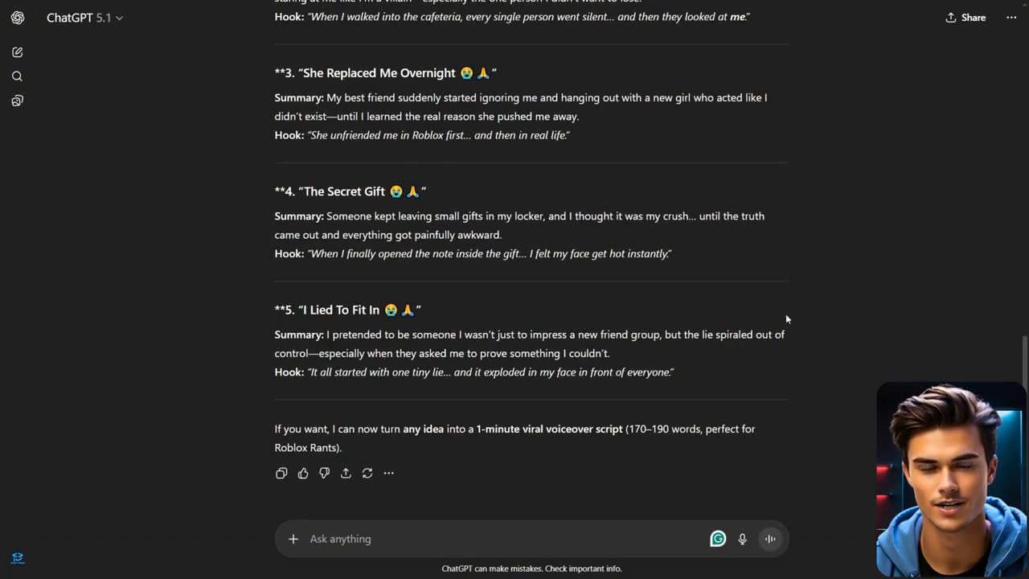
scroll(815, 317, "down", 1)
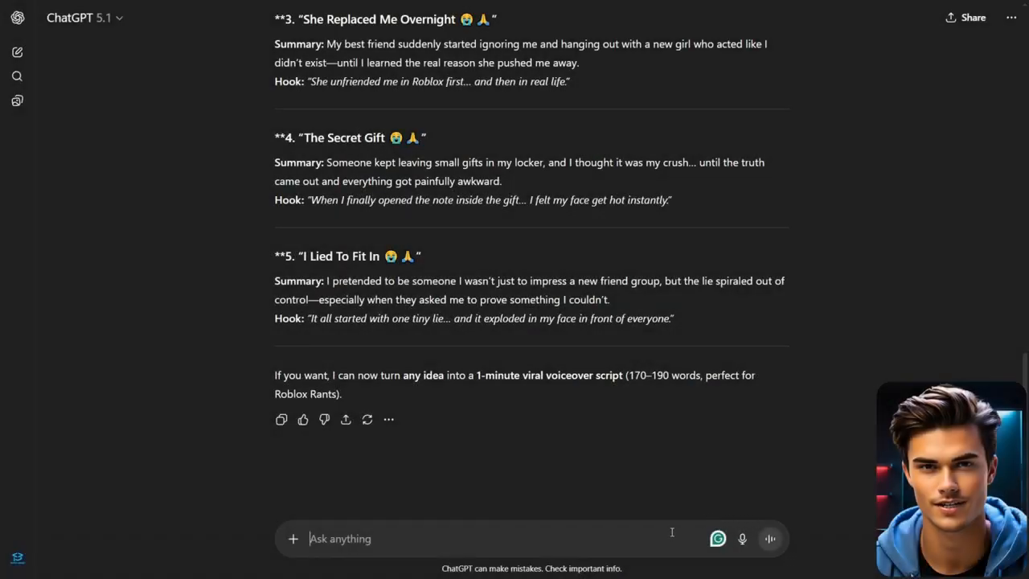
key("ctrl+v")
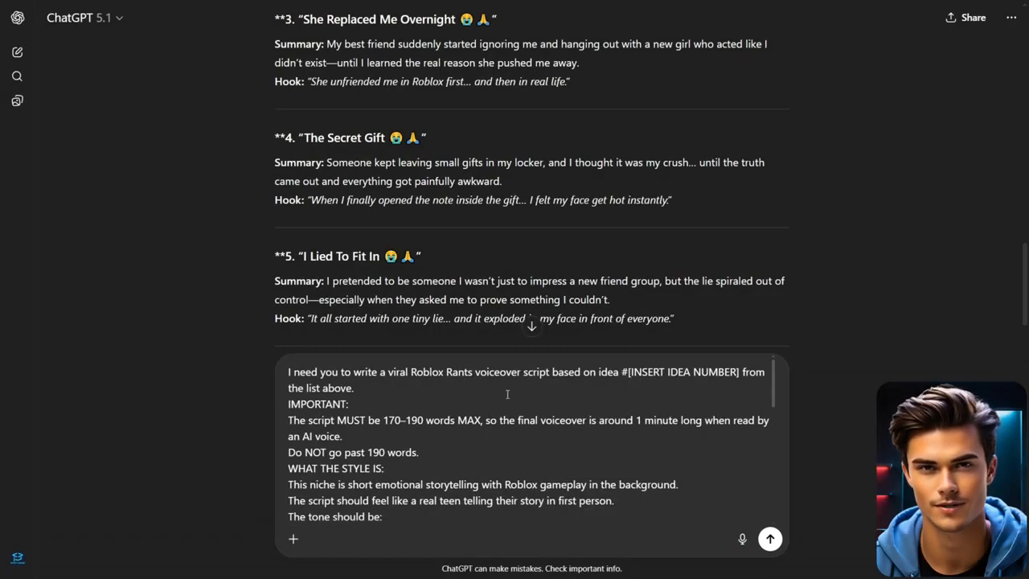
left_click_drag(629, 371, 738, 370)
type("1")
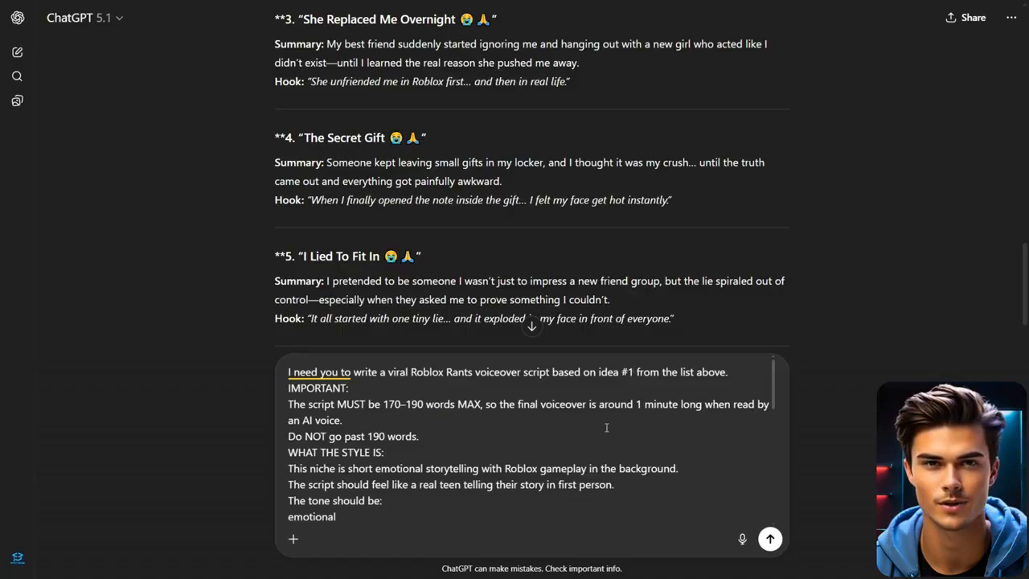
scroll(773, 400, "down", 2)
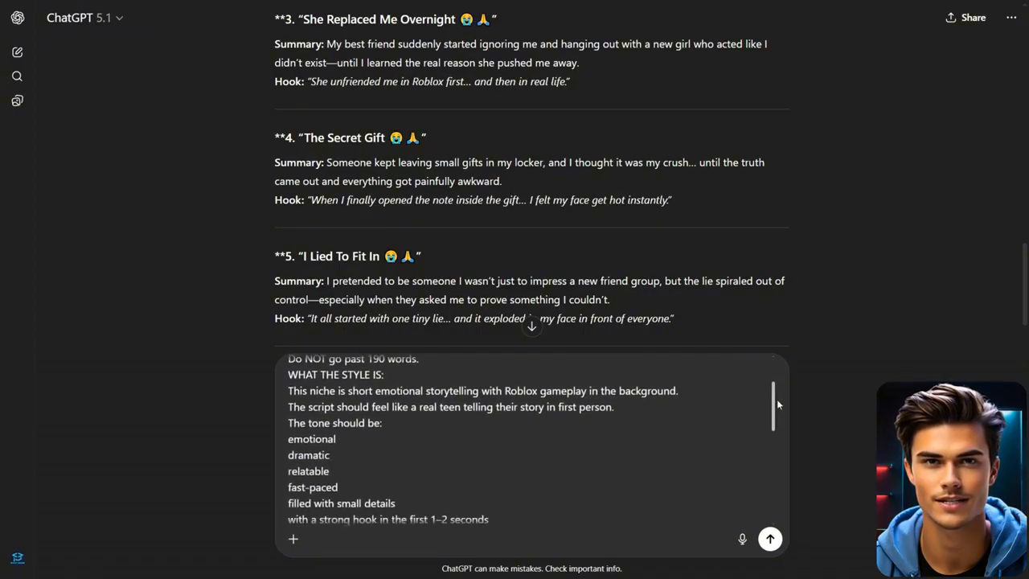
left_click_drag(776, 400, 763, 488)
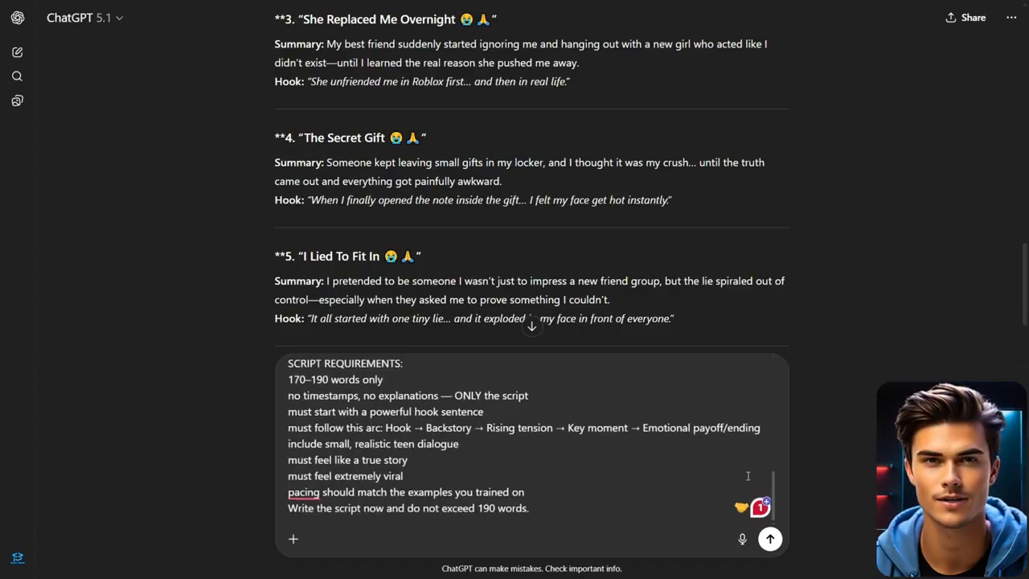
left_click(771, 538)
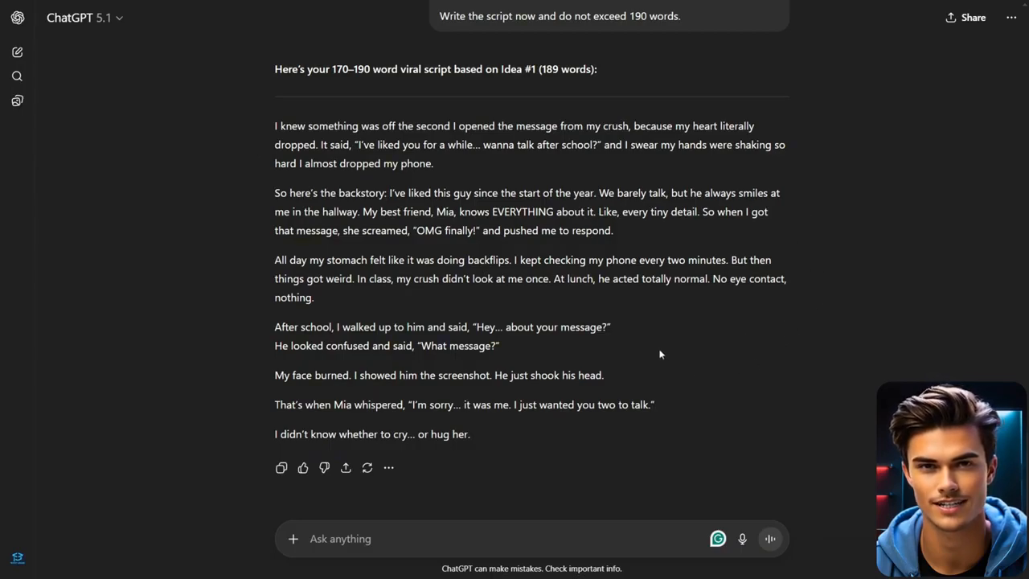
Step: Copy the complete script, switch to ElevenLabs Text to Speech and paste it as the speech text
left_click_drag(273, 126, 510, 450)
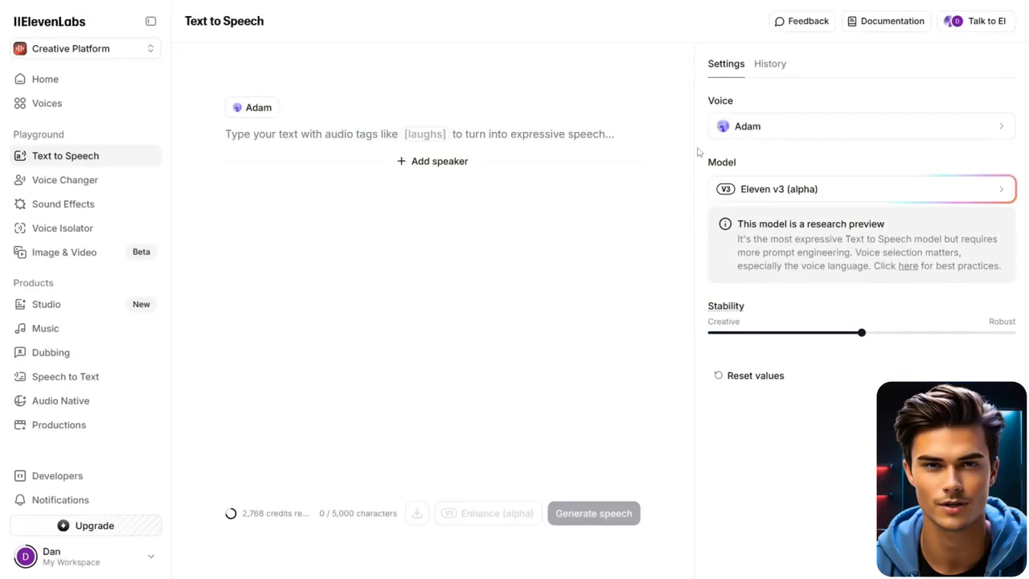
left_click(369, 134)
key("ctrl+v")
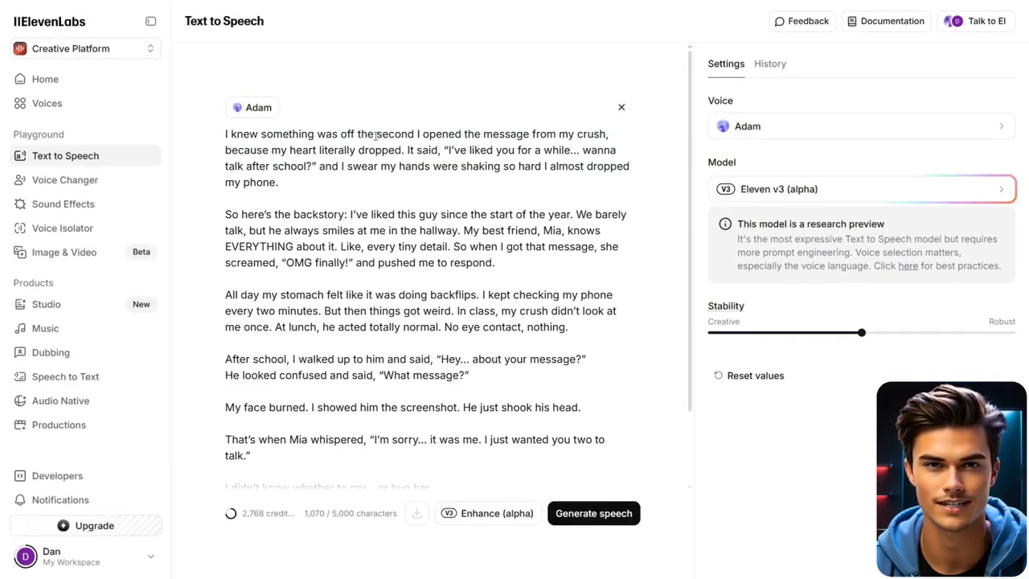
scroll(571, 194, "down", 2)
scroll(635, 258, "up", 2)
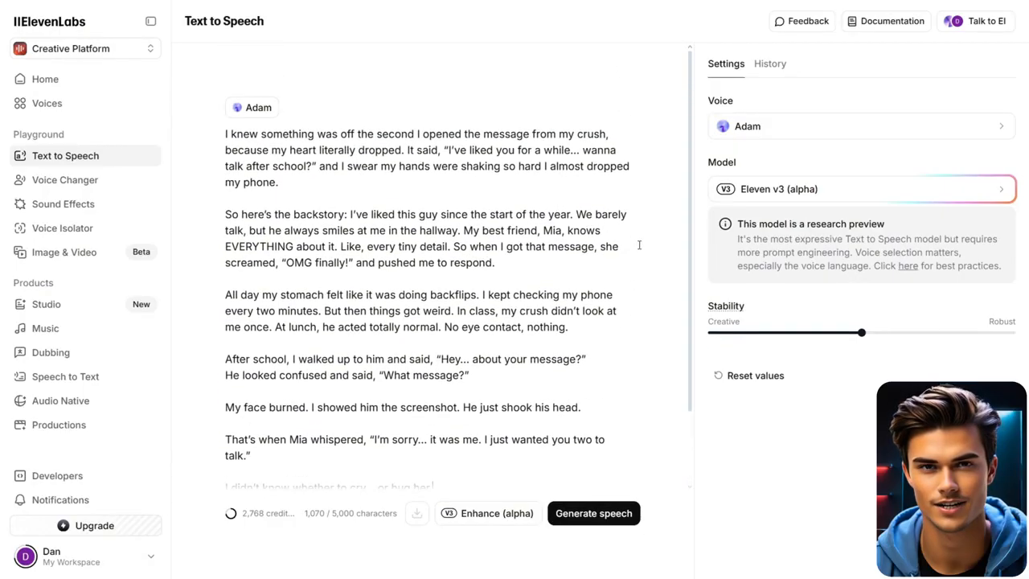
Step: Browse the voices and models, keep Adam with Eleven v3 (alpha), and generate the speech
left_click(876, 135)
scroll(888, 169, "down", 2)
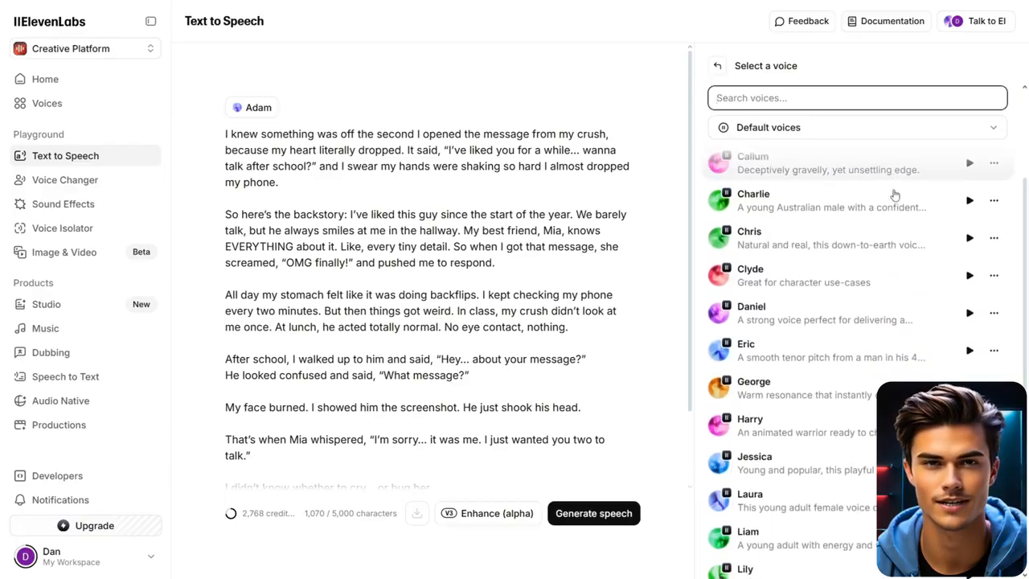
scroll(893, 209, "down", 2)
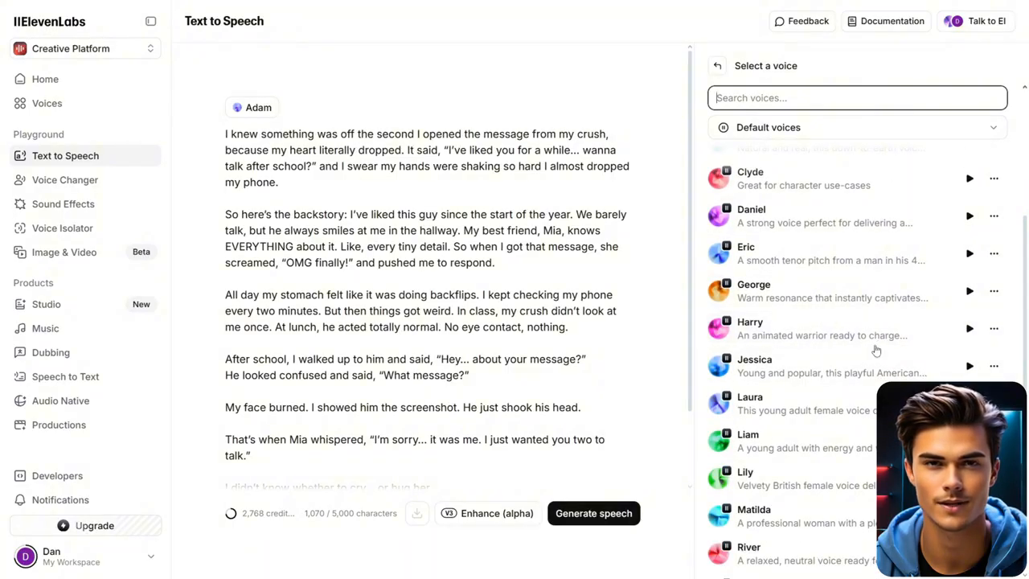
scroll(876, 345, "up", 4)
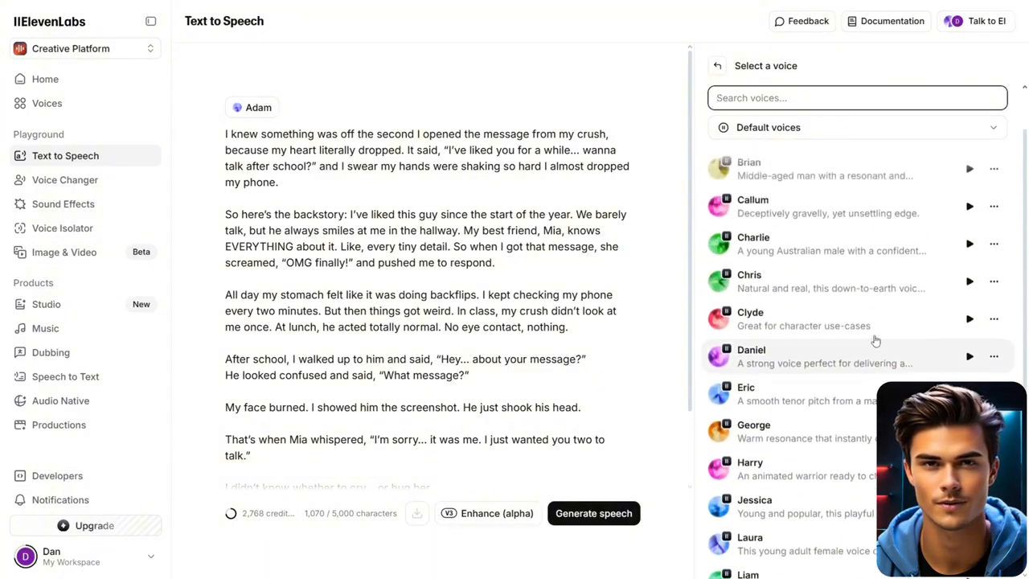
left_click(717, 66)
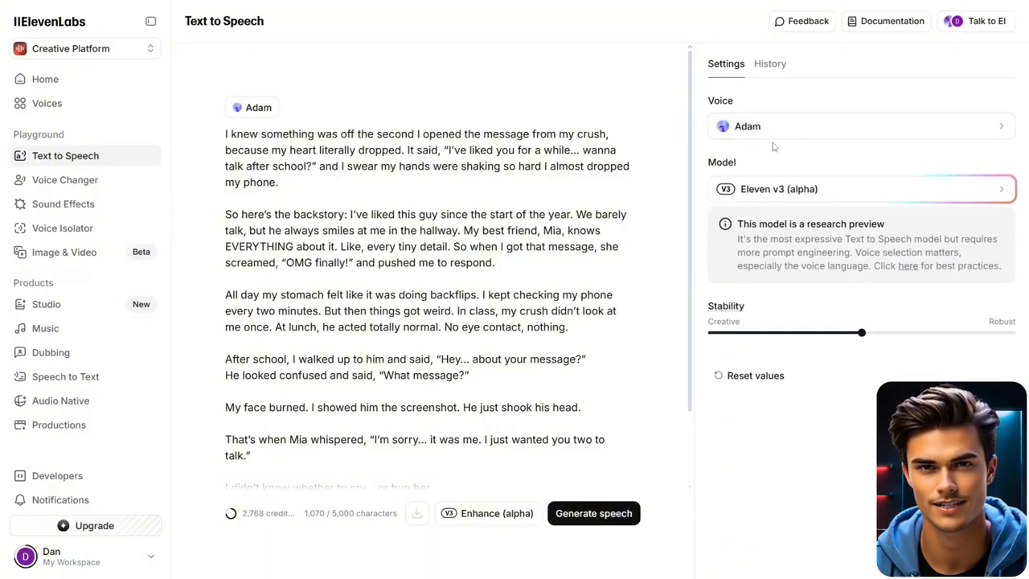
left_click(839, 191)
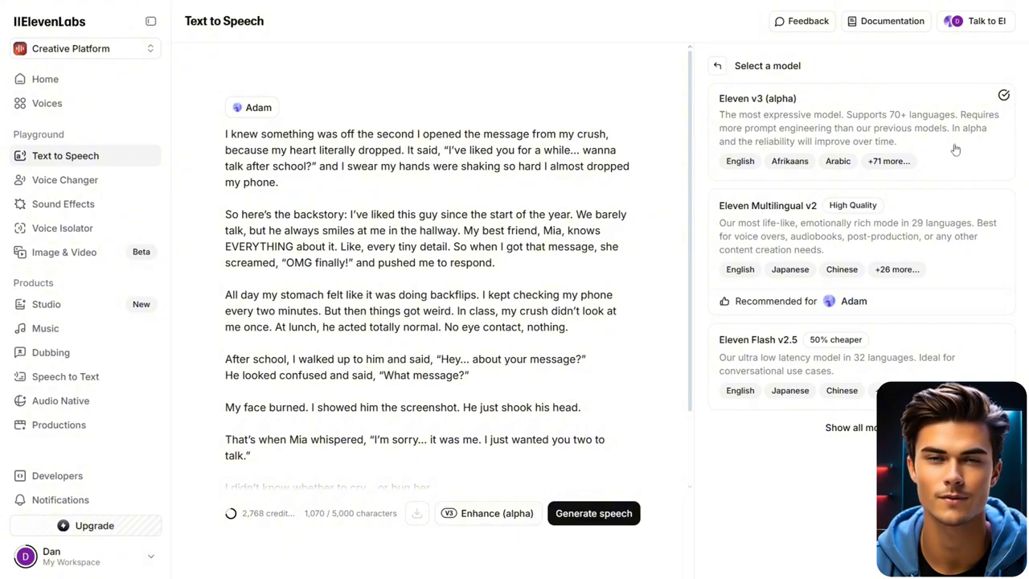
left_click(719, 68)
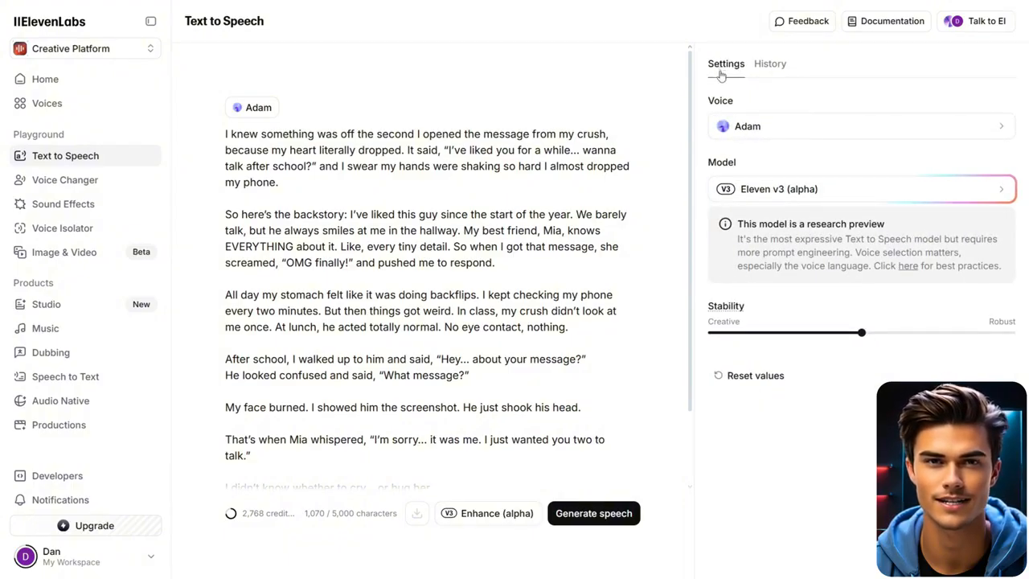
left_click(609, 516)
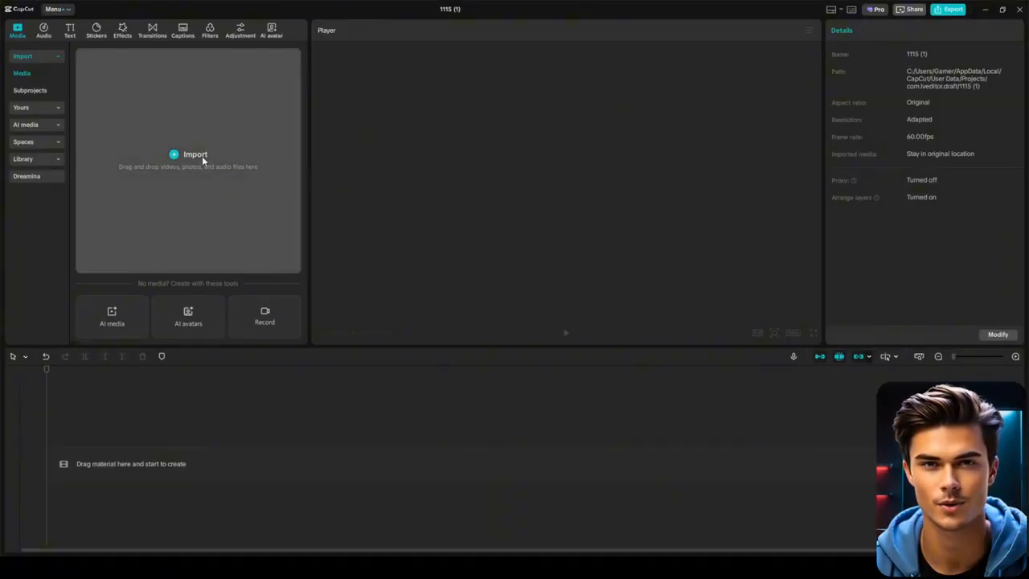
Step: Switch to CapCut, import the ElevenLabs voiceover and the Roblox gameplay video, and place both at the start of the timeline
left_click(202, 160)
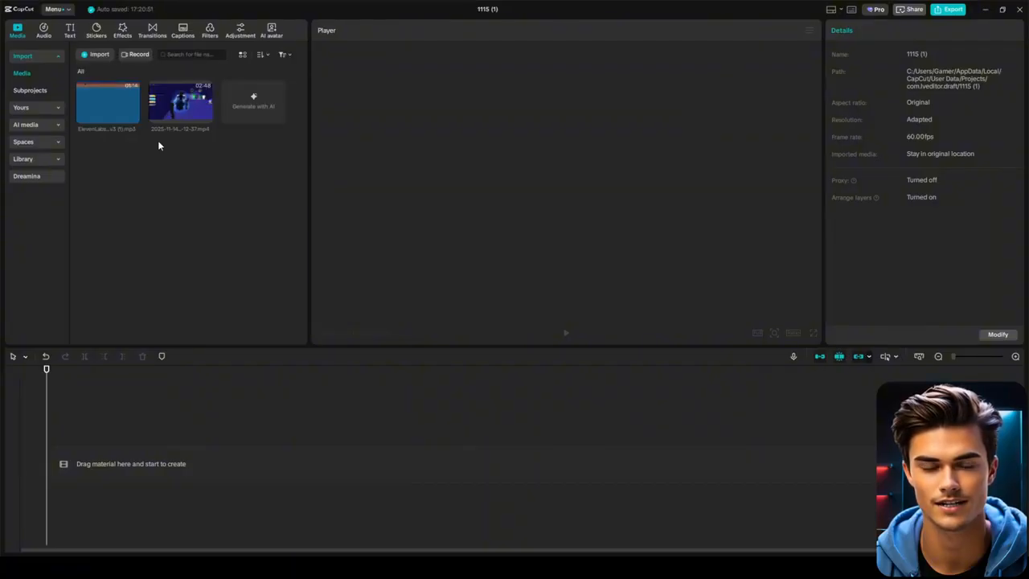
left_click_drag(180, 103, 100, 458)
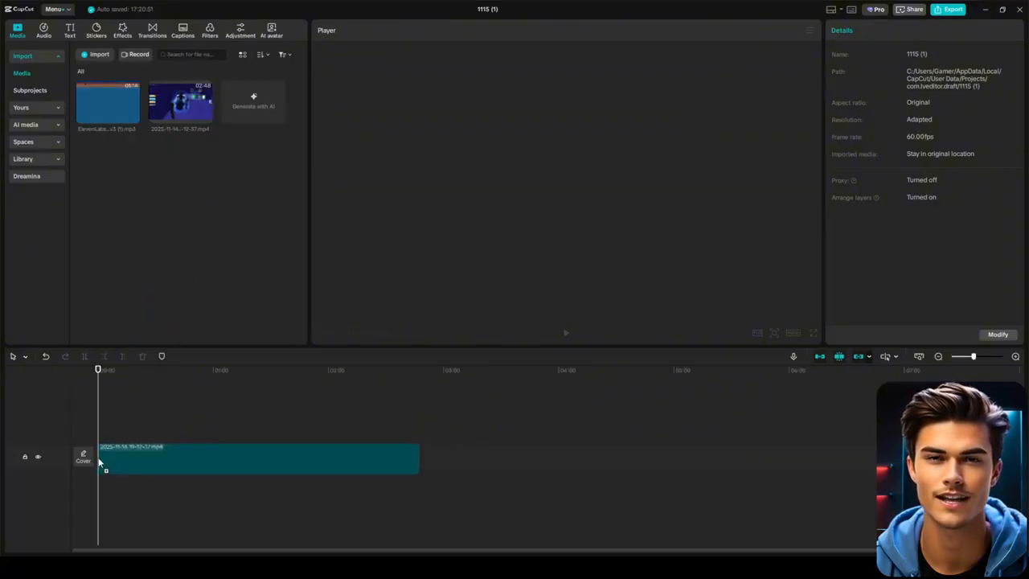
left_click_drag(116, 99, 101, 499)
Step: Set the project's aspect ratio to 9:16 and enlarge the gameplay clip to 318% so it fills the vertical frame
left_click(184, 460)
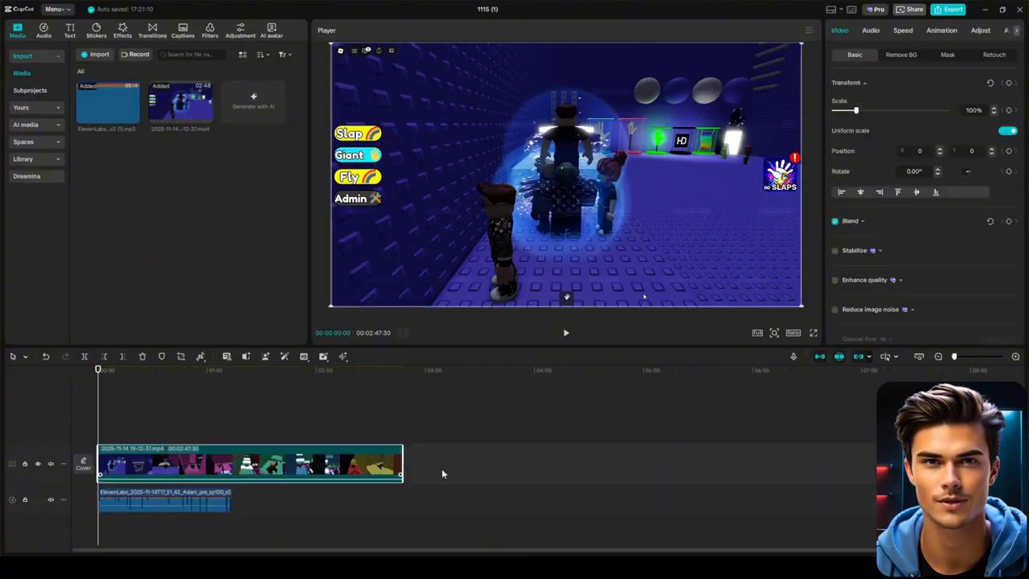
left_click(797, 333)
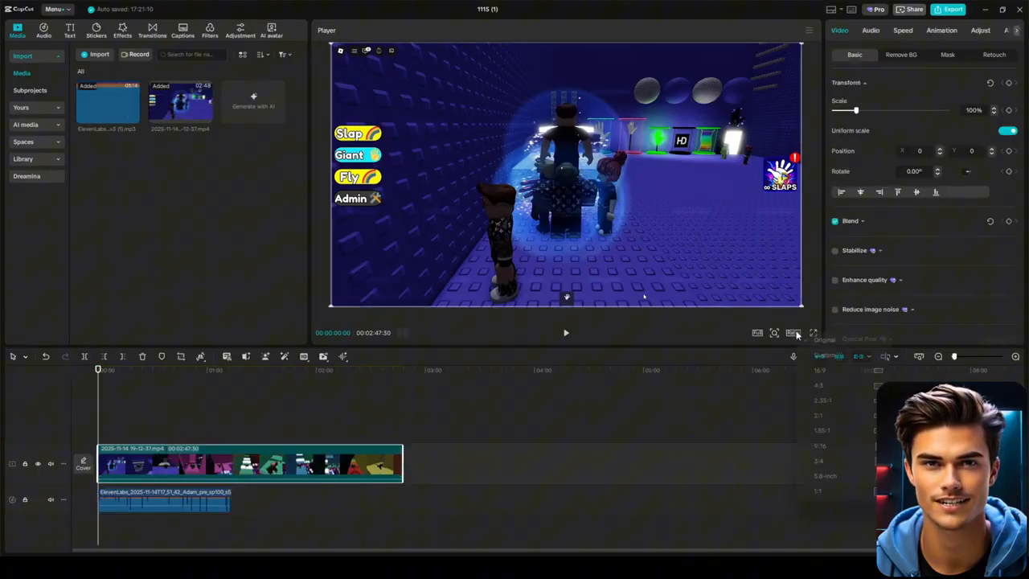
left_click(834, 445)
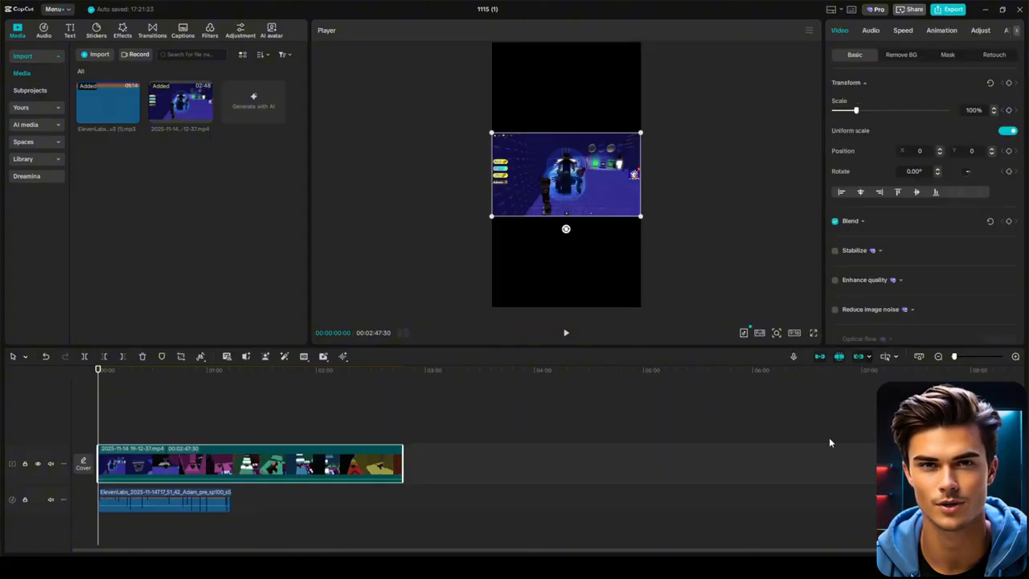
left_click_drag(641, 216, 857, 406)
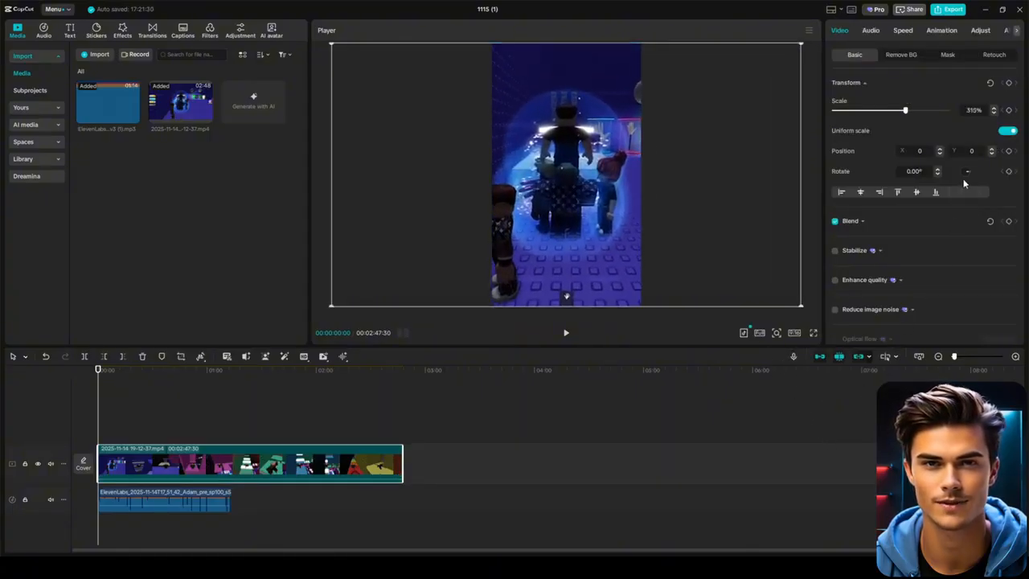
left_click(995, 109)
left_click(995, 110)
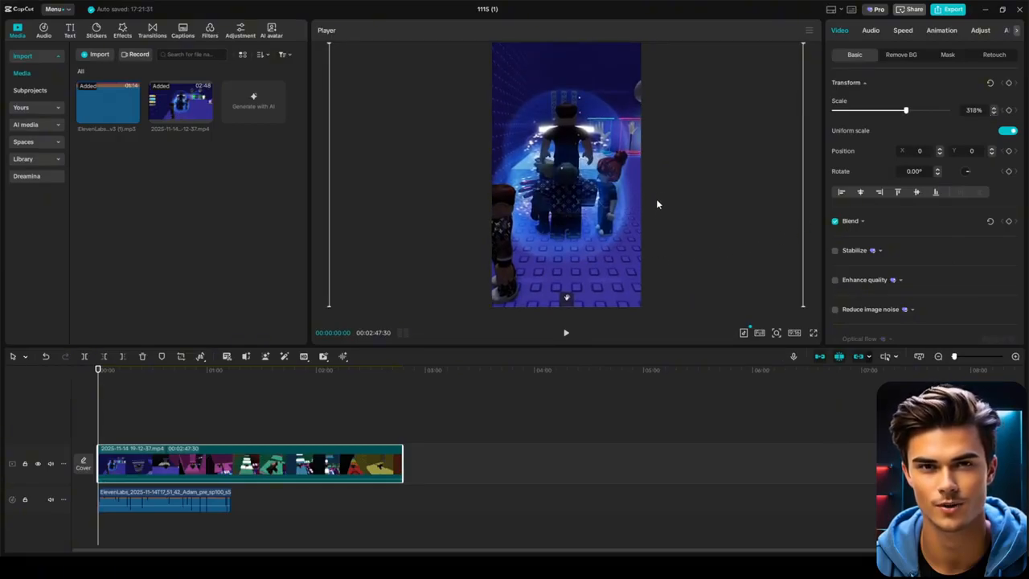
Step: Trim off the gameplay clip's opening up to 00:00:04:13
scroll(147, 436, "up", 3)
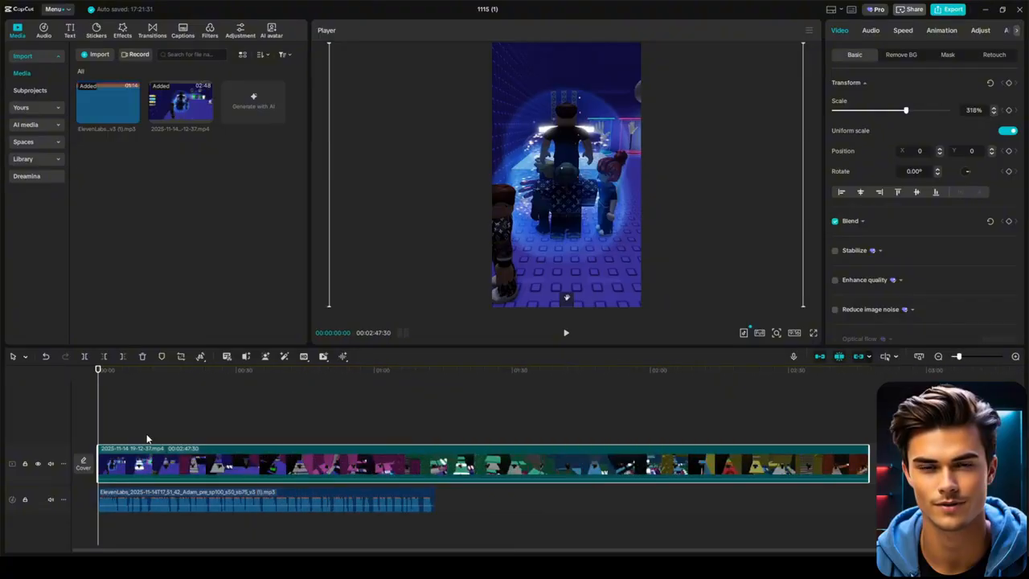
scroll(147, 435, "up", 3)
left_click(166, 373)
mouse_move(167, 378)
left_mouse_down()
mouse_move(186, 378)
mouse_move(159, 378)
left_mouse_up()
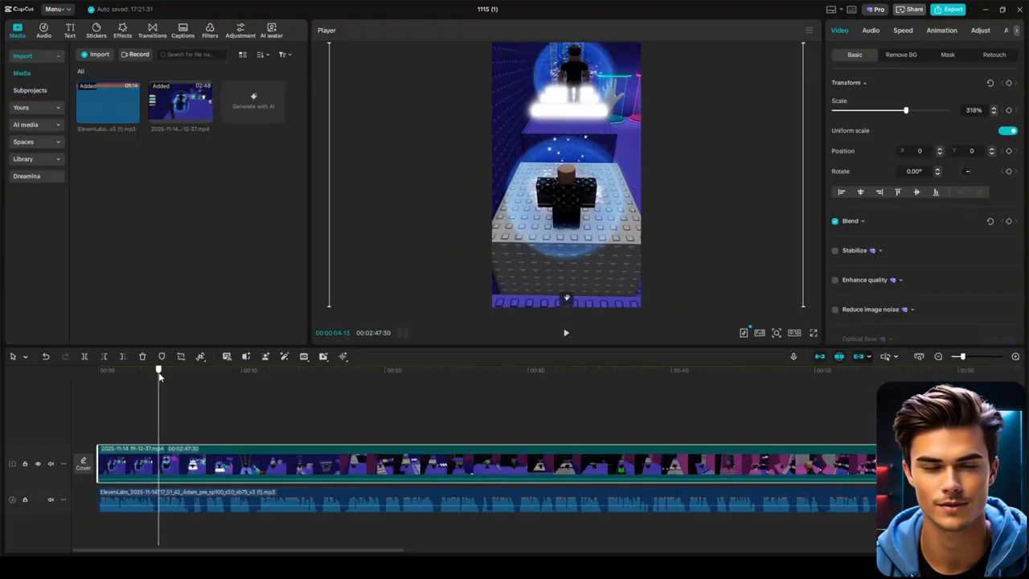
left_click(105, 357)
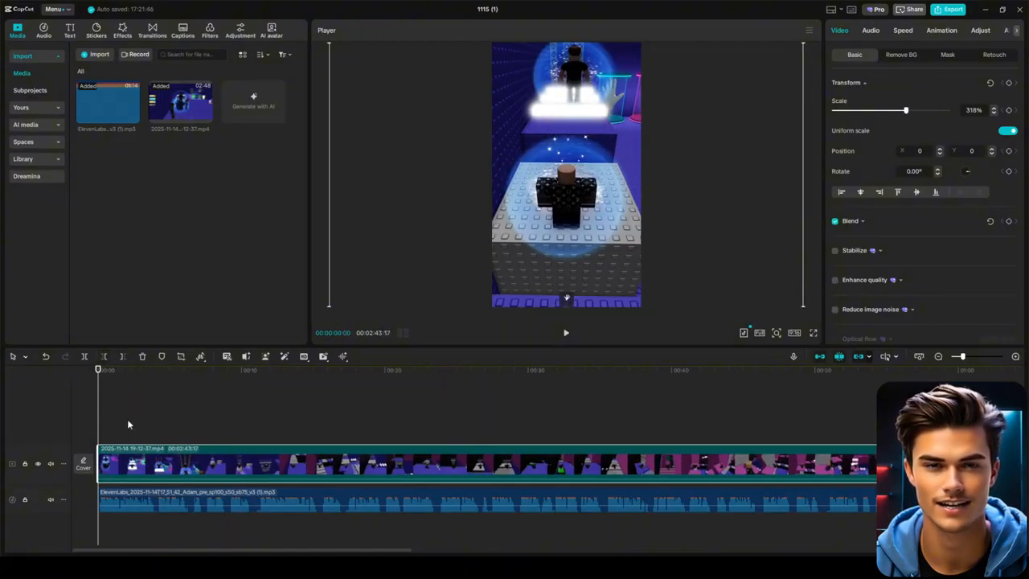
Step: Set the gameplay clip's playback speed to 2x
left_click(904, 32)
left_click_drag(998, 97, 982, 98)
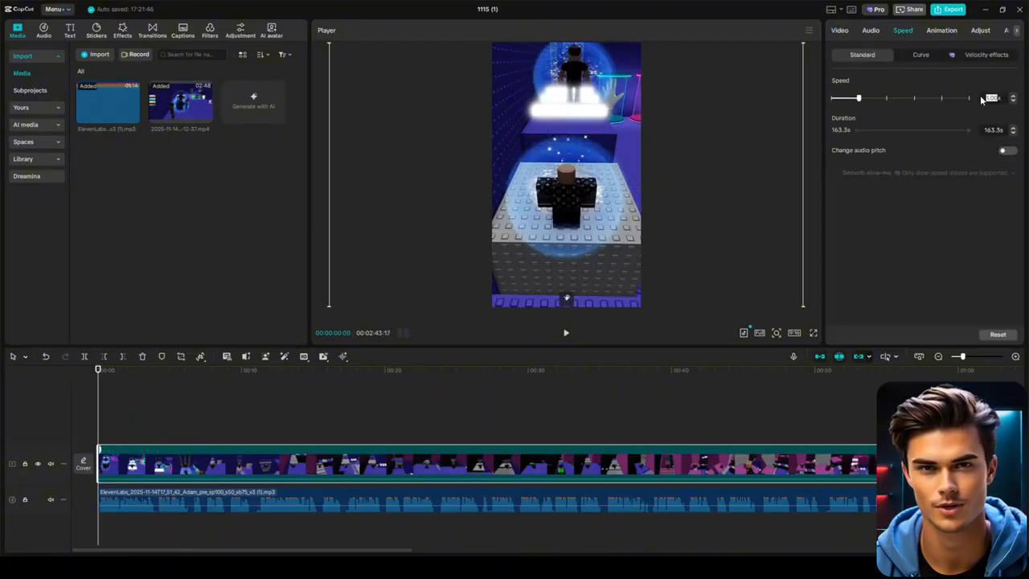
type("2x")
key("Return")
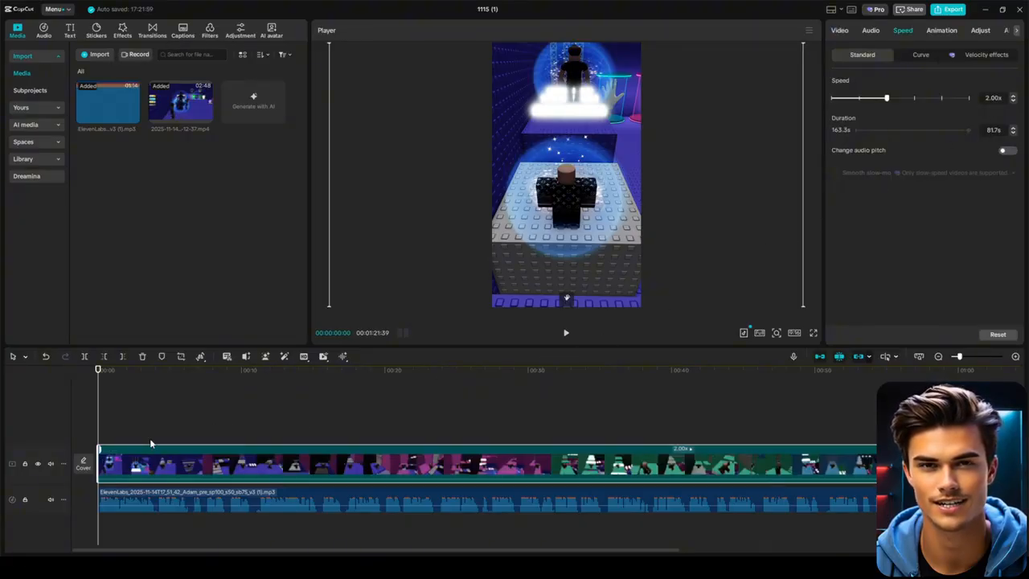
Step: Split the voiceover at 00:00:03:50 after the first phrase and trim the pause at the start of the second part
scroll(153, 519, "up", 4)
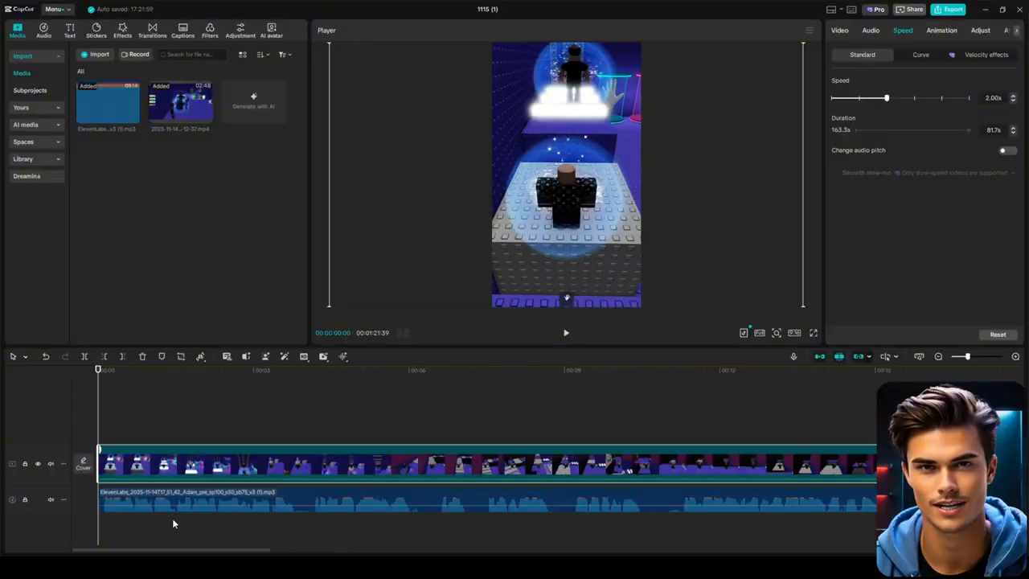
left_click(293, 370)
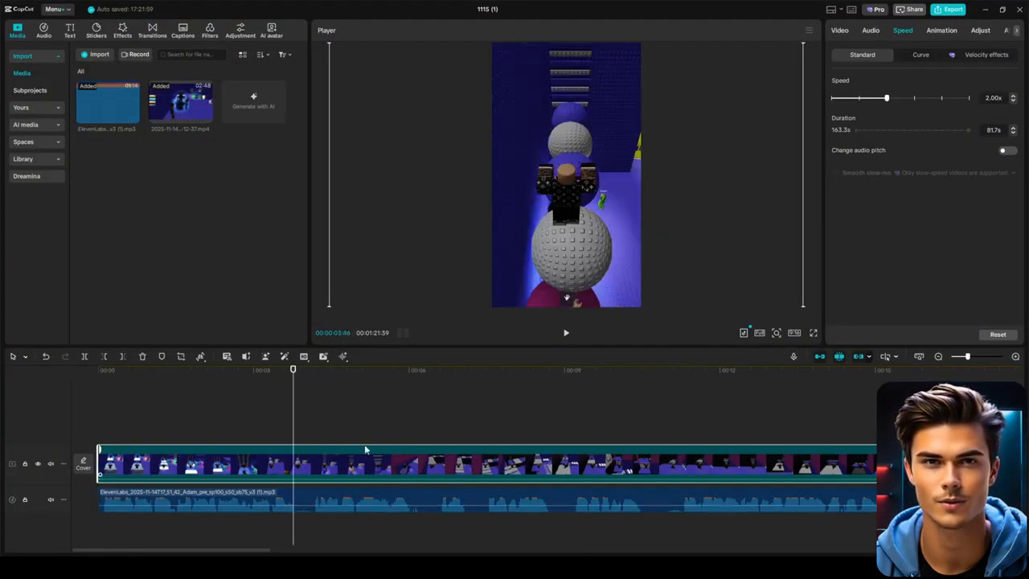
left_click_drag(294, 396, 297, 400)
left_click(310, 497)
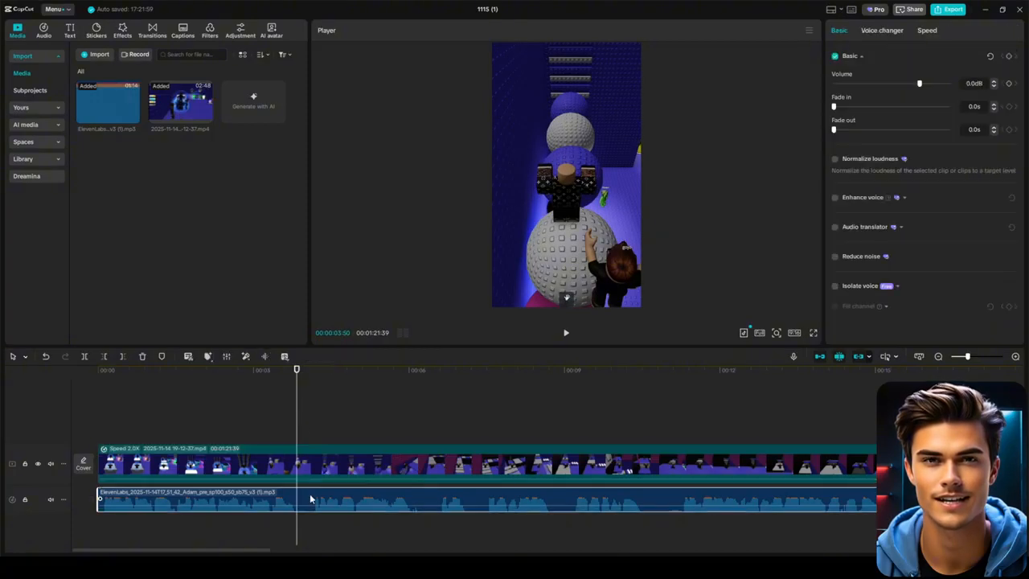
left_click(85, 356)
left_click_drag(297, 499, 312, 498)
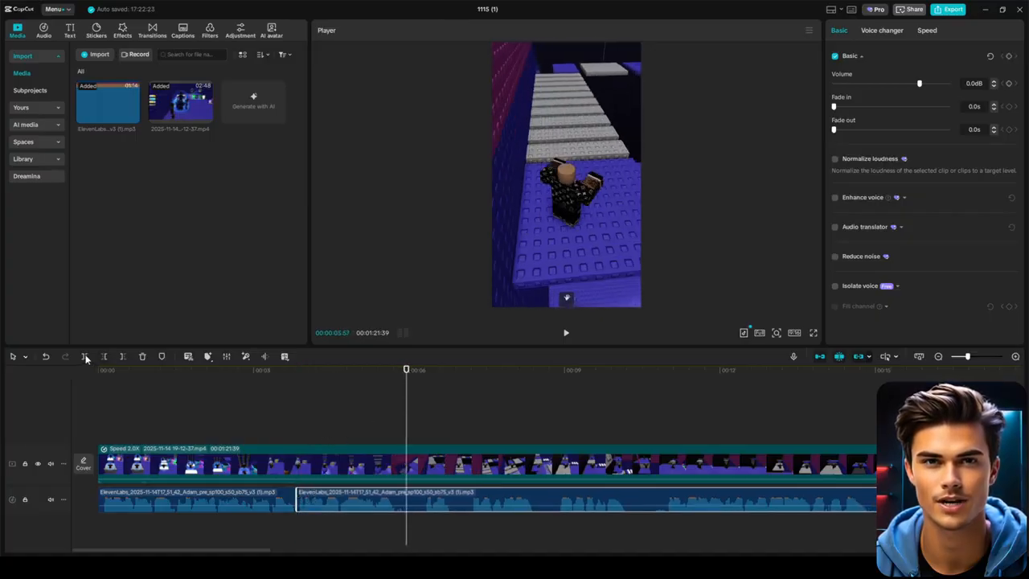
Step: Keep splitting the voiceover into separate phrases from 00:00:05:57 onward, trimming out the pauses between them
left_click(85, 356)
left_click_drag(407, 498, 422, 498)
left_click_drag(434, 499, 418, 499)
left_click(432, 395)
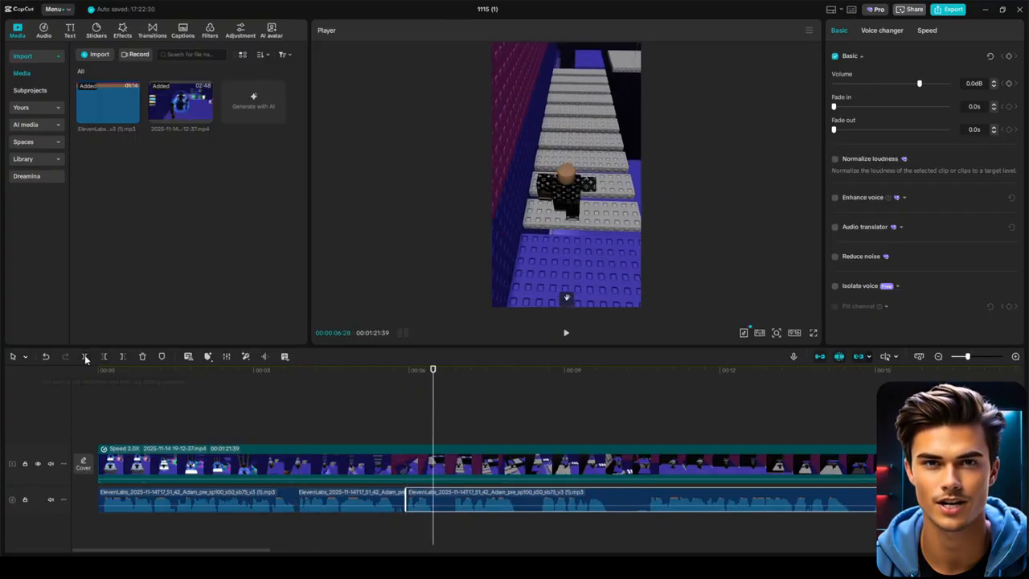
left_click(85, 356)
left_click(499, 395)
left_click(85, 356)
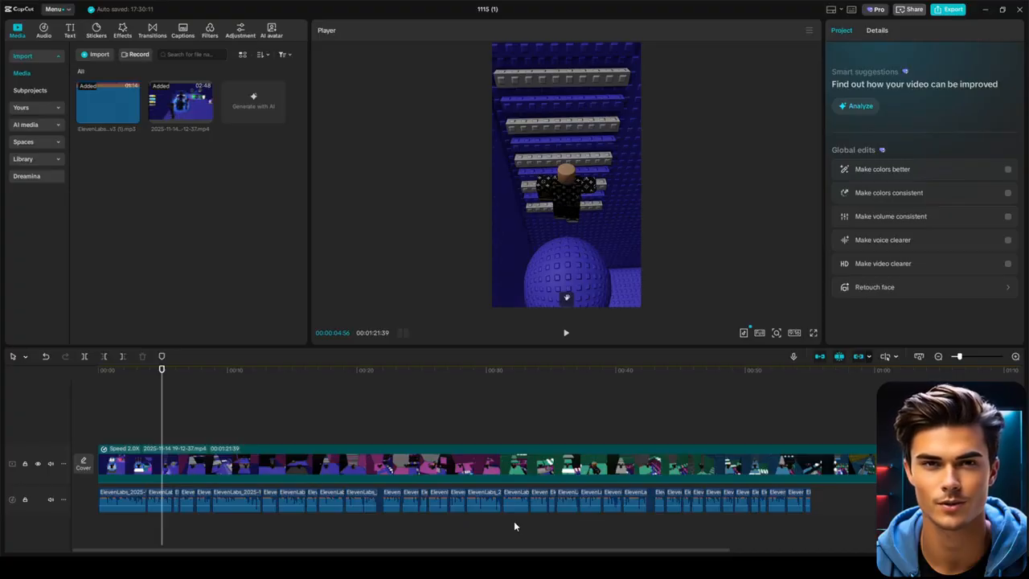
Step: Turn on audio pitch change for all voiceover segments, set their speed to 1.20x, and play back a few seconds
left_click_drag(849, 504, 97, 508)
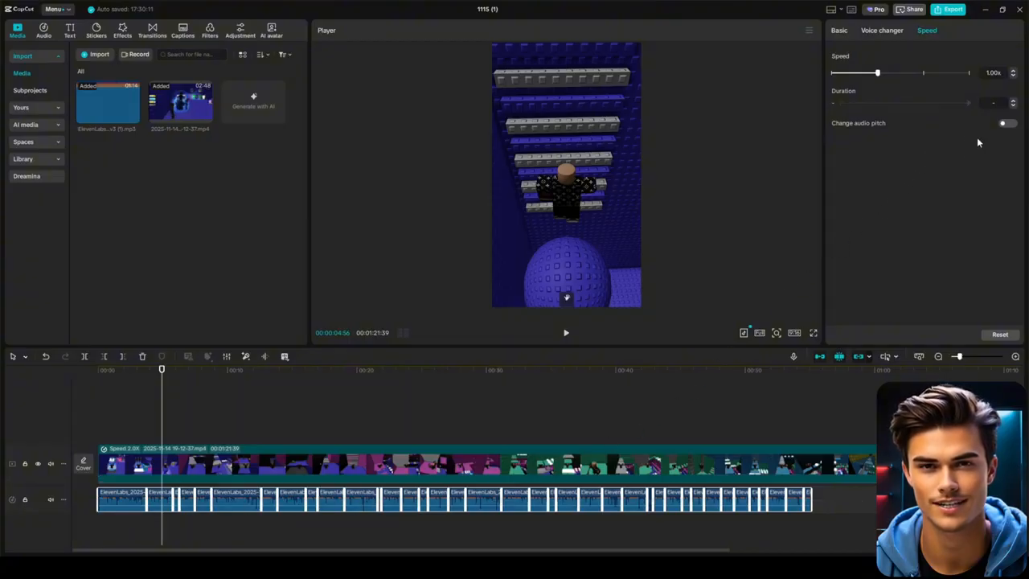
left_click(1011, 125)
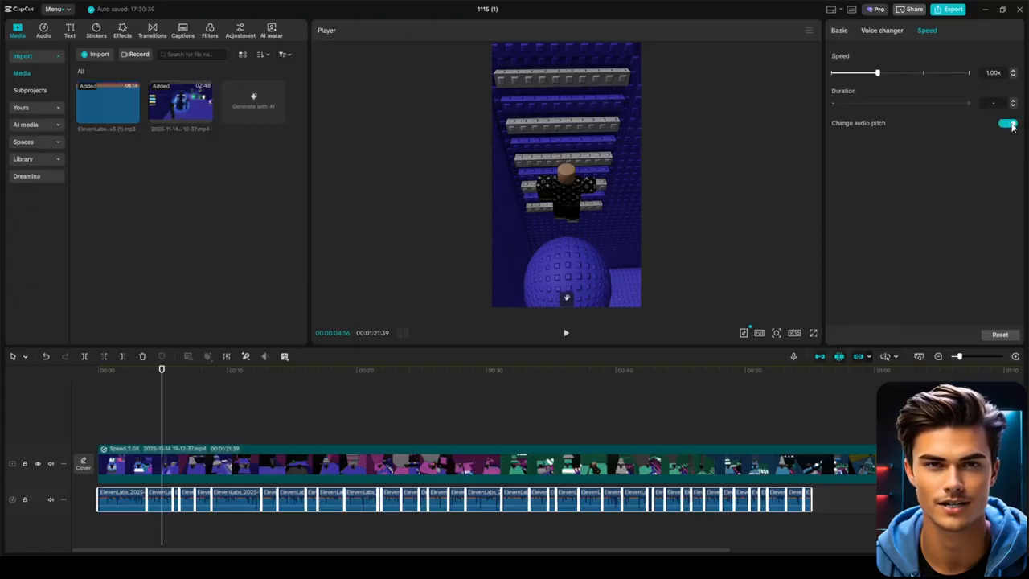
left_click_drag(998, 76, 991, 75)
type("2")
key("Return")
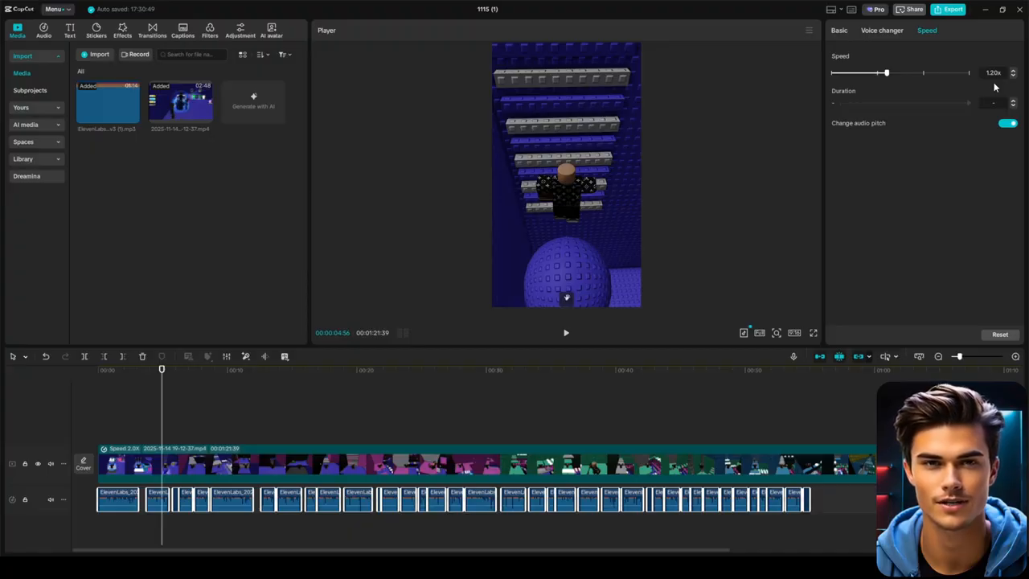
left_click(566, 333)
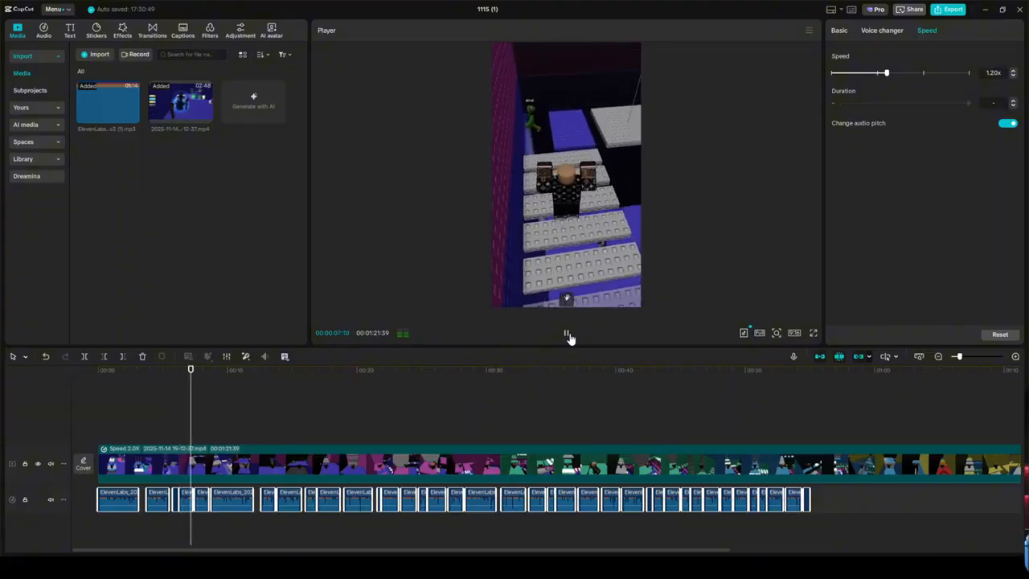
left_click(567, 335)
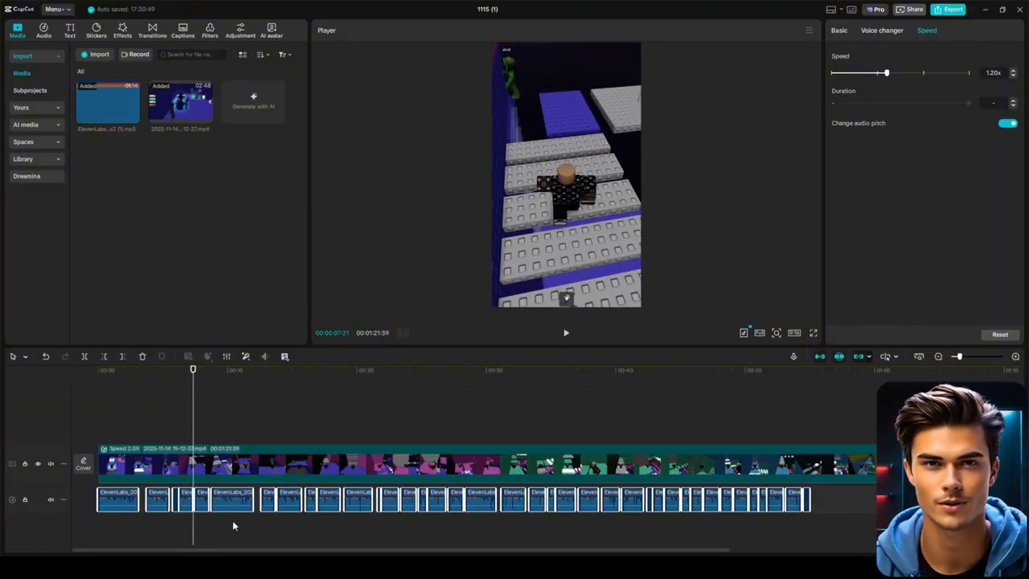
Step: Slow the voiceover segment starting at about 00:00:06:17 to 0.90x and play it back
scroll(233, 526, "up", 5)
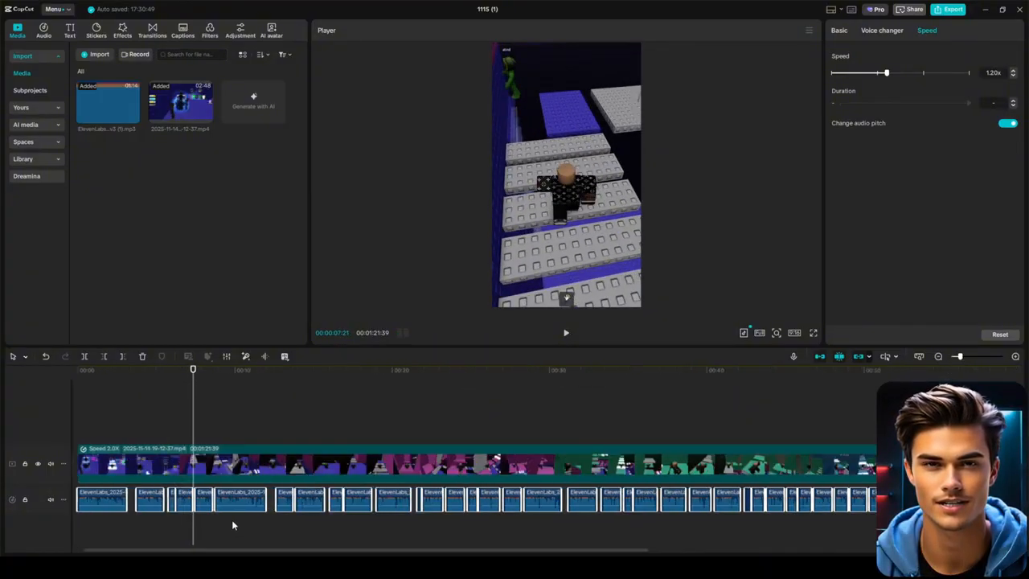
left_click(297, 529)
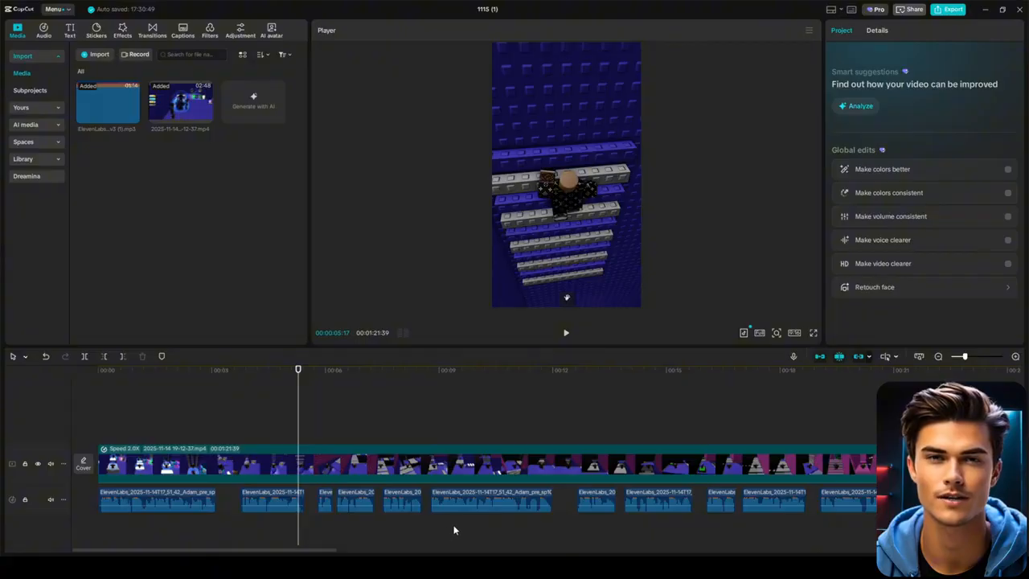
scroll(438, 524, "down", 3)
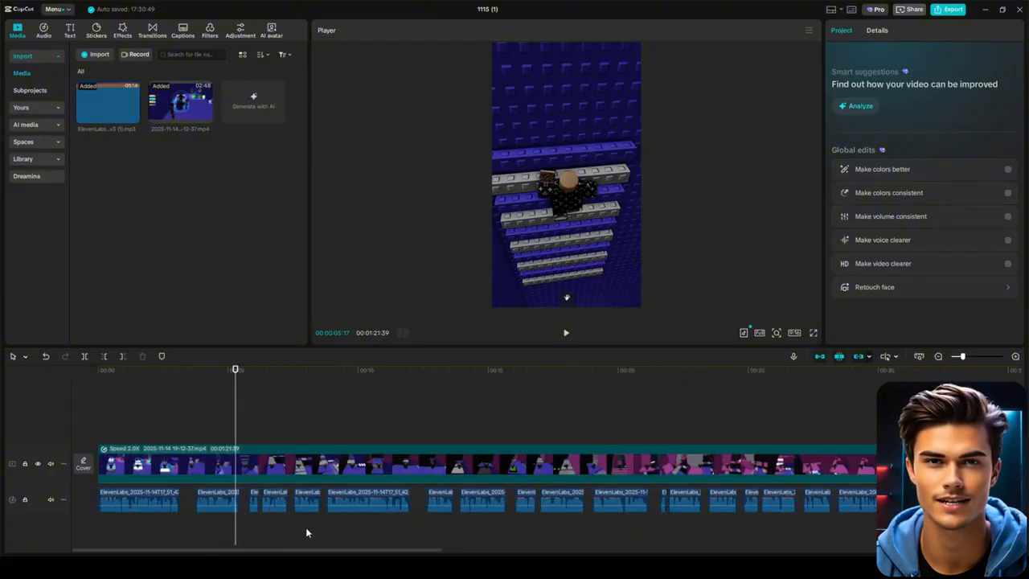
left_click(262, 387)
left_click(275, 498)
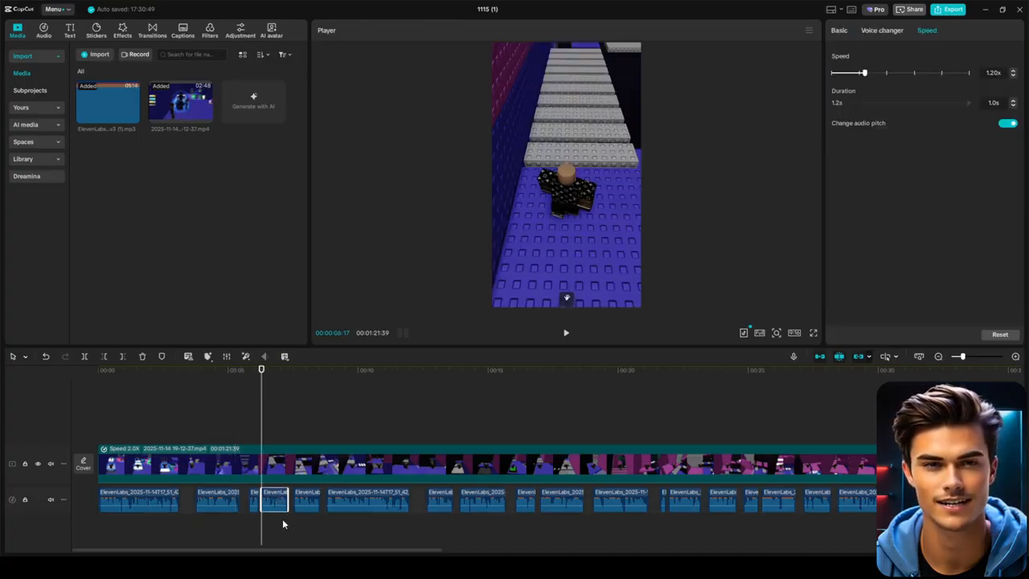
left_click(993, 72)
type("0.9x")
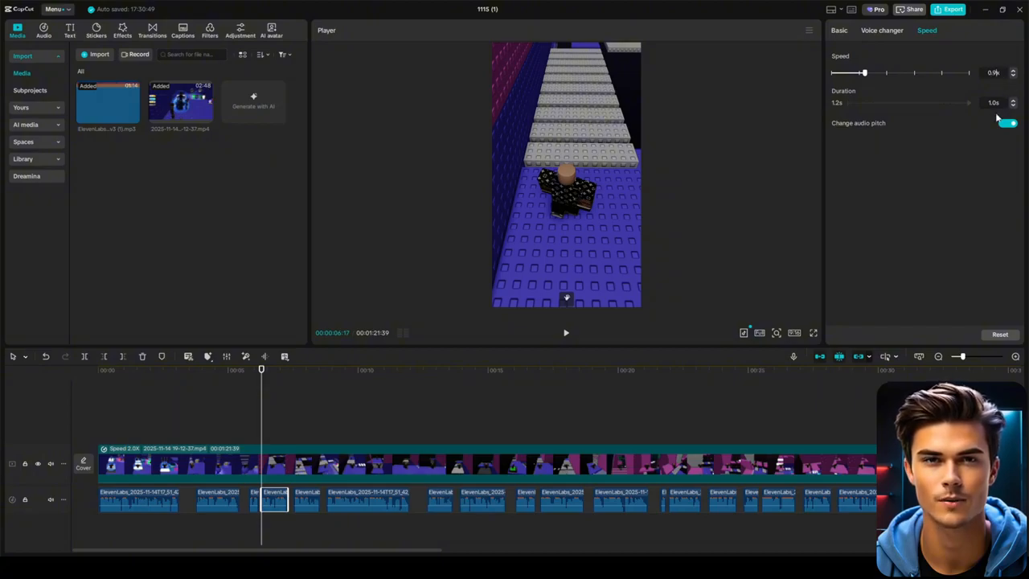
key("Return")
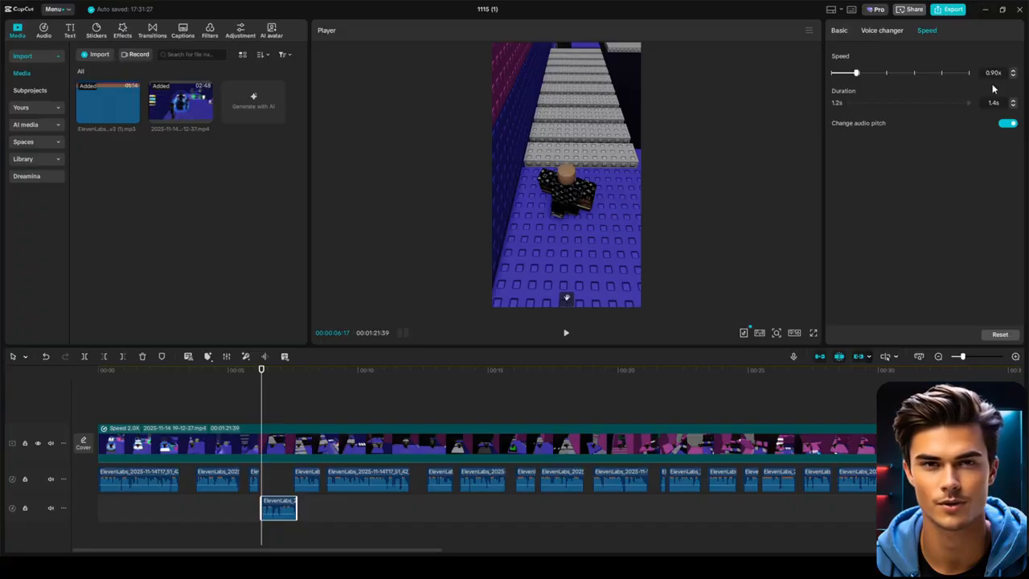
left_click(566, 333)
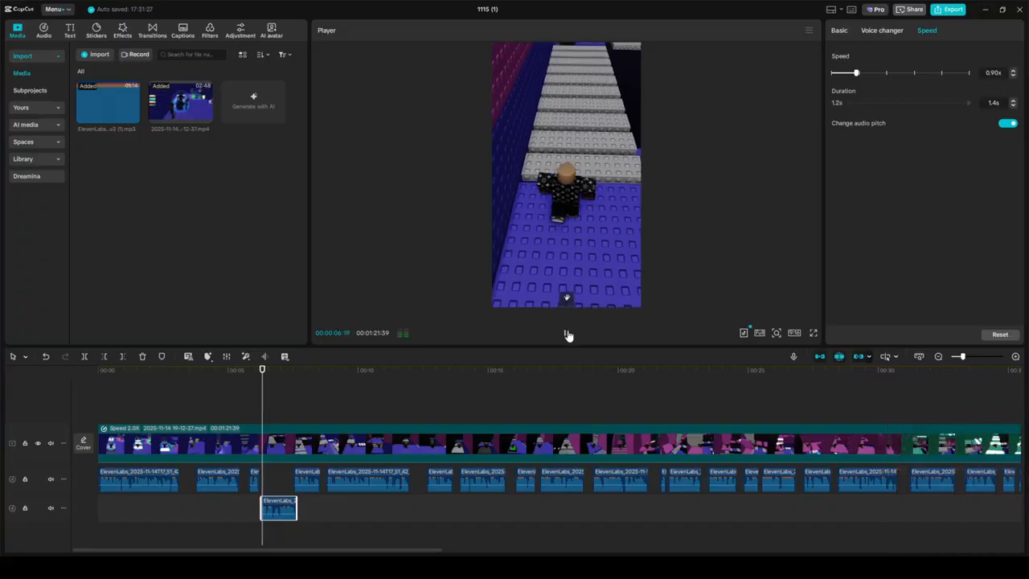
left_click(566, 333)
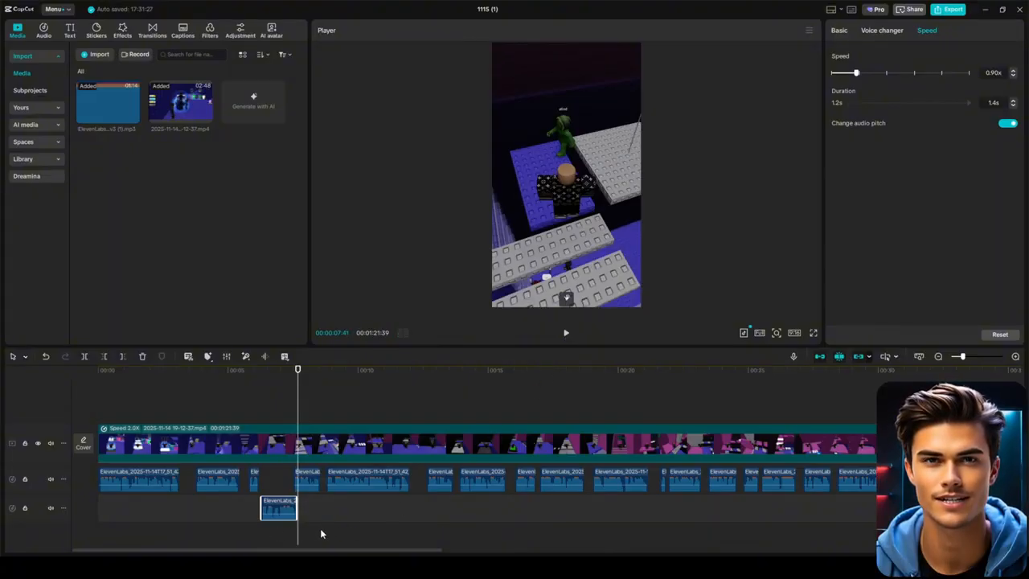
Step: Slow the voiceover segment at about 00:00:17 to 0.90x and preview the result
left_click(553, 483)
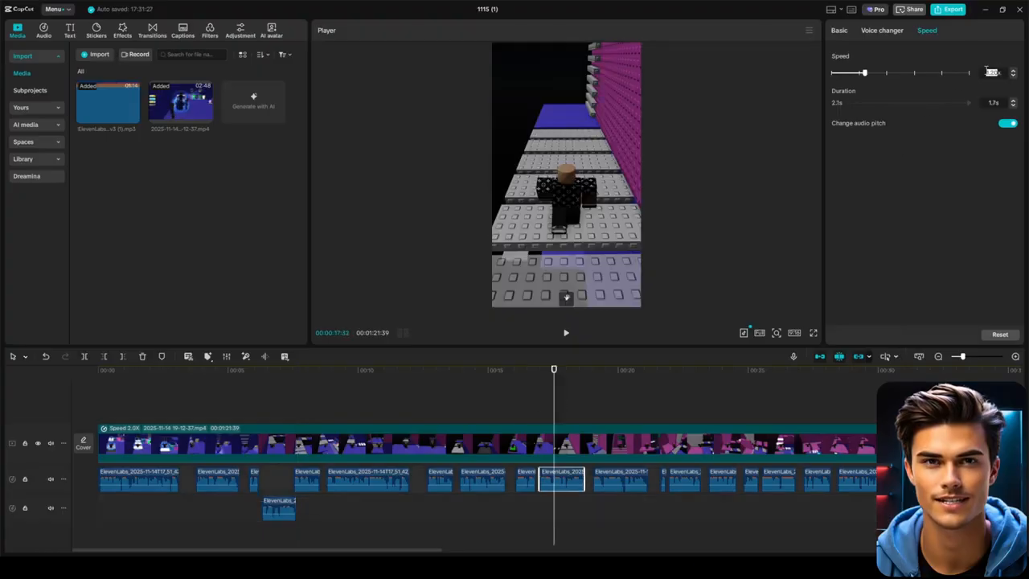
key("Return")
left_click(567, 333)
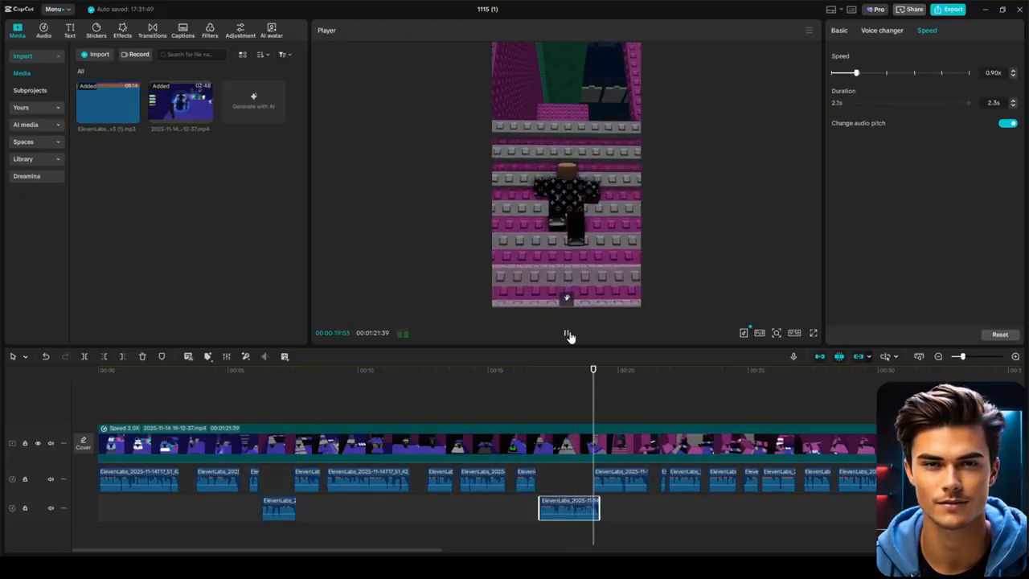
Step: Close the gaps between the voiceover segments and bring the slowed ones back in line on a single audio track
scroll(642, 499, "down", 5)
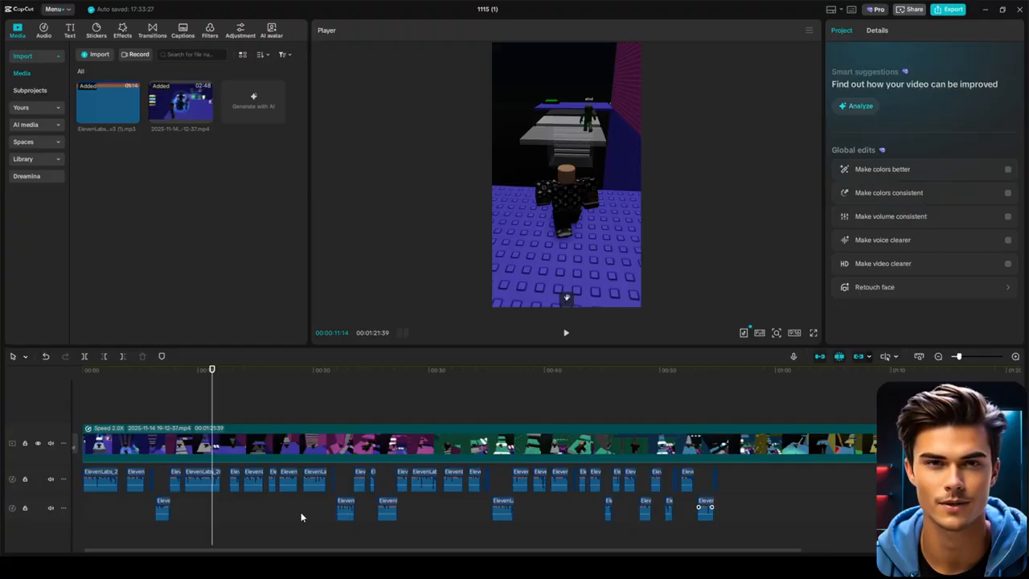
scroll(241, 509, "up", 5)
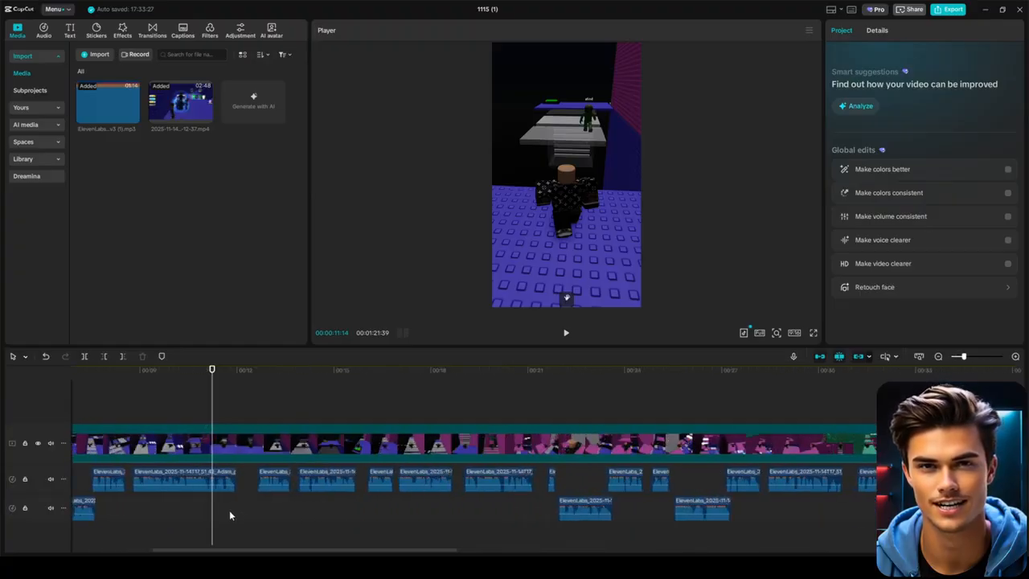
scroll(241, 509, "up", 2)
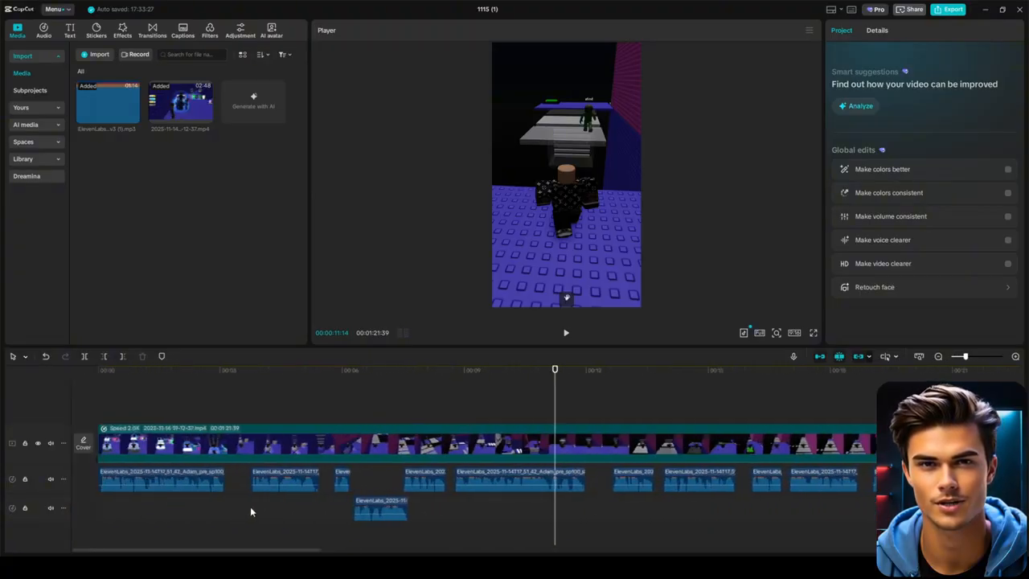
left_click(286, 480)
left_click_drag(265, 480, 346, 480)
left_click_drag(425, 484, 101, 552)
left_click(344, 529)
scroll(345, 526, "down", 3)
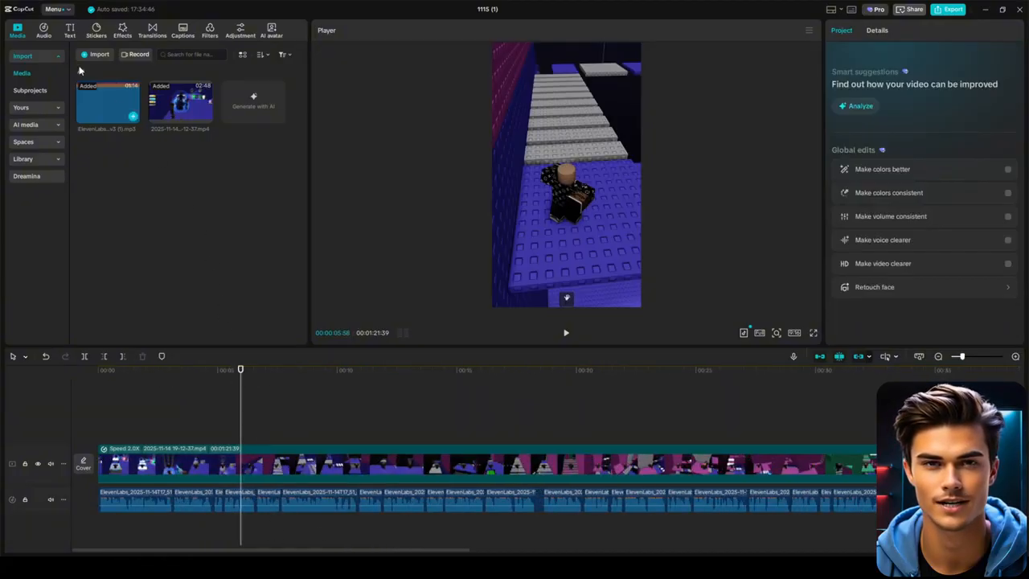
Step: Add the Violin Inspiration track from the Hot Bgm music at the start of the timeline and lower its volume to -12.7 dB
left_click(44, 30)
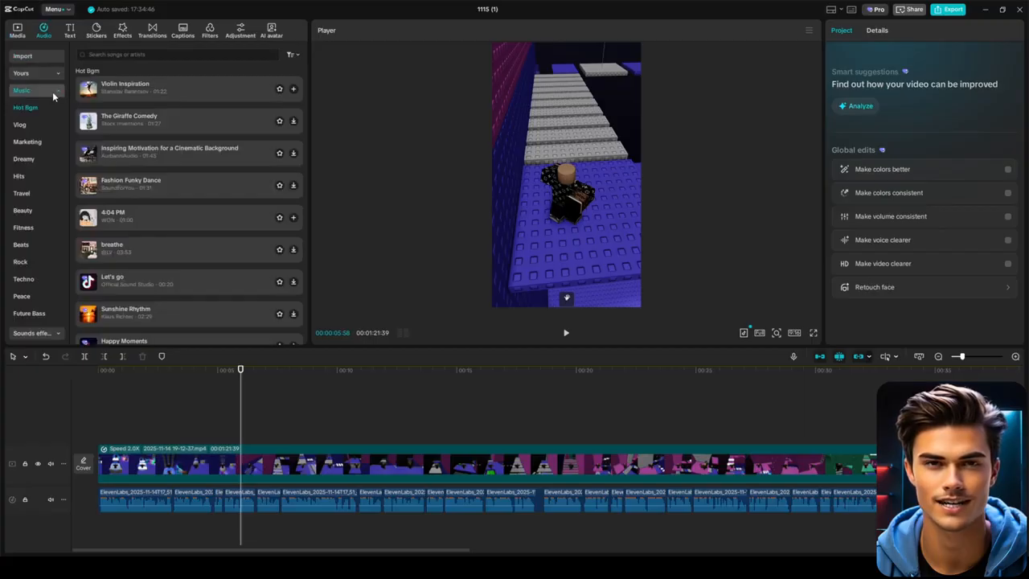
left_click_drag(304, 90, 303, 173)
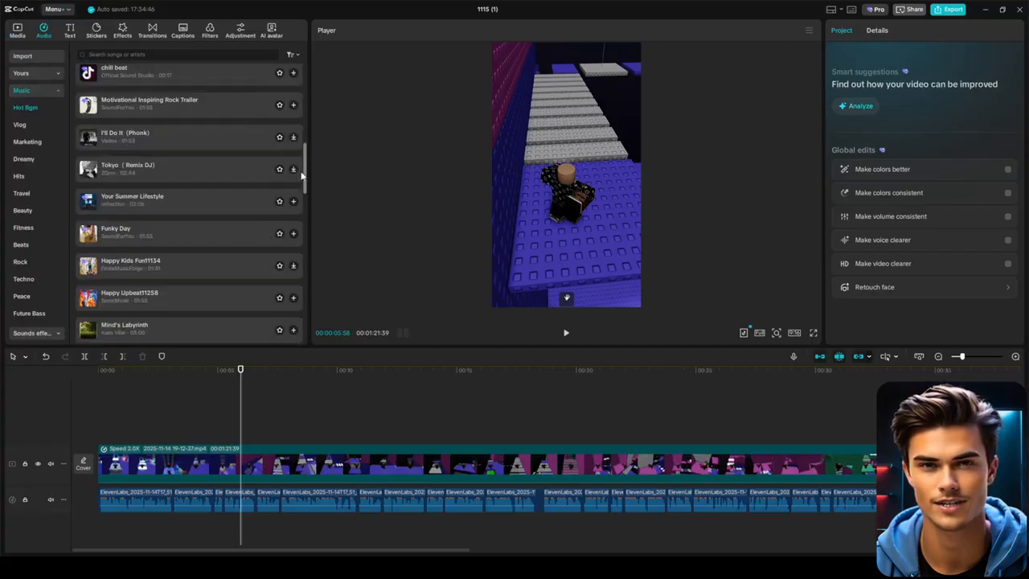
scroll(293, 197, "up", 5)
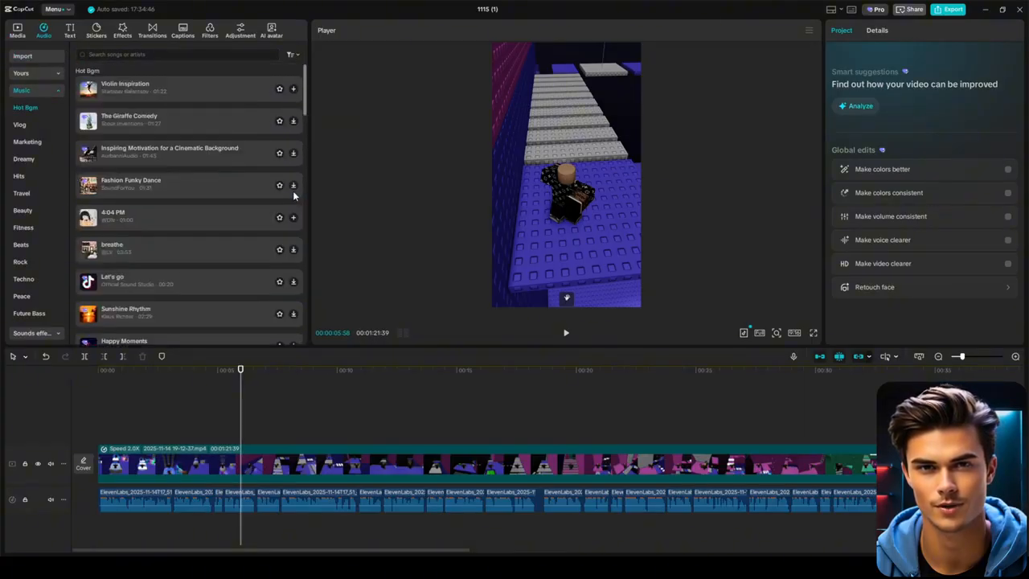
left_click_drag(257, 83, 96, 526)
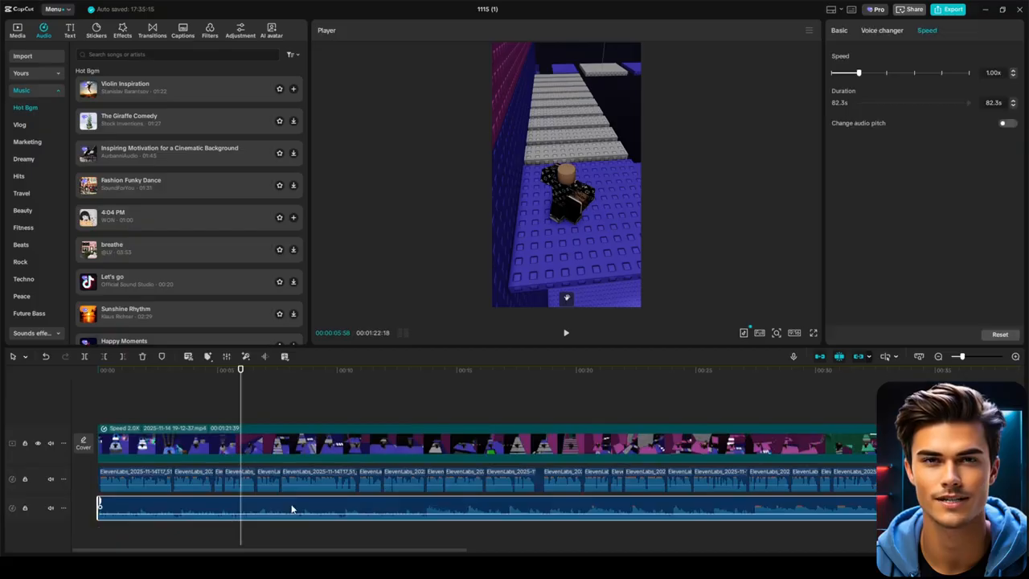
left_click(841, 32)
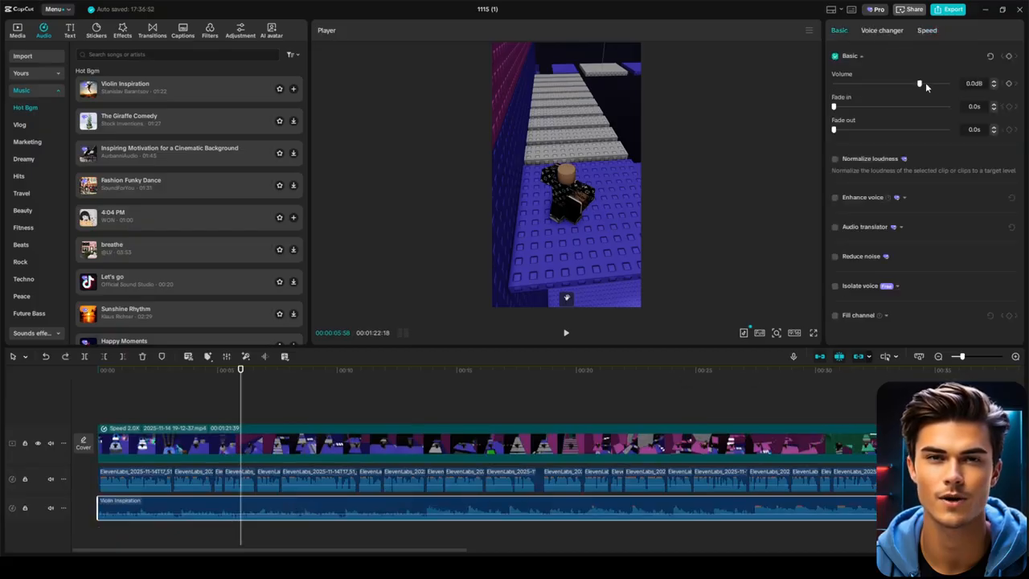
left_click_drag(919, 87, 900, 88)
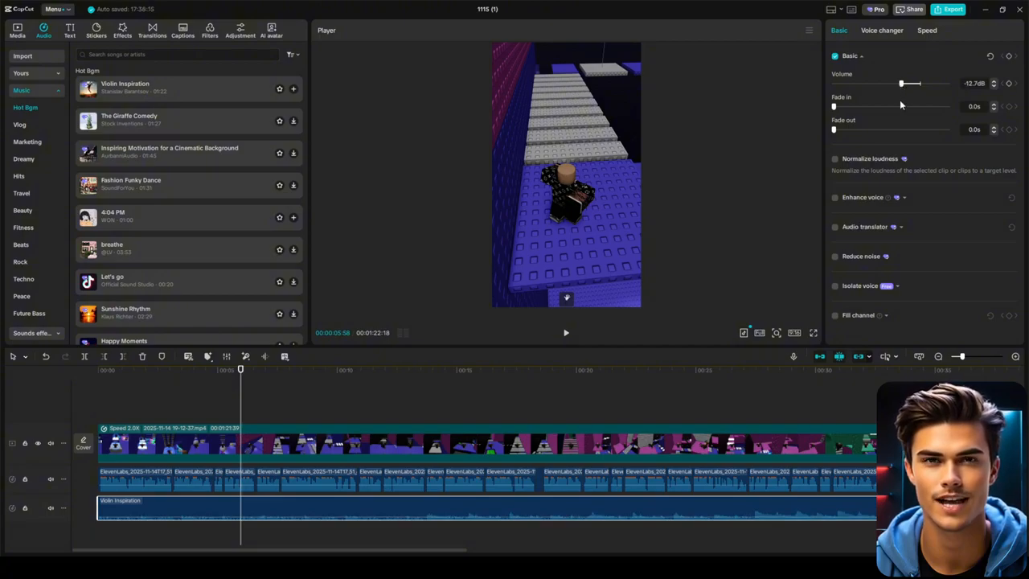
Step: Trim the gameplay footage and the Violin Inspiration music to end with the voiceover at 00:00:48:39
scroll(509, 395, "down", 5)
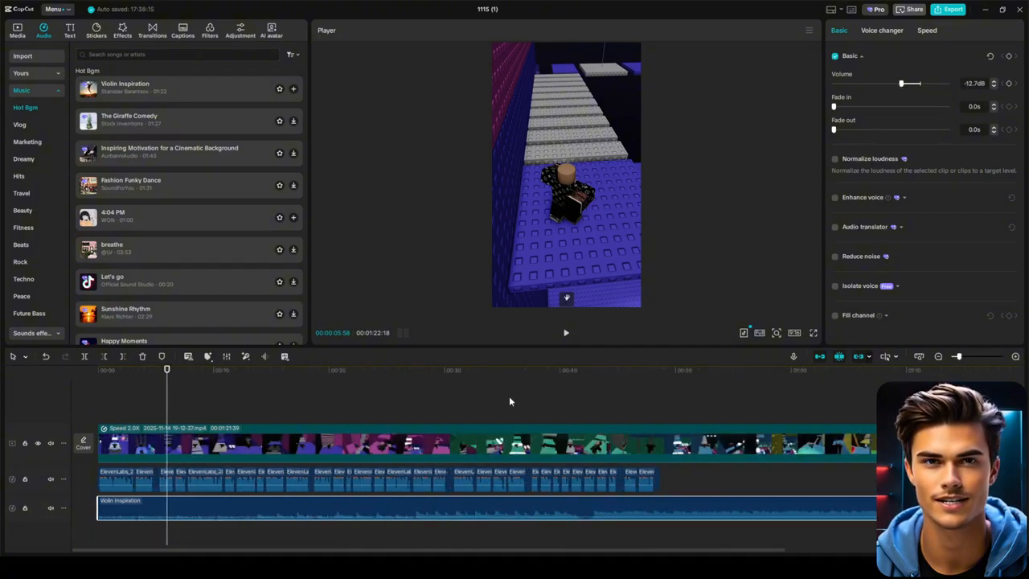
left_click(524, 373)
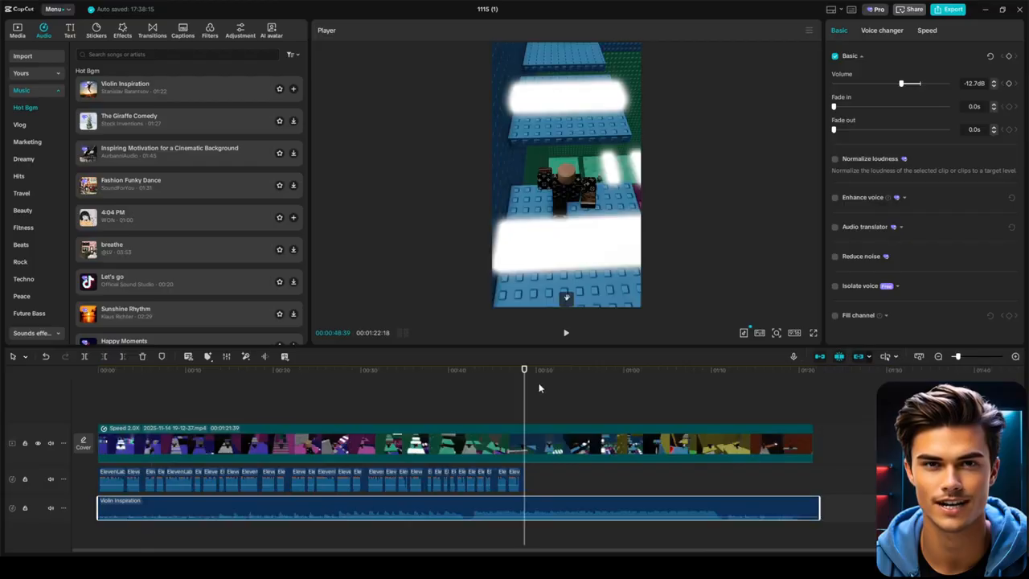
left_click(551, 442)
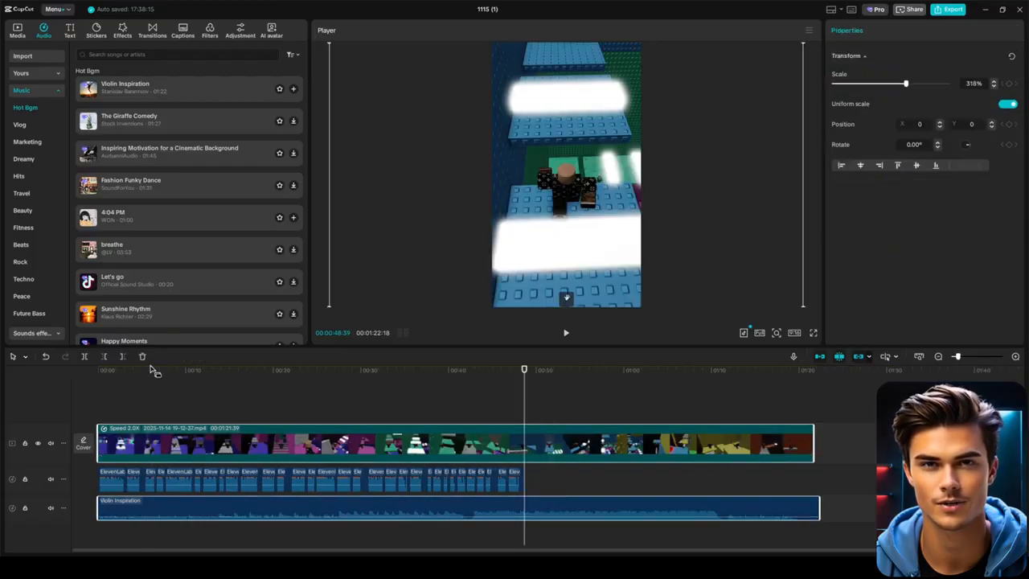
left_click(123, 357)
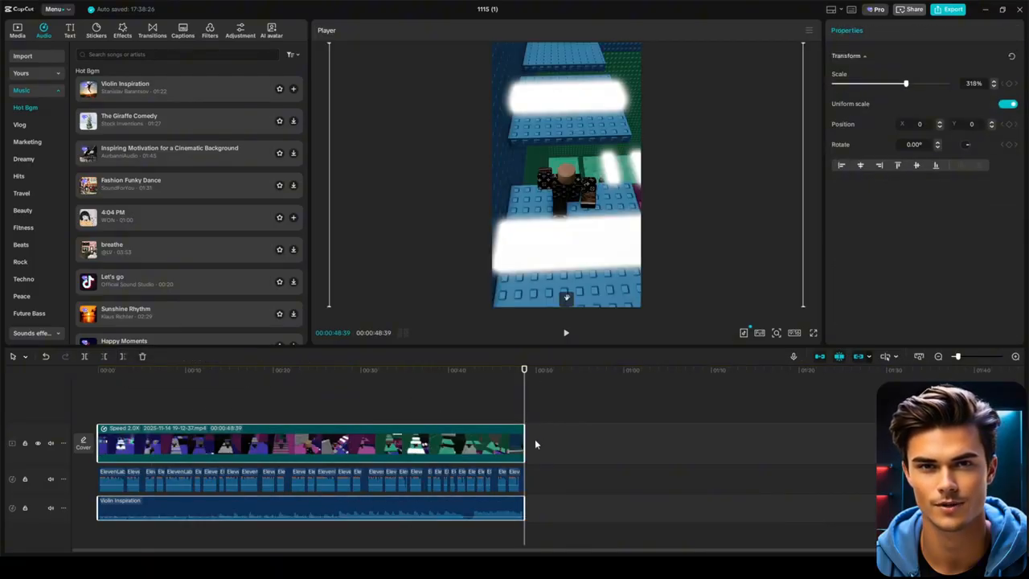
left_click(267, 390)
Step: Generate auto captions for the voiceover with the spoken language on Auto detect and no bilingual captions
scroll(294, 422, "up", 3)
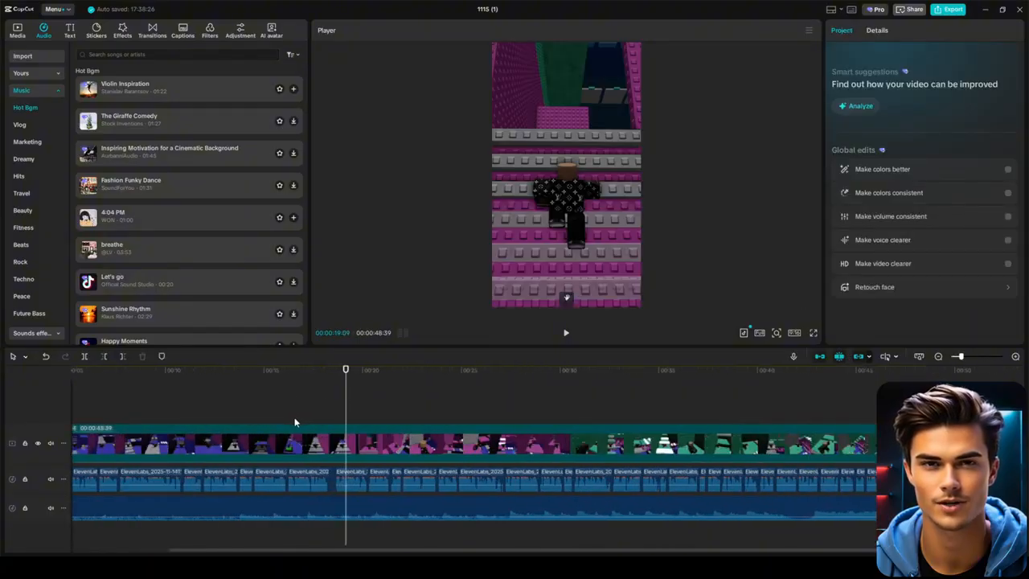
scroll(321, 418, "left", 2)
left_click(257, 377)
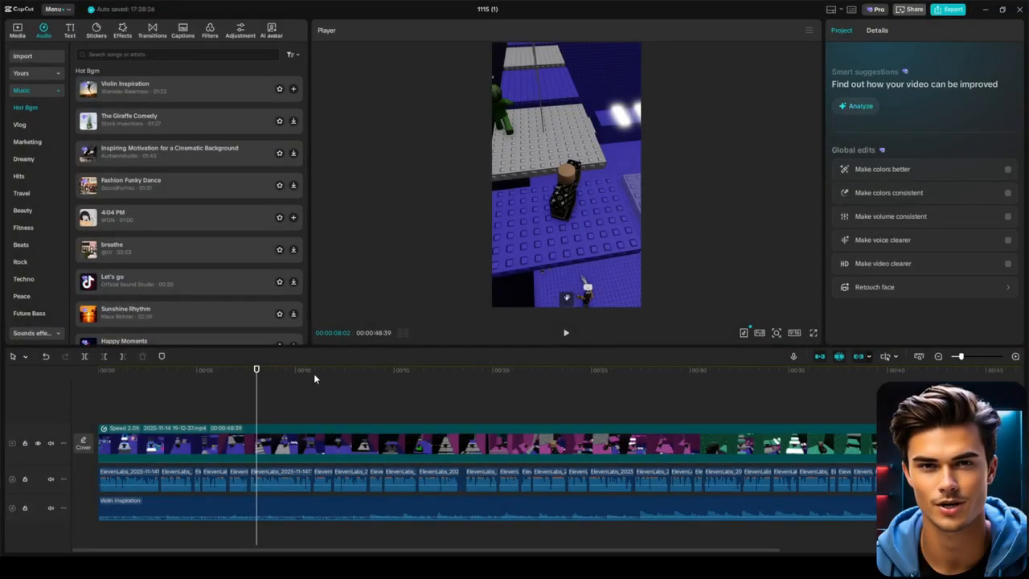
left_click(70, 30)
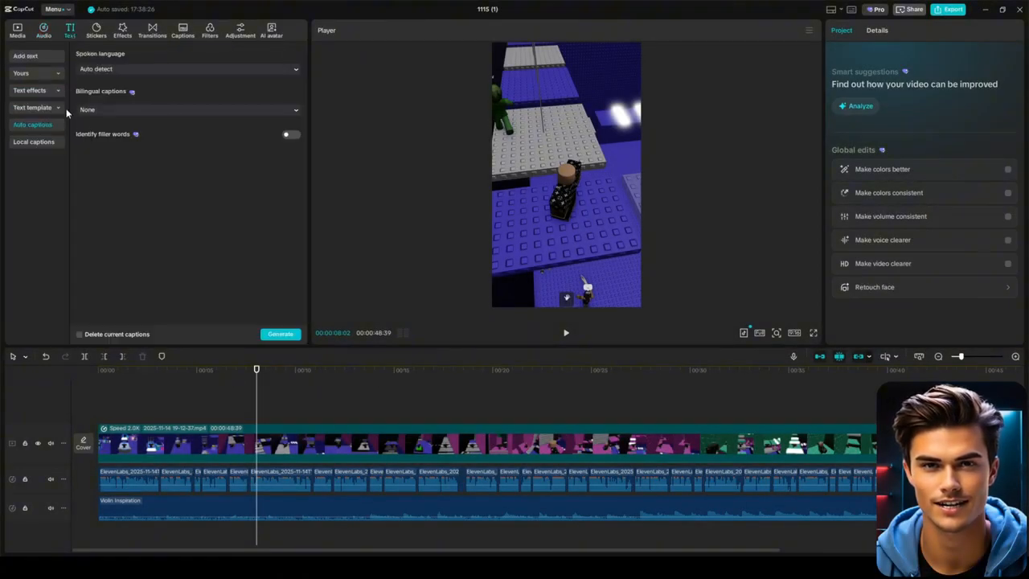
left_click(294, 332)
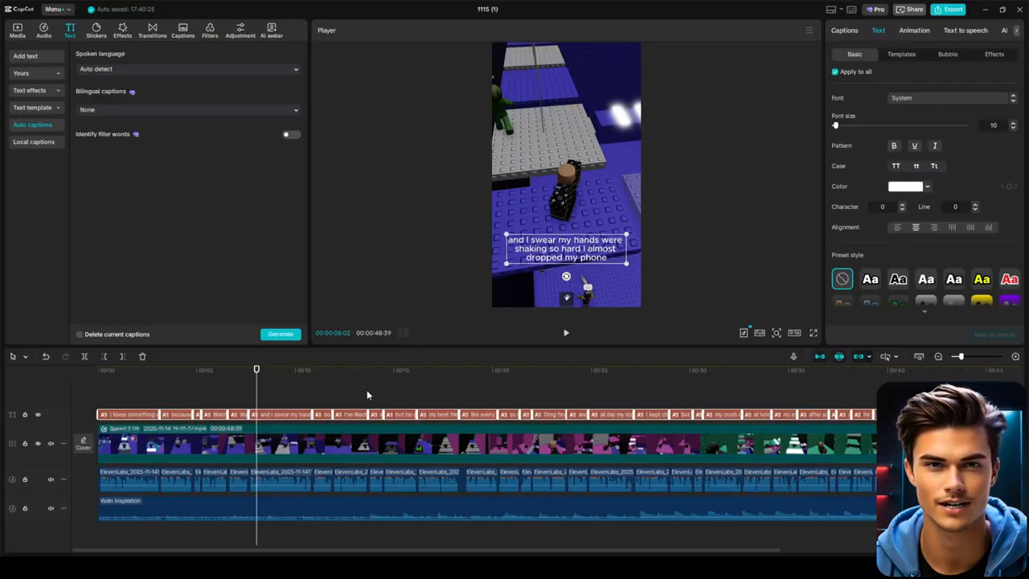
Step: Apply the Multiline caption animation to all the generated captions
scroll(371, 389, "down", 3)
mouse_move(213, 375)
left_mouse_down()
mouse_move(172, 375)
mouse_move(218, 378)
left_mouse_up()
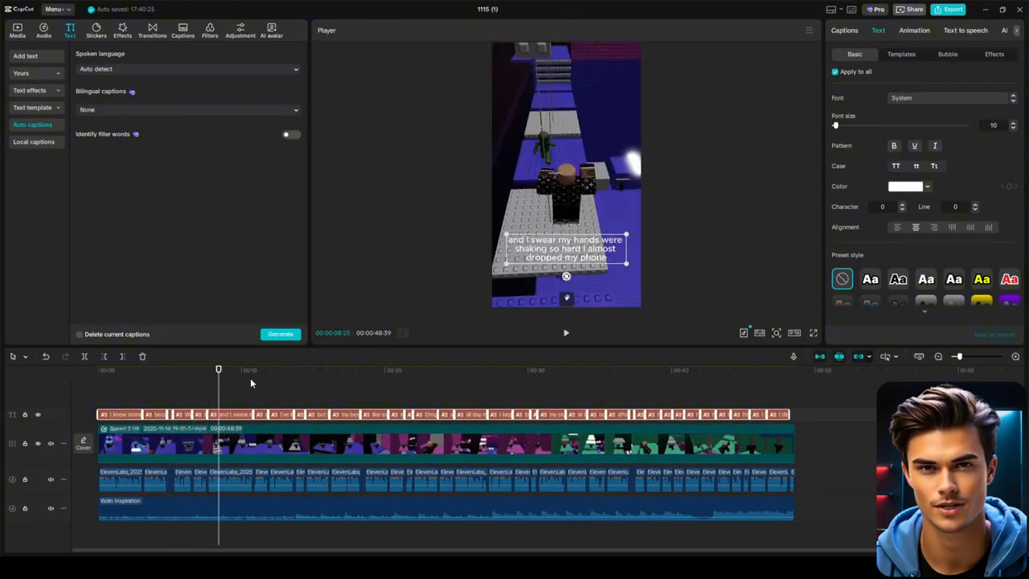
left_click(916, 33)
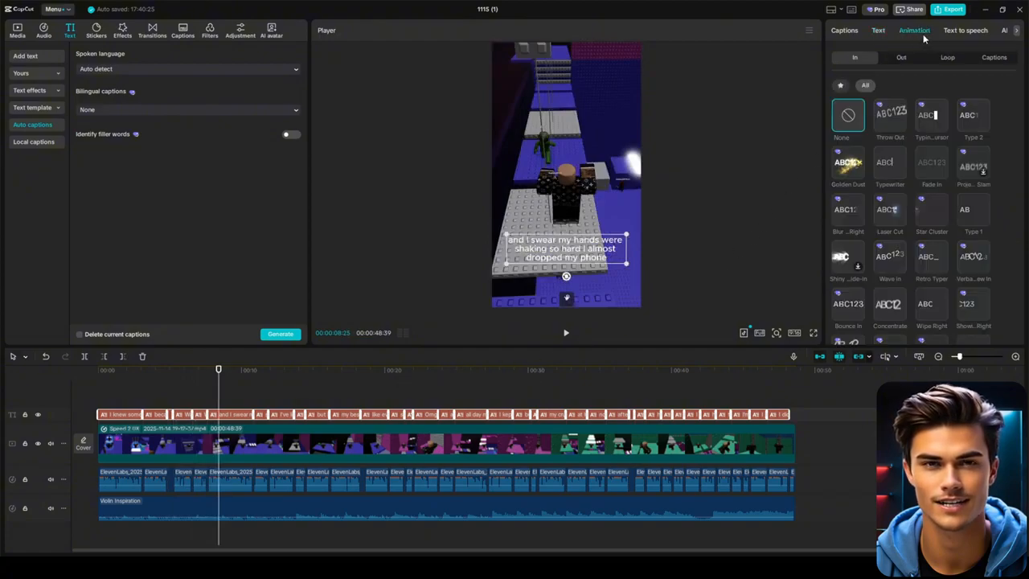
left_click(992, 58)
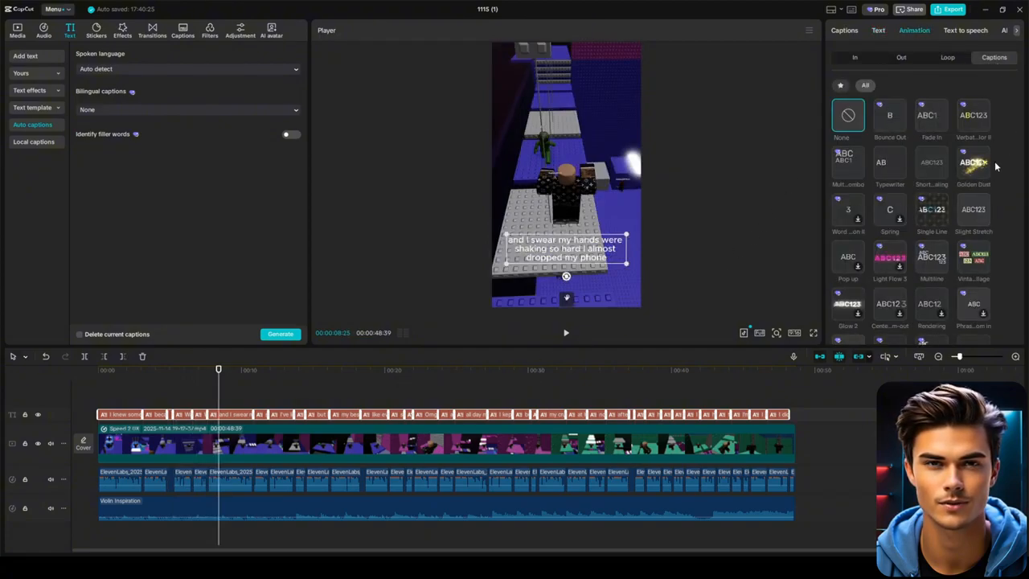
scroll(980, 251, "down", 5)
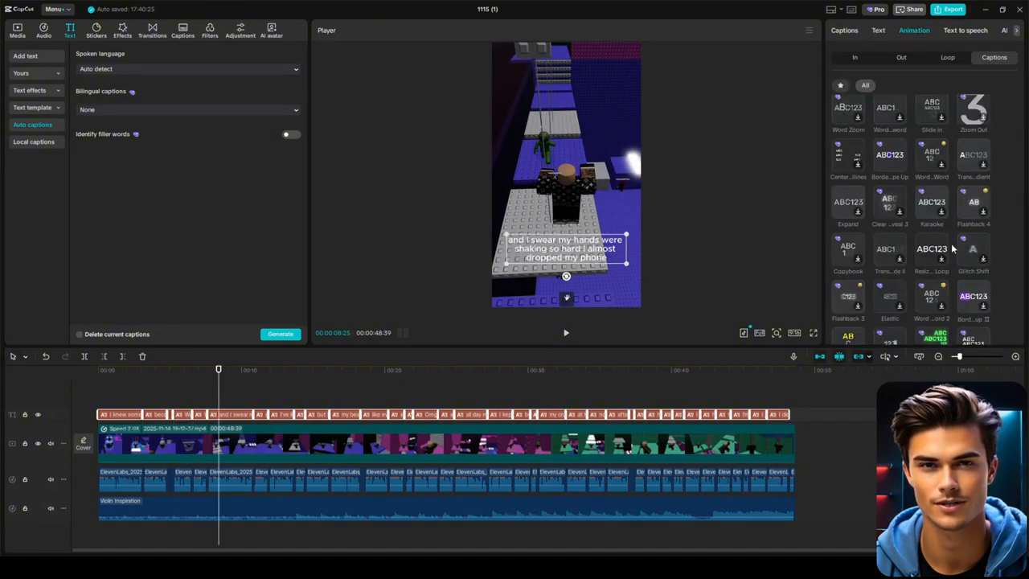
scroll(976, 251, "up", 5)
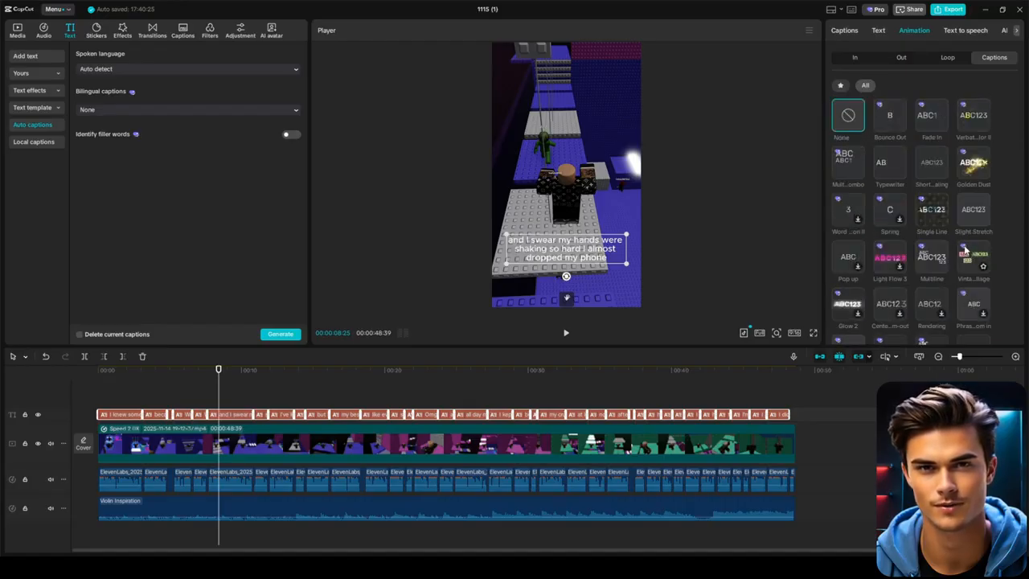
left_click(930, 256)
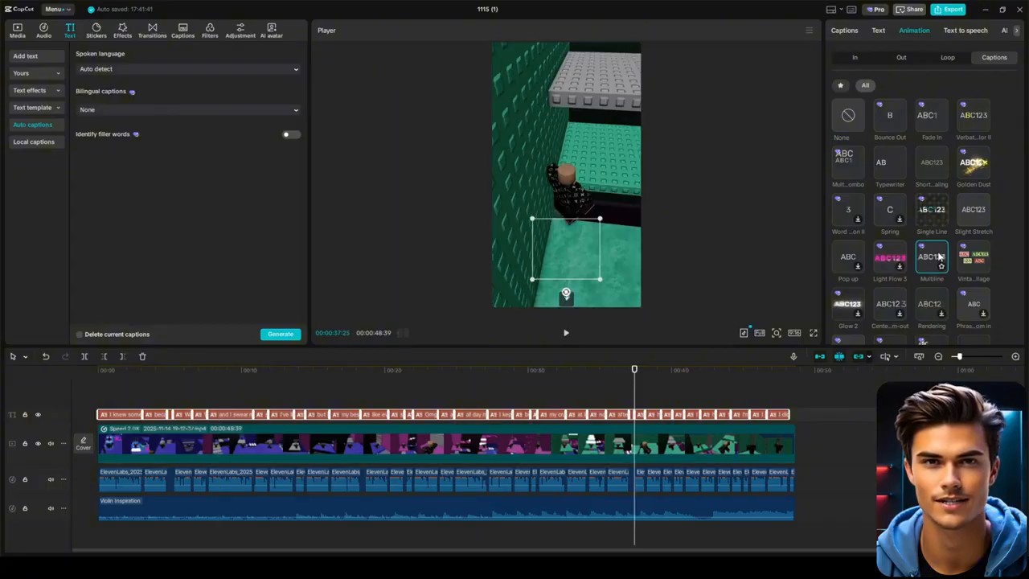
Step: Set the font of all captions to Arial Black and turn on their shadow
left_click(878, 30)
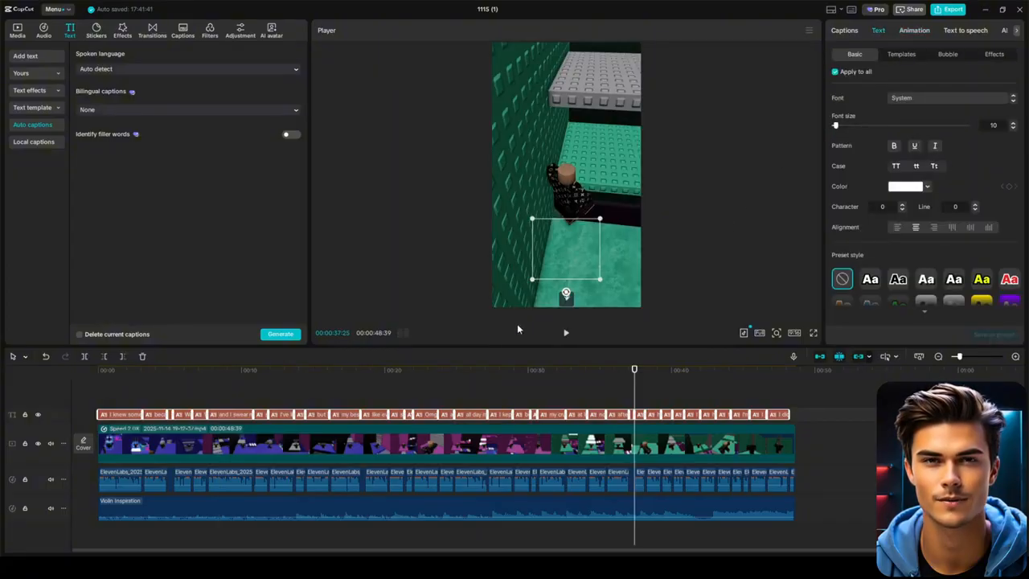
left_click(284, 373)
left_click(950, 97)
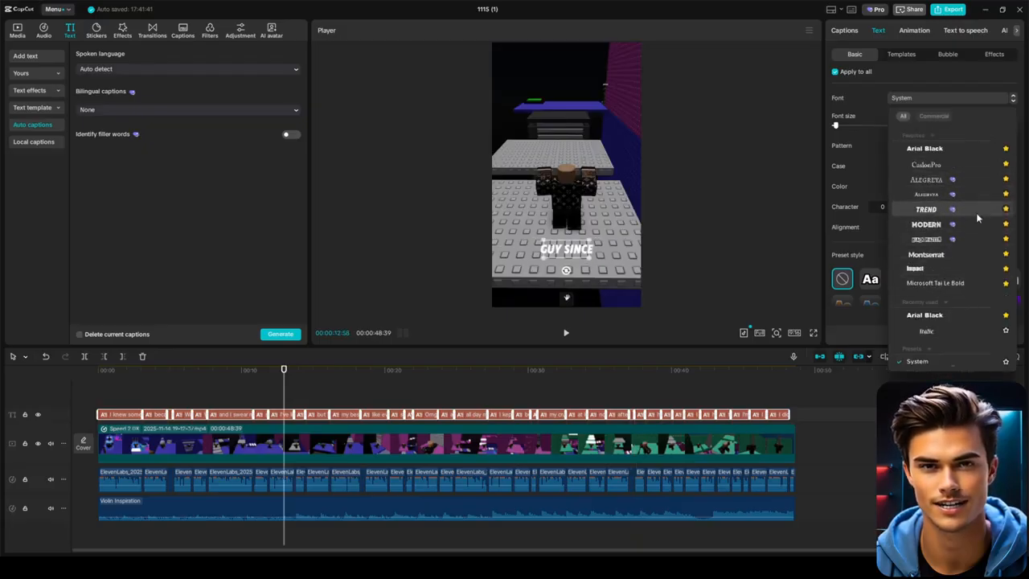
left_click(951, 150)
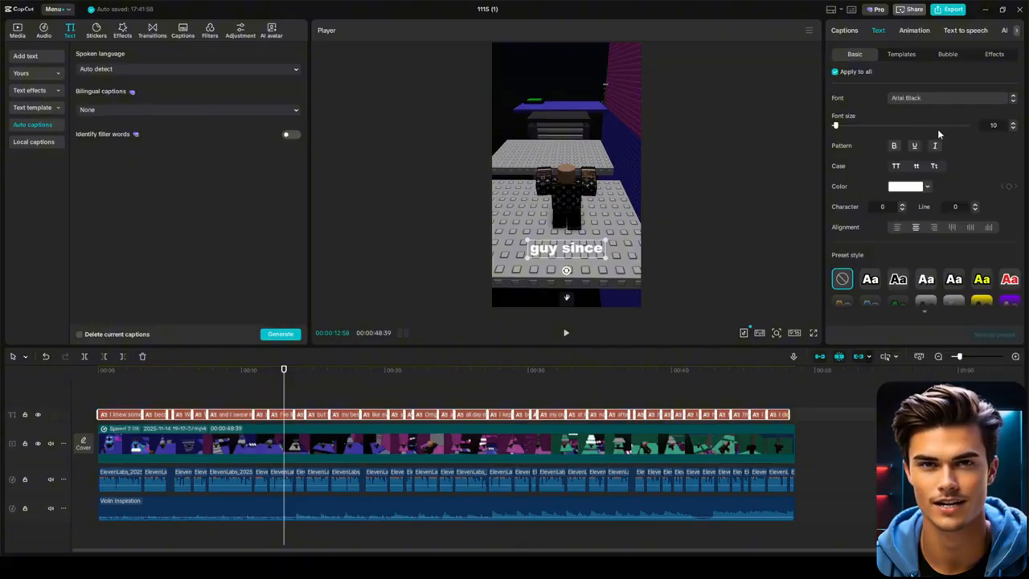
scroll(933, 133, "down", 10)
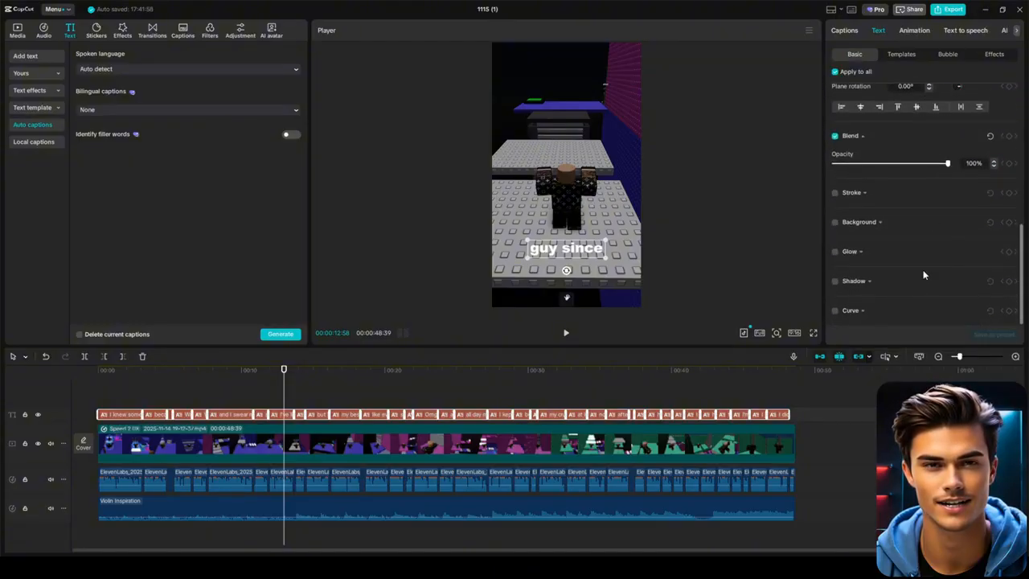
left_click(835, 282)
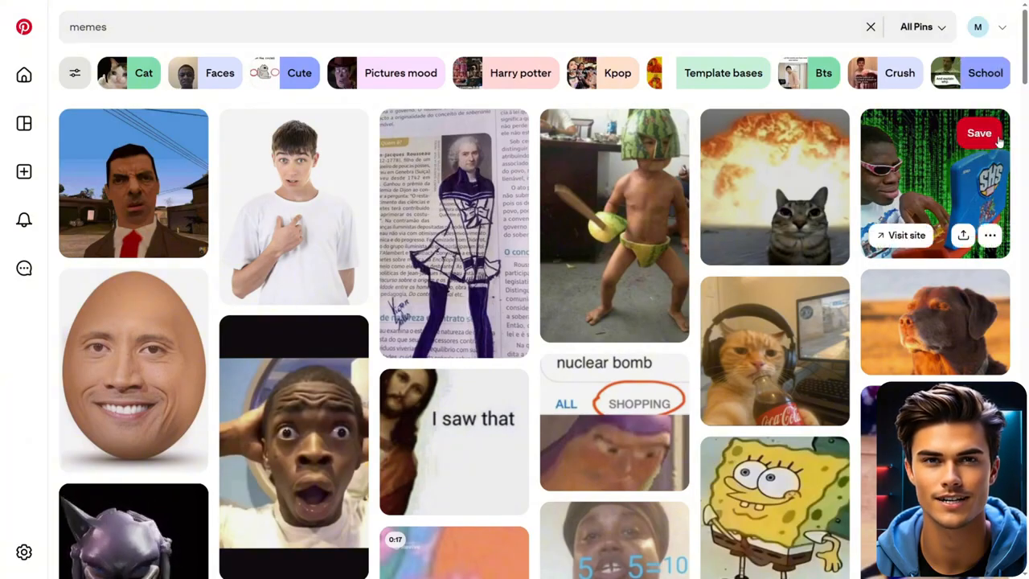
Step: Switch to Pinterest and browse the "memes" results for funny reaction images to use in the video
scroll(1014, 151, "down", 1)
scroll(1014, 150, "down", 4)
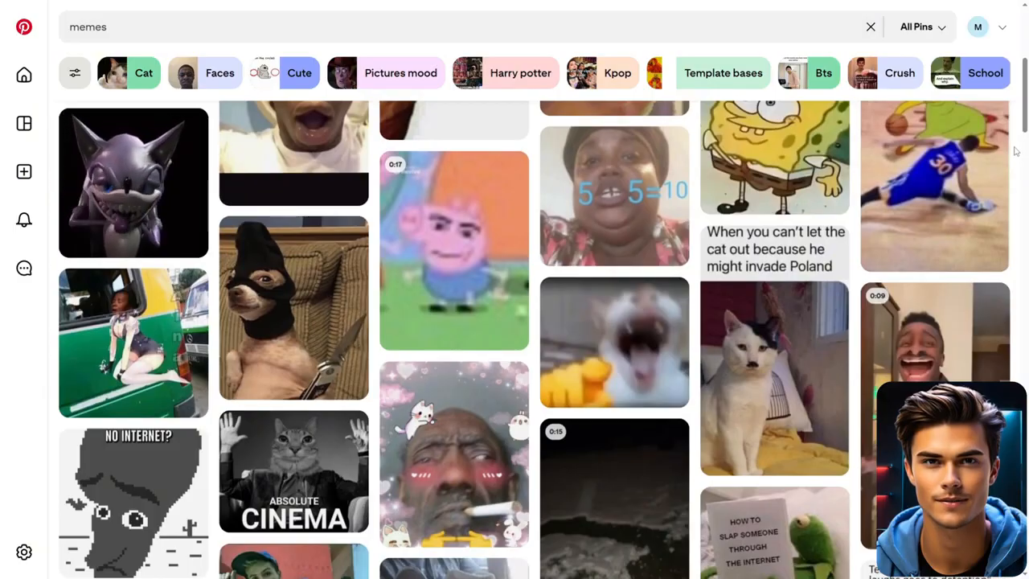
scroll(1015, 153, "down", 4)
scroll(1016, 153, "down", 6)
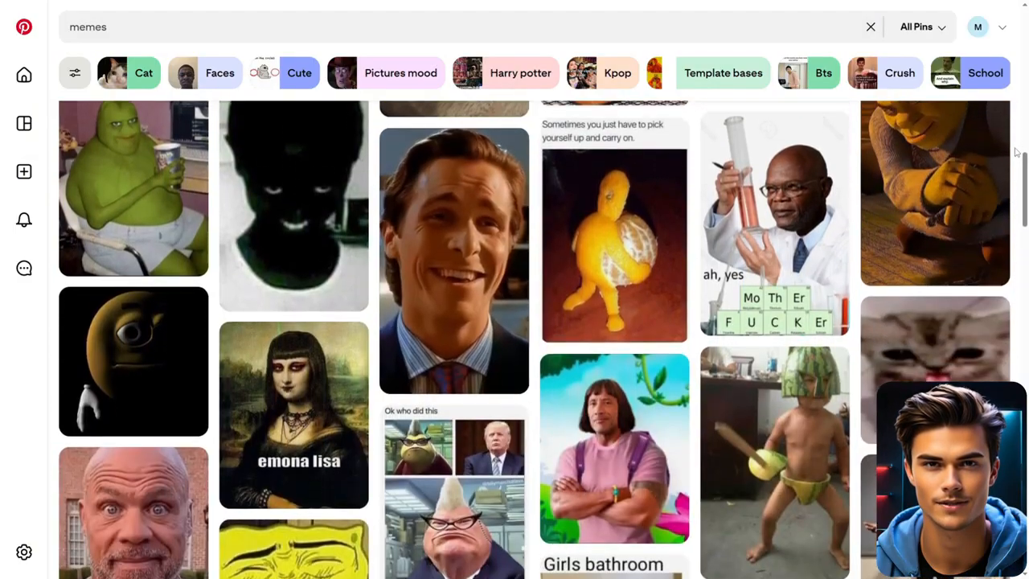
scroll(1015, 153, "down", 5)
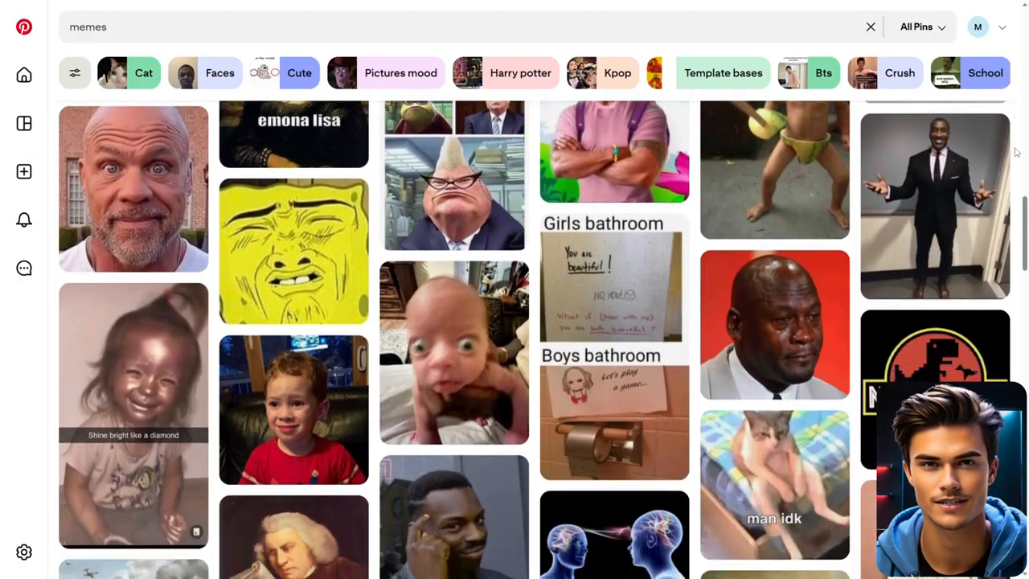
scroll(1015, 153, "down", 1)
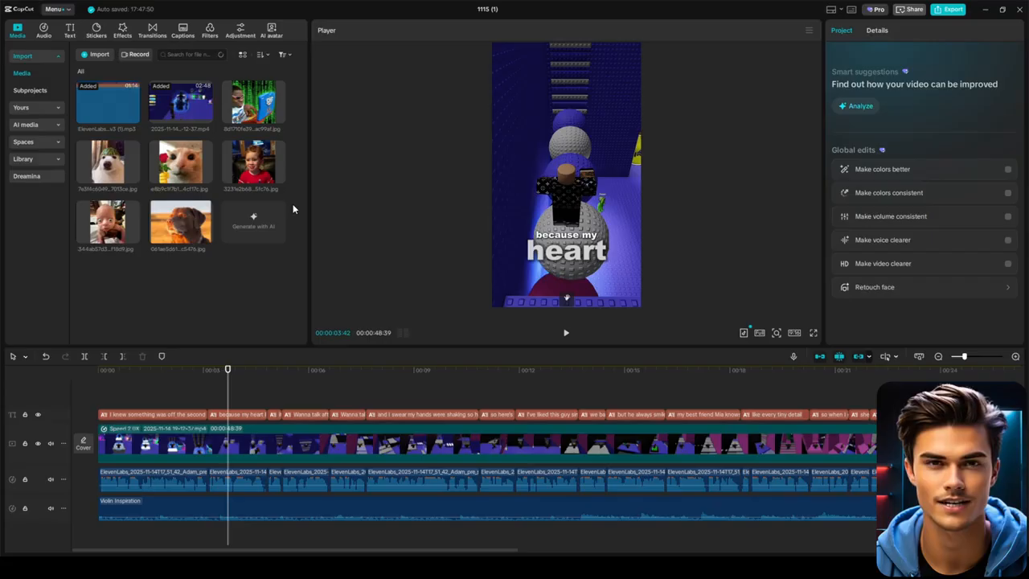
Step: In CapCut, overlay the brown dog image on the gameplay at 00:00:05:14 and scale it to 80%
left_click_drag(230, 384, 282, 393)
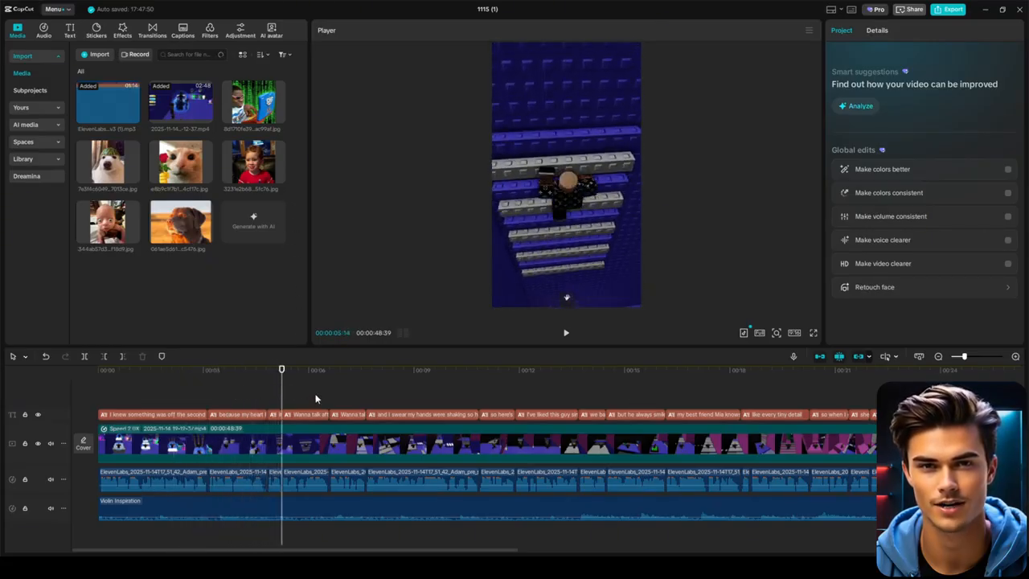
left_click_drag(201, 229, 286, 426)
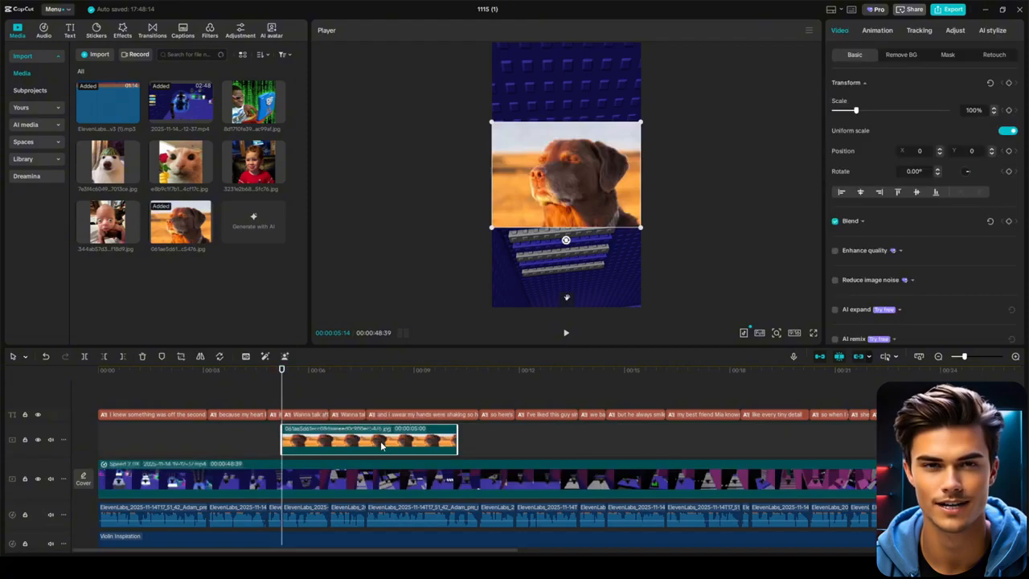
left_click_drag(641, 122, 626, 132)
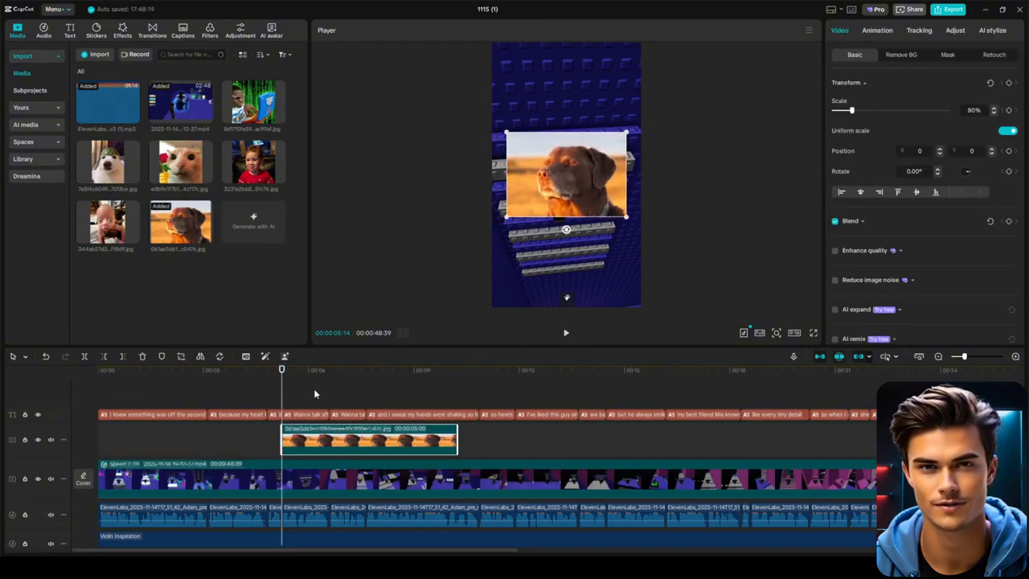
Step: Play back the dog image with the voiceover and trim its end to 00:00:06:35
left_click(271, 399)
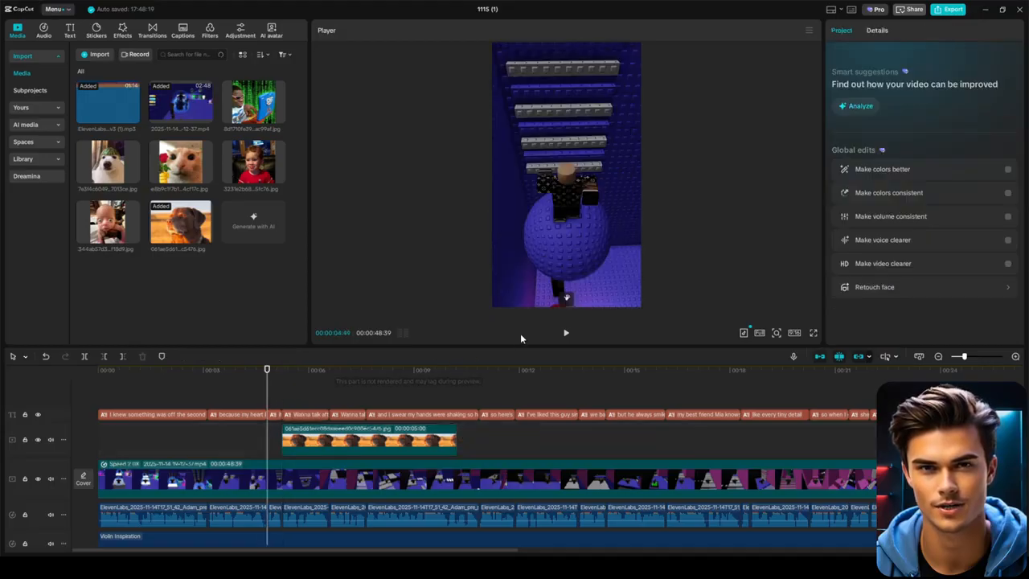
left_click(568, 334)
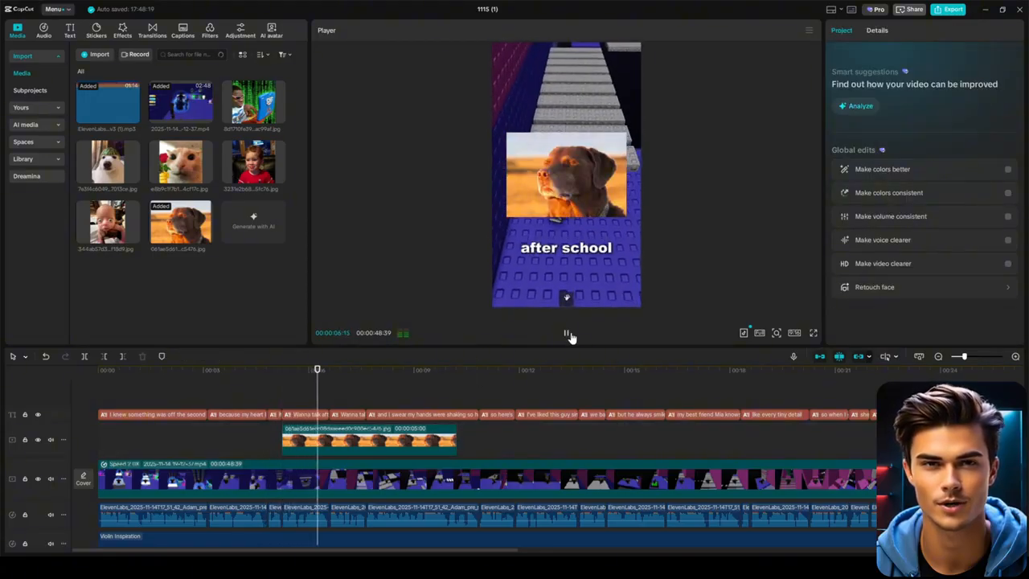
left_click(570, 338)
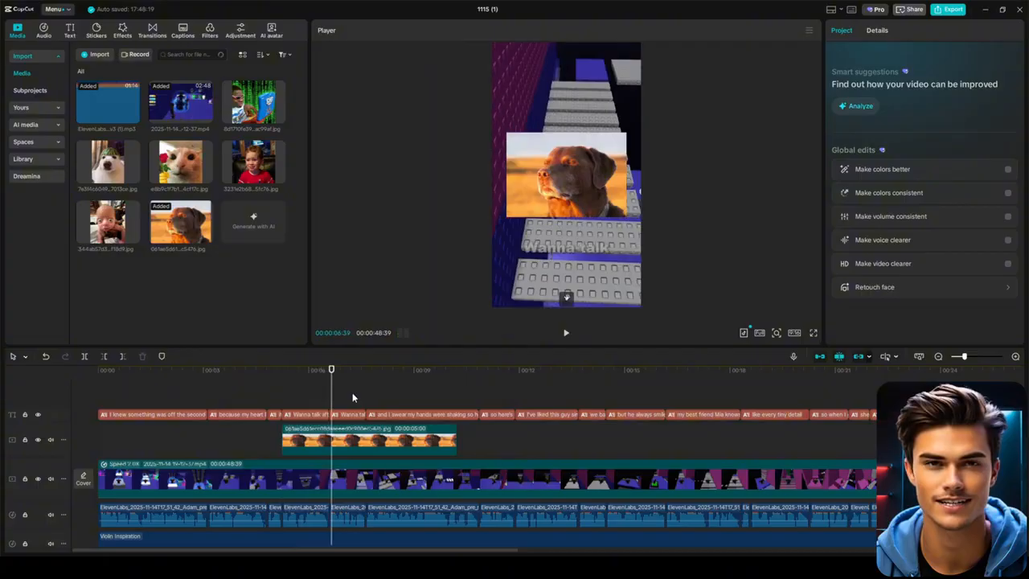
left_click(350, 438)
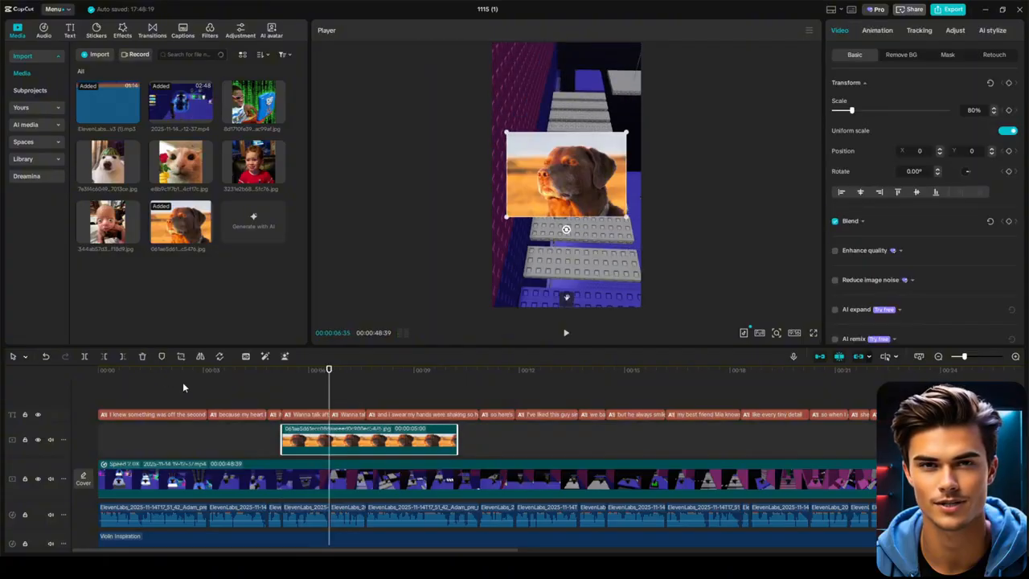
left_click(123, 356)
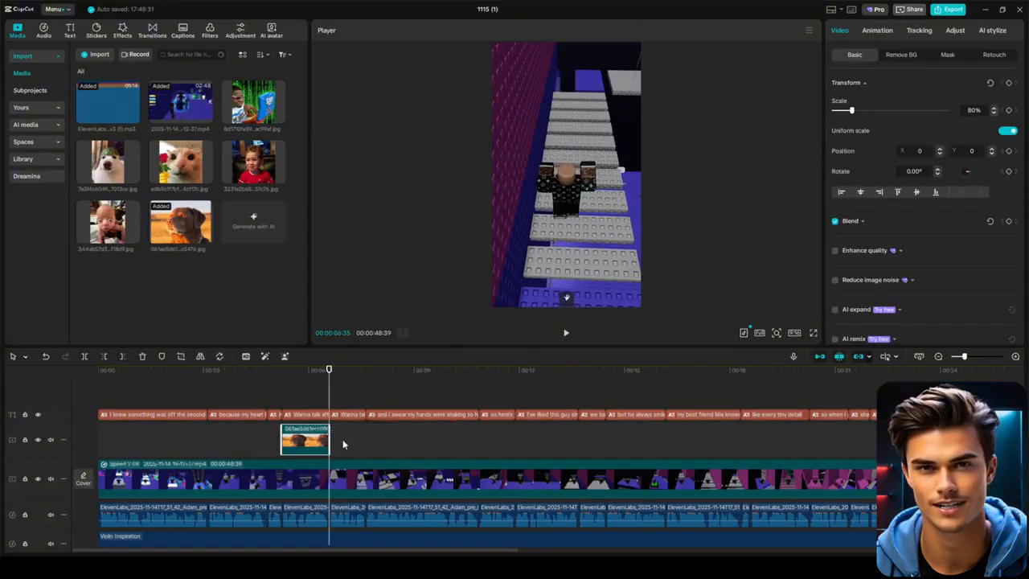
Step: Overlay the wide-eyed baby image from the start of the "so here's" caption and trim its end to 00:00:11:53
scroll(343, 439, "right", 4)
left_click(317, 439)
left_click_drag(107, 221, 332, 434)
left_click(360, 370)
left_click(354, 370)
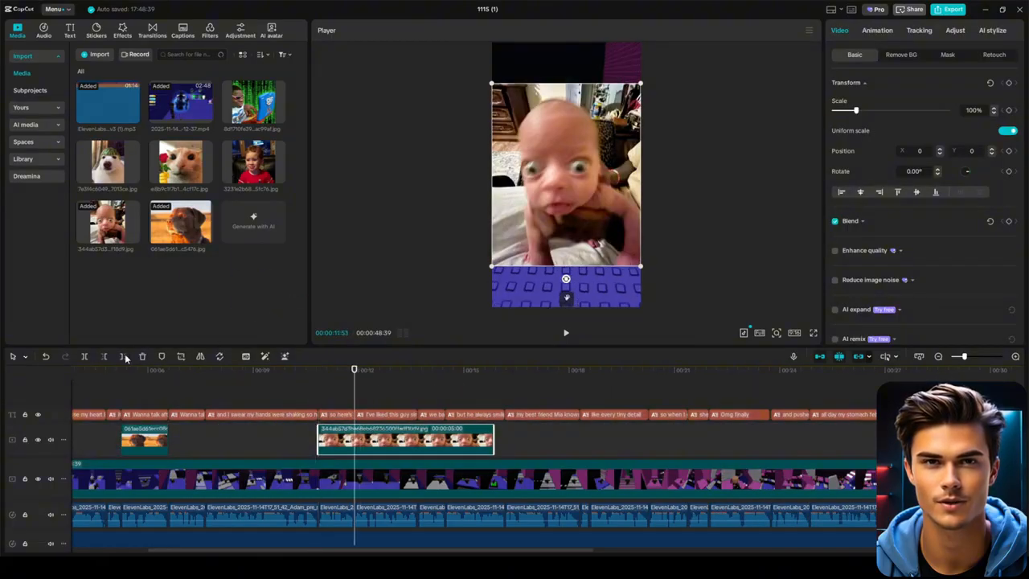
left_click(123, 356)
Step: Shrink the baby image within the frame and preview the meme overlays across the timeline
left_click(341, 369)
left_click_drag(640, 84, 618, 112)
left_click(249, 393)
key("space")
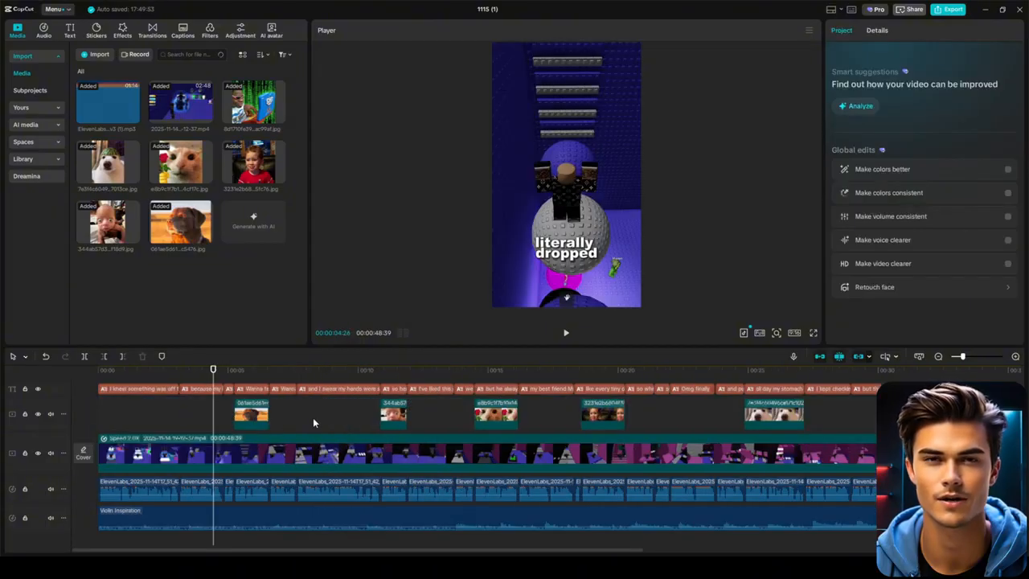
scroll(312, 417, "down", 2)
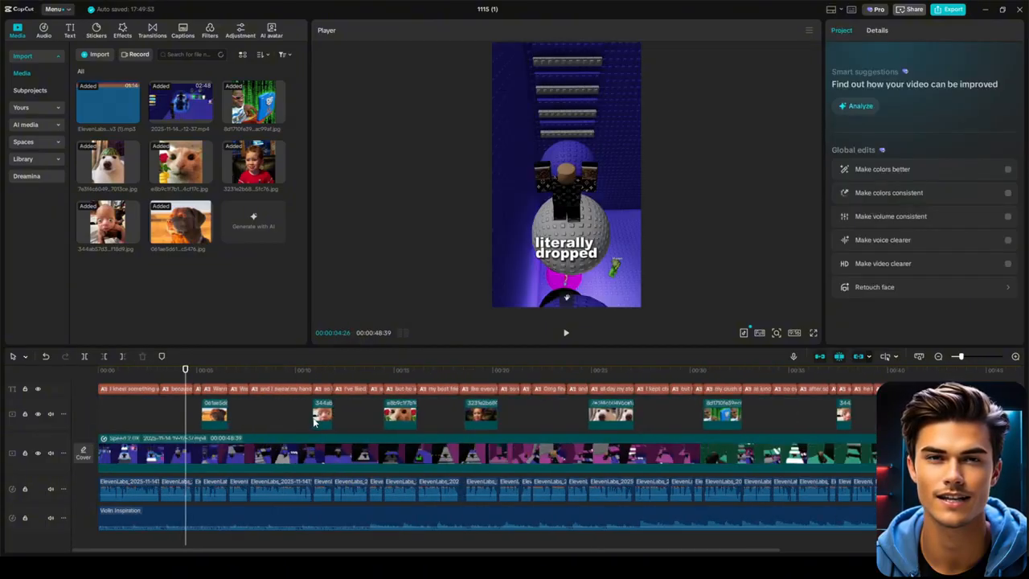
scroll(313, 418, "down", 2)
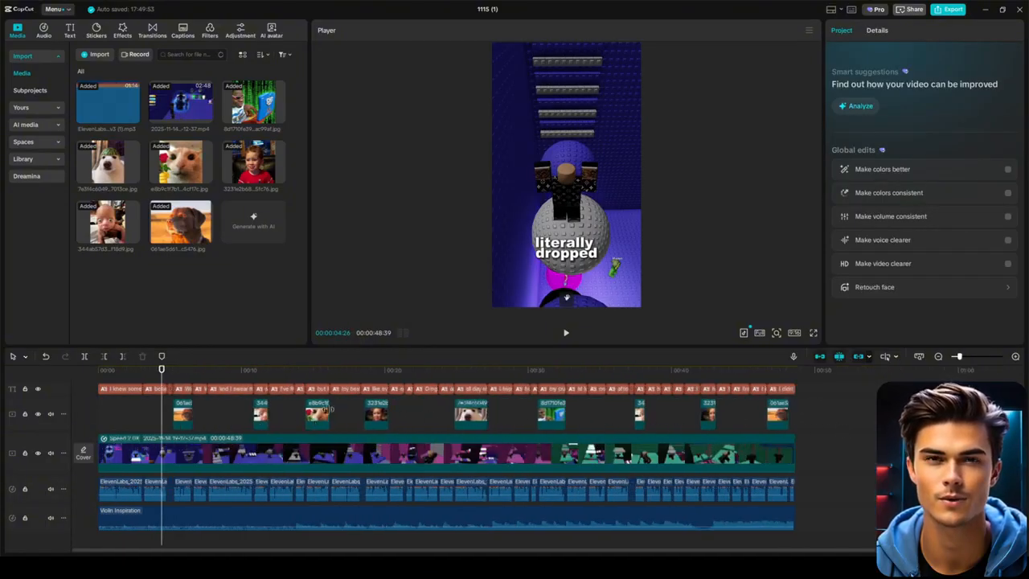
Step: On Pixabay, search the sound effects for VINE BOOM and play the result titled VINE BOOM
scroll(219, 425, "up", 4)
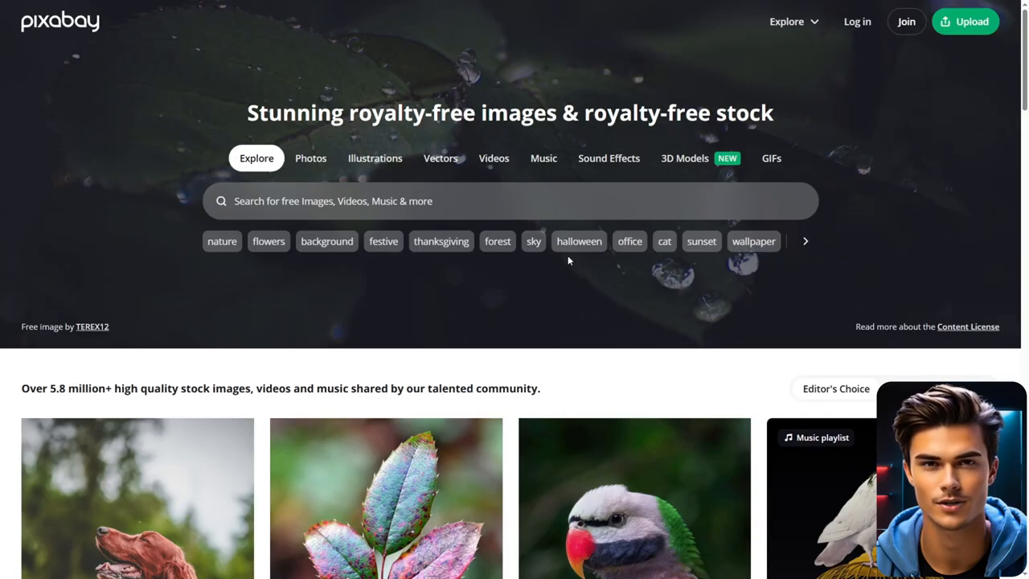
left_click(609, 164)
left_click(582, 201)
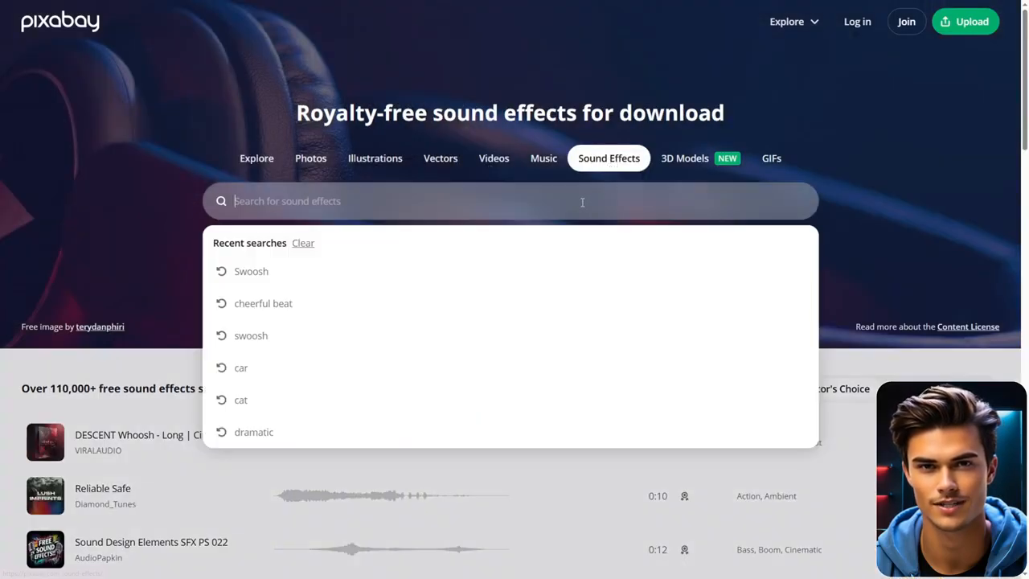
type("VINE BOOM")
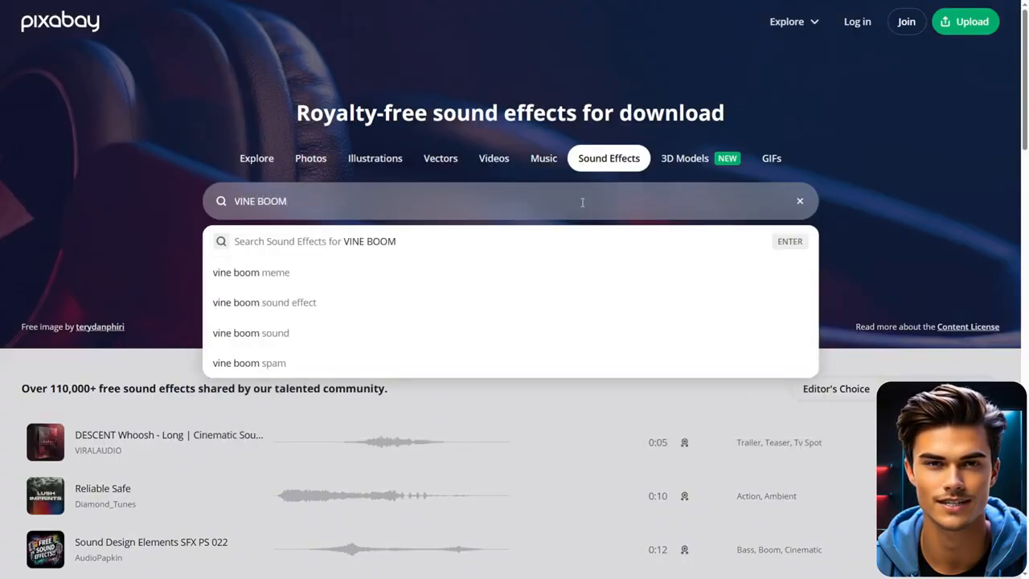
key("Return")
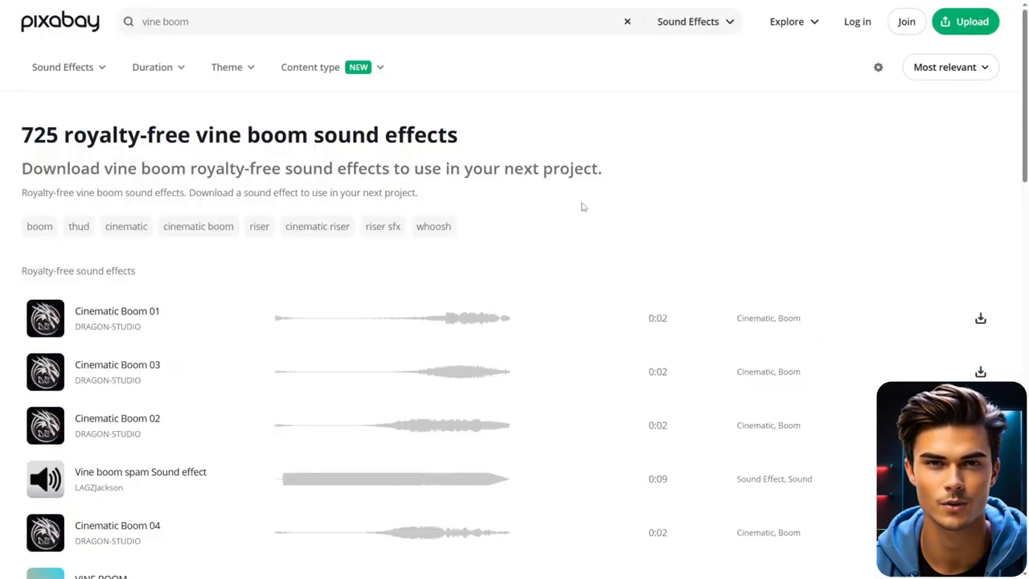
scroll(205, 304, "down", 3)
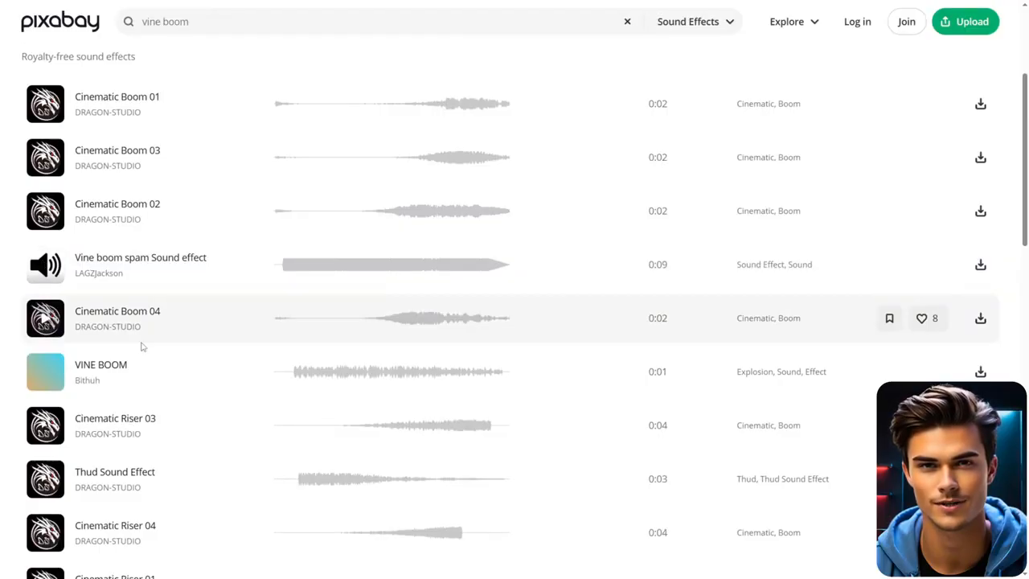
left_click(45, 373)
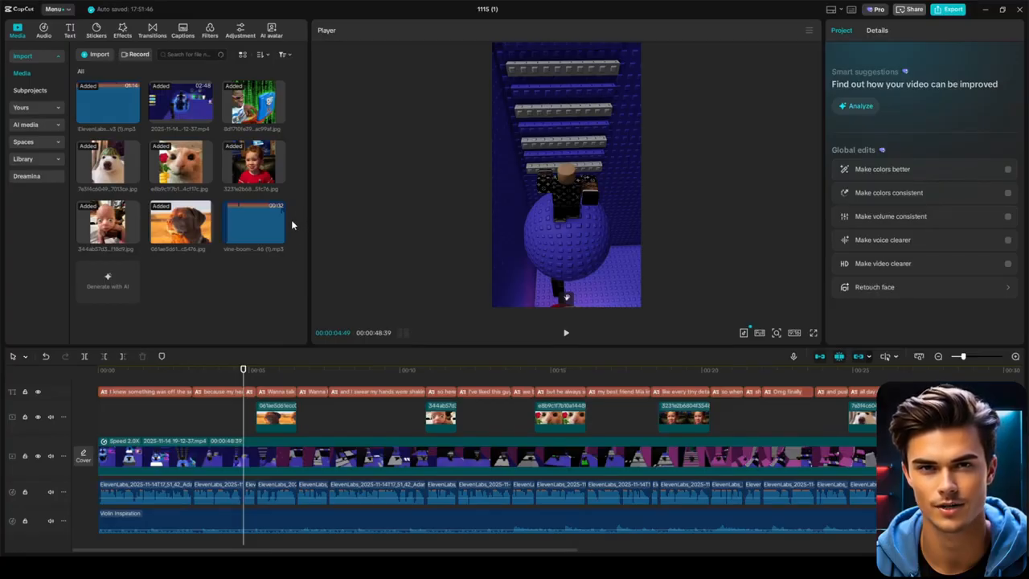
Step: In CapCut, place the imported vine boom sound at the start of the first brown dog image and lower its volume to -9.7 dB
left_click_drag(255, 223, 251, 533)
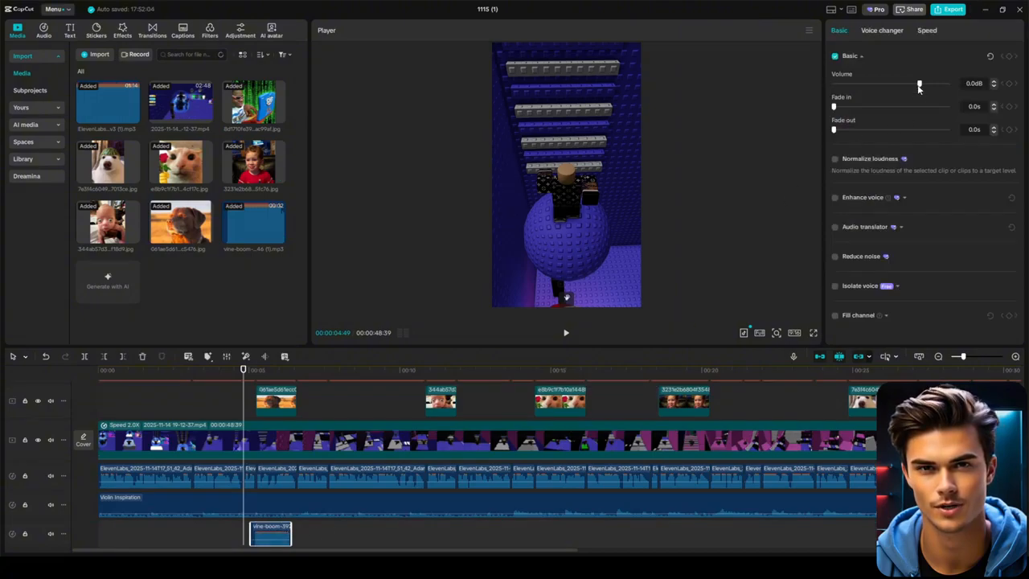
left_click_drag(918, 84, 905, 89)
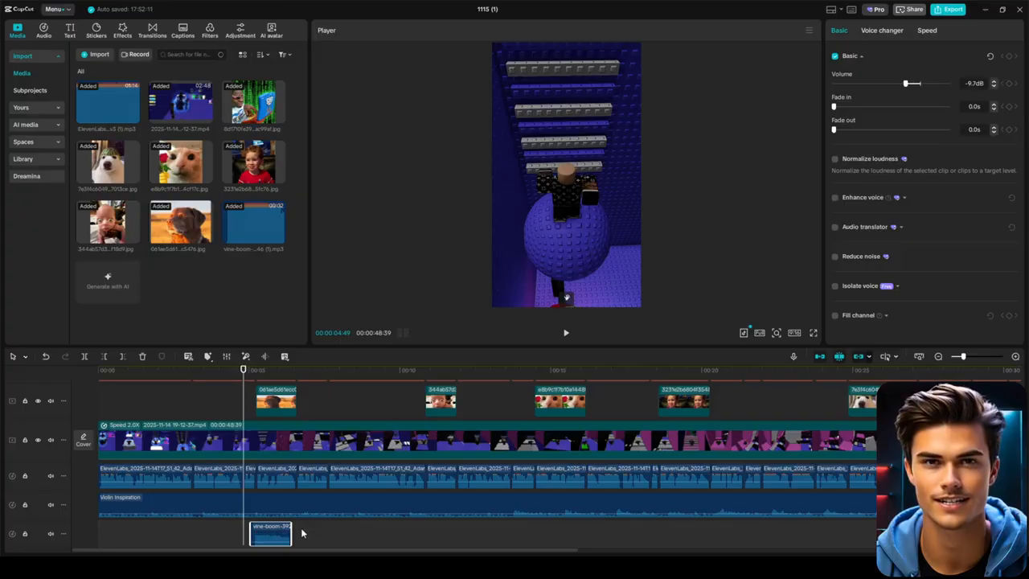
Step: Paste a copy of the vine boom sound at the start of every remaining meme image, from the baby image to the final dog image
left_click(426, 372)
key("ctrl+v")
left_click(533, 374)
key("ctrl+v")
left_click(660, 374)
key("ctrl+v")
scroll(685, 475, "right", 5)
left_click(460, 373)
key("ctrl+v")
left_click(635, 372)
key("ctrl+v")
scroll(677, 458, "right", 3)
scroll(678, 459, "right", 2)
left_click(423, 373)
key("ctrl+v")
left_click(562, 372)
key("ctrl+v")
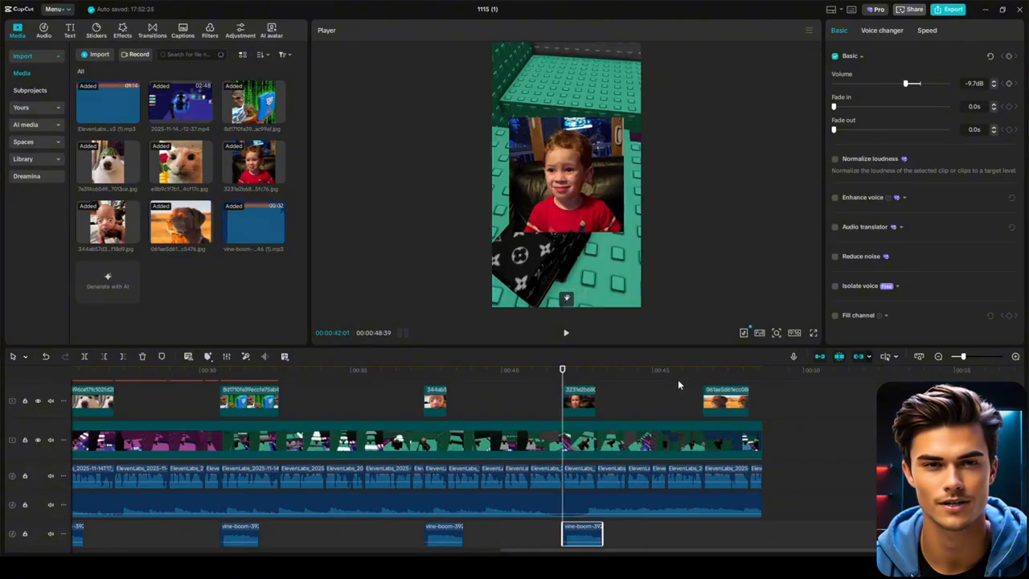
left_click(708, 372)
key("ctrl+v")
Step: Export the finished video at 1080P as a 60fps H.264 mp4 with the Higher bit rate
scroll(679, 415, "down", 6)
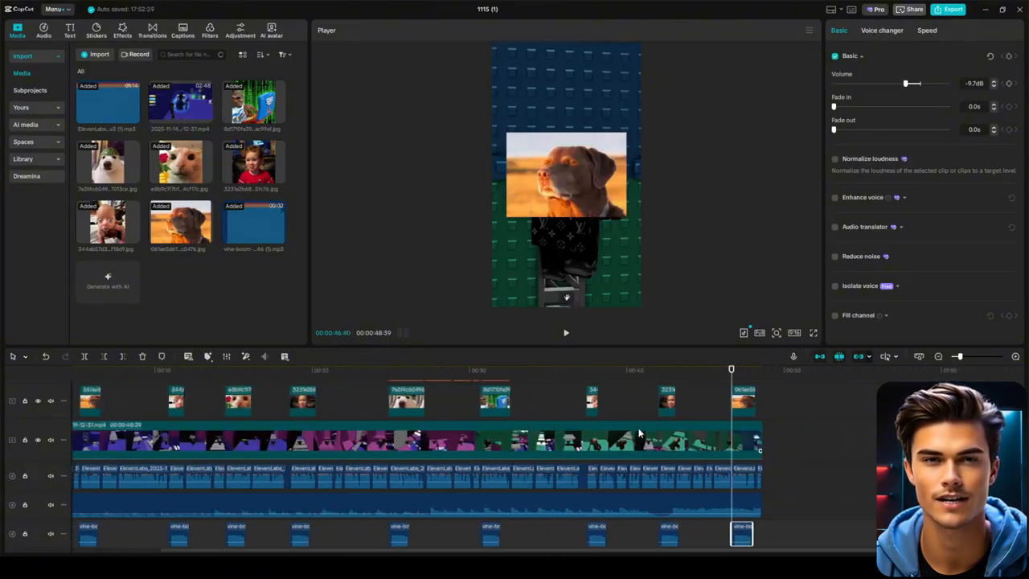
scroll(333, 450, "down", 1)
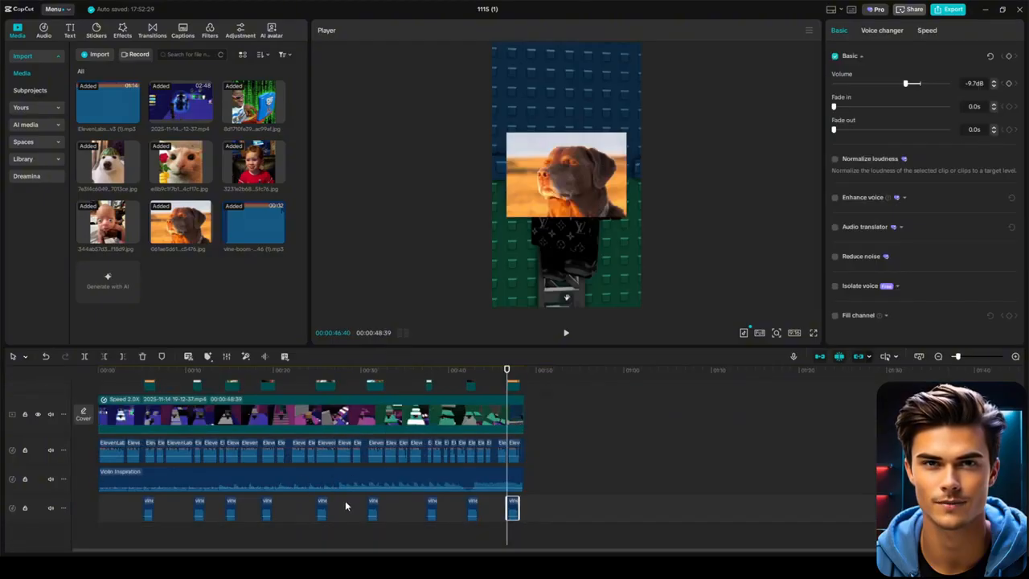
scroll(296, 493, "up", 2)
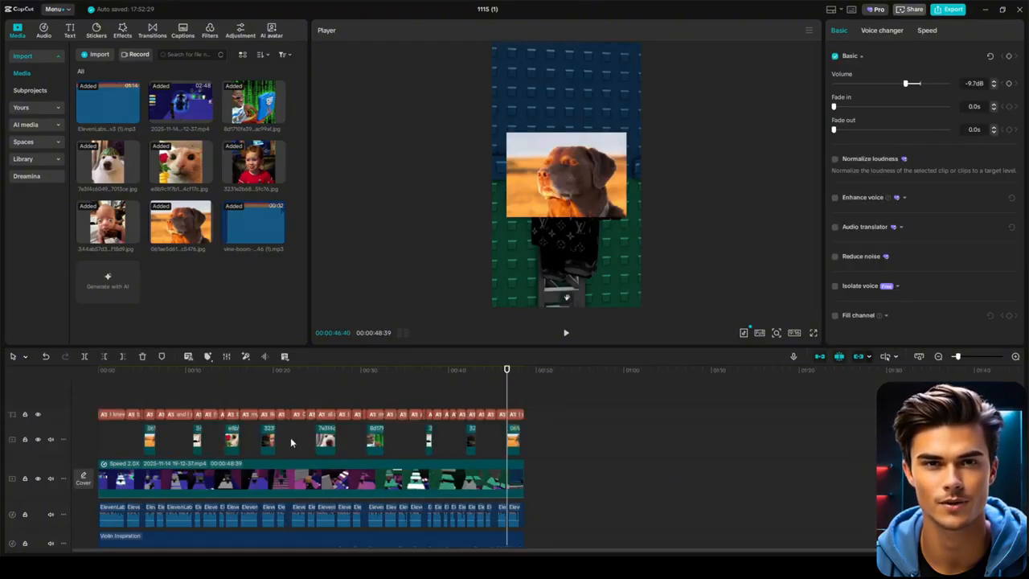
left_click(333, 445)
scroll(333, 445, "up", 3)
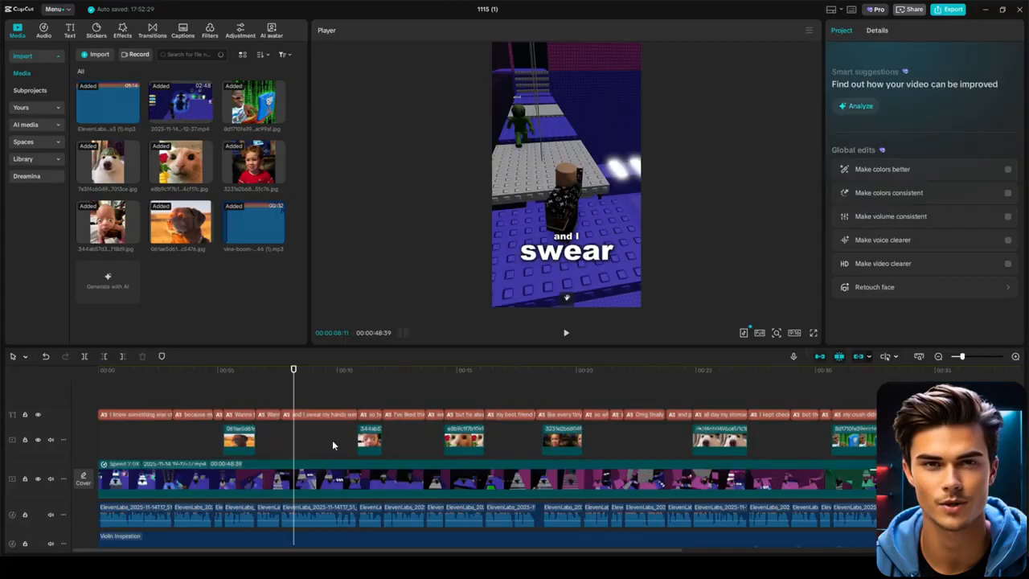
left_click(949, 9)
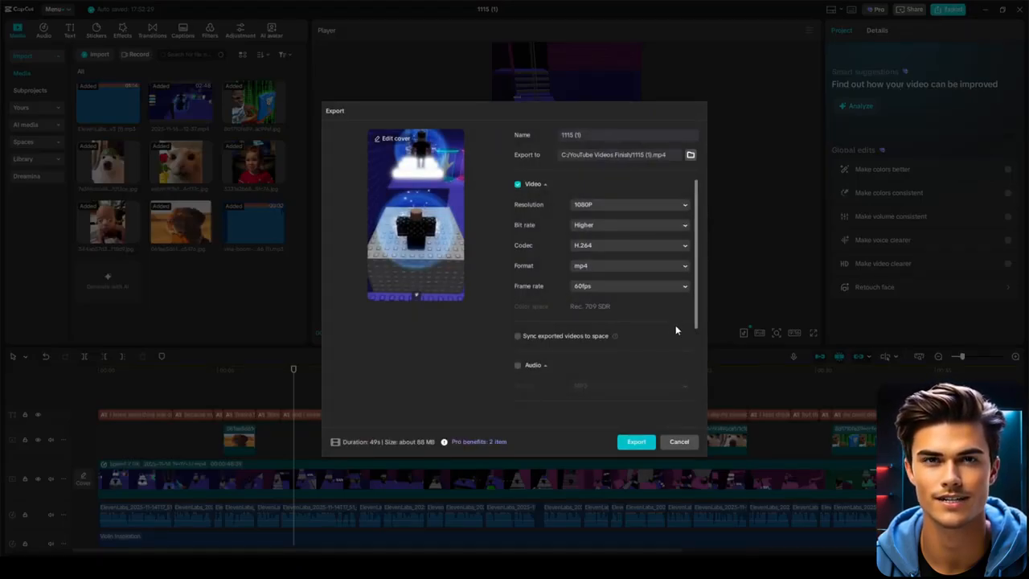
left_click(646, 440)
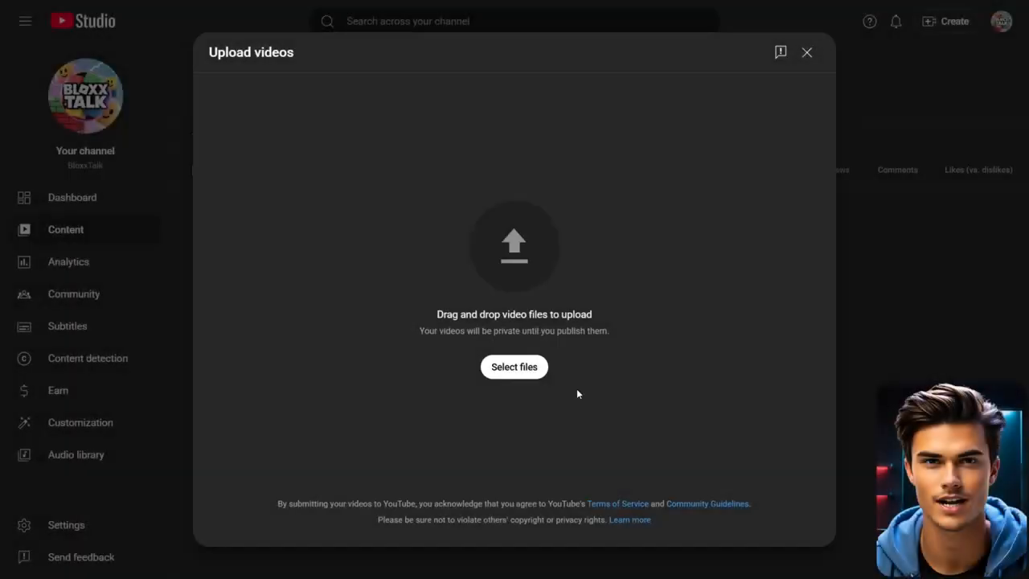
Step: In YouTube Studio, upload Roblox Rant Video.mp4 and title it "My Crush Set Me Up 😭 🙏", copied from the first ChatGPT idea
left_click(514, 367)
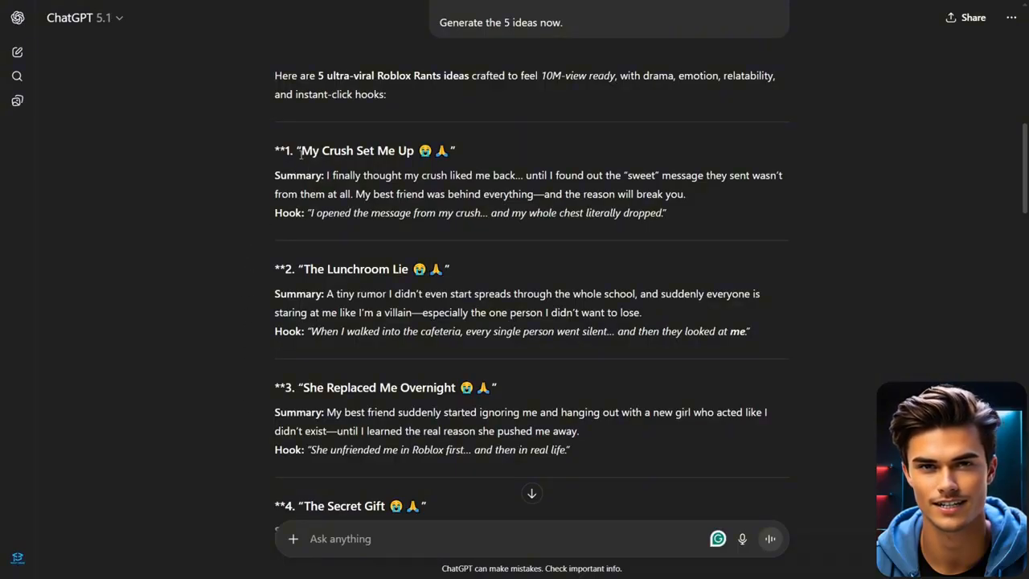
left_click_drag(302, 155, 417, 152)
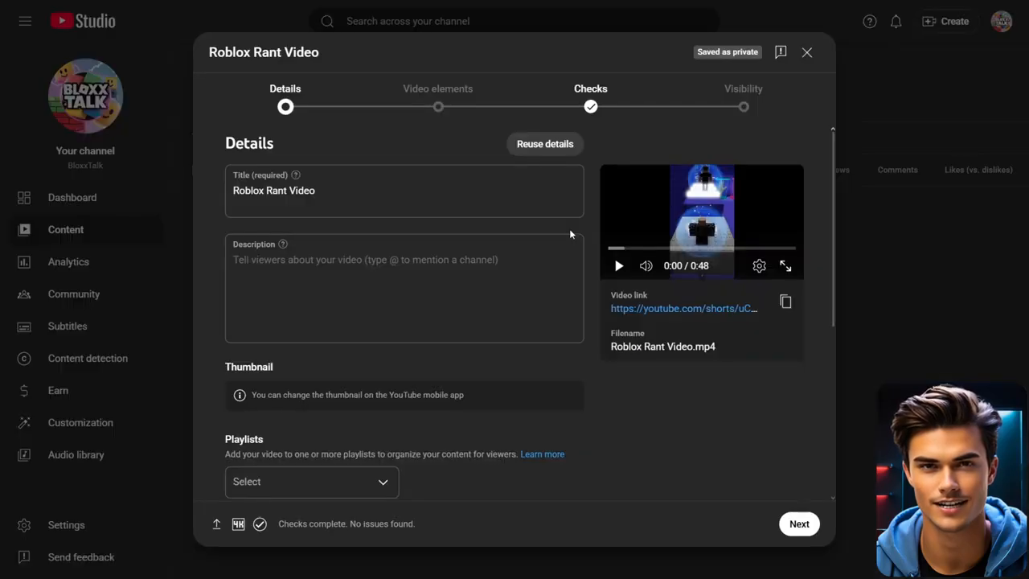
left_click(458, 217)
left_click_drag(318, 191, 233, 192)
type("My Crush Set Me Up 😭 🙏")
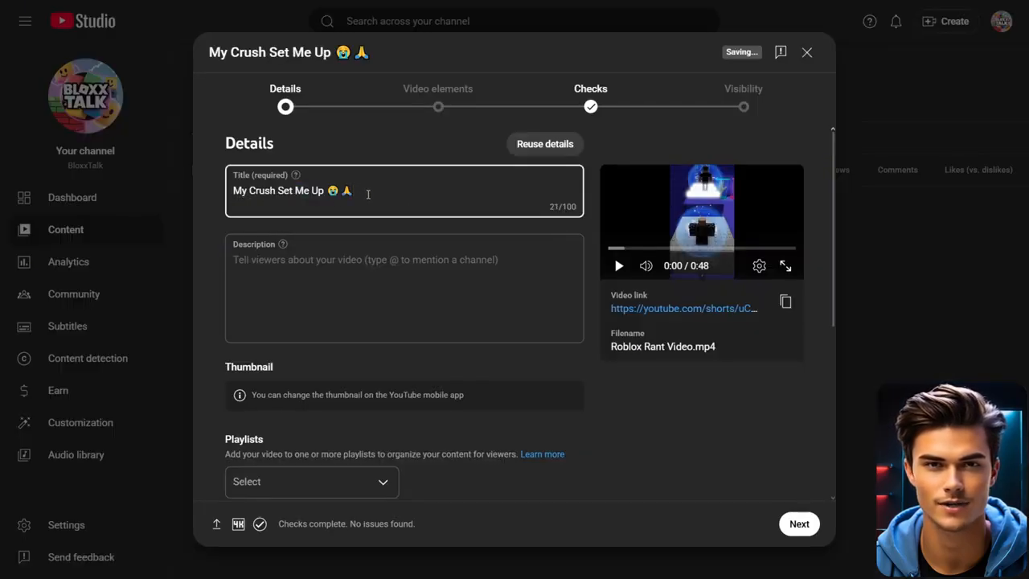
left_click(372, 228)
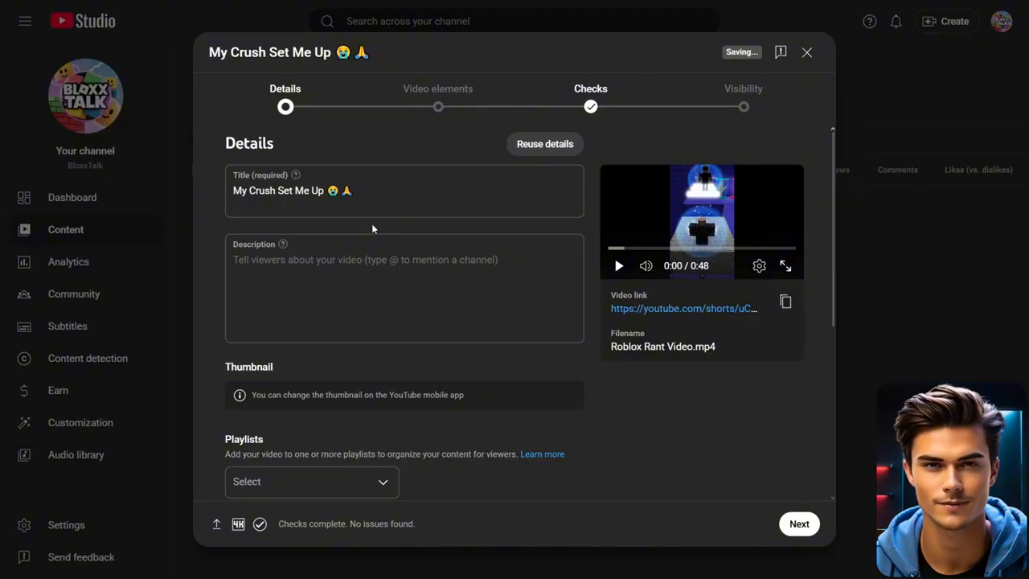
Step: Mark the video as not made for kids and answer No to the altered content question
scroll(386, 231, "down", 4)
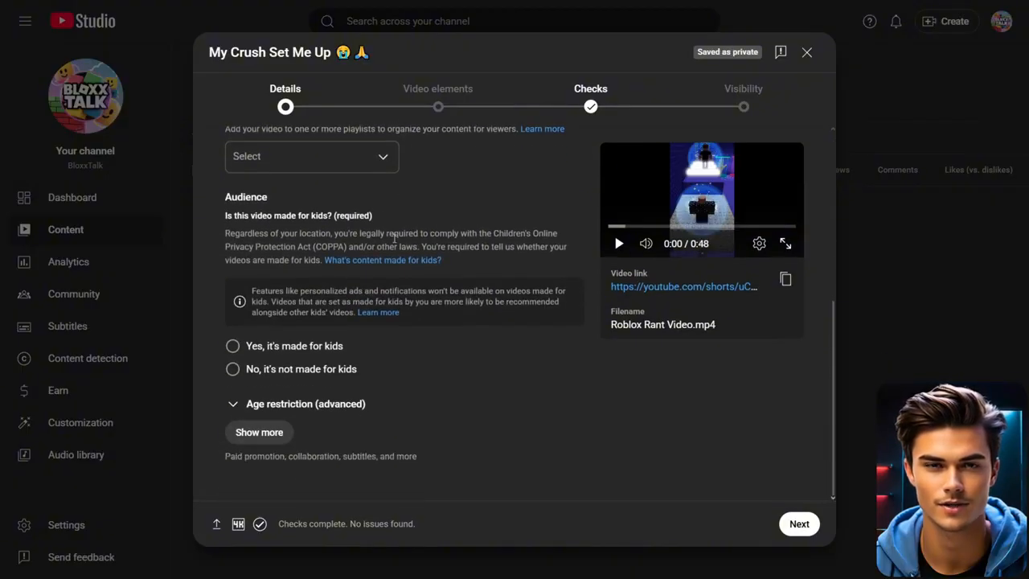
left_click(232, 369)
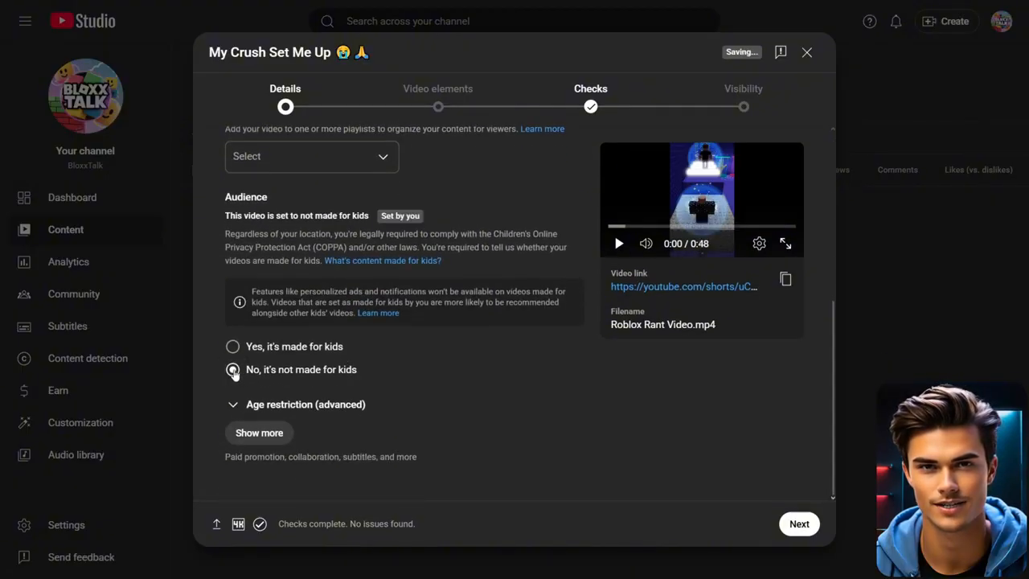
left_click(273, 432)
scroll(328, 395, "down", 4)
scroll(341, 356, "down", 2)
left_click(232, 295)
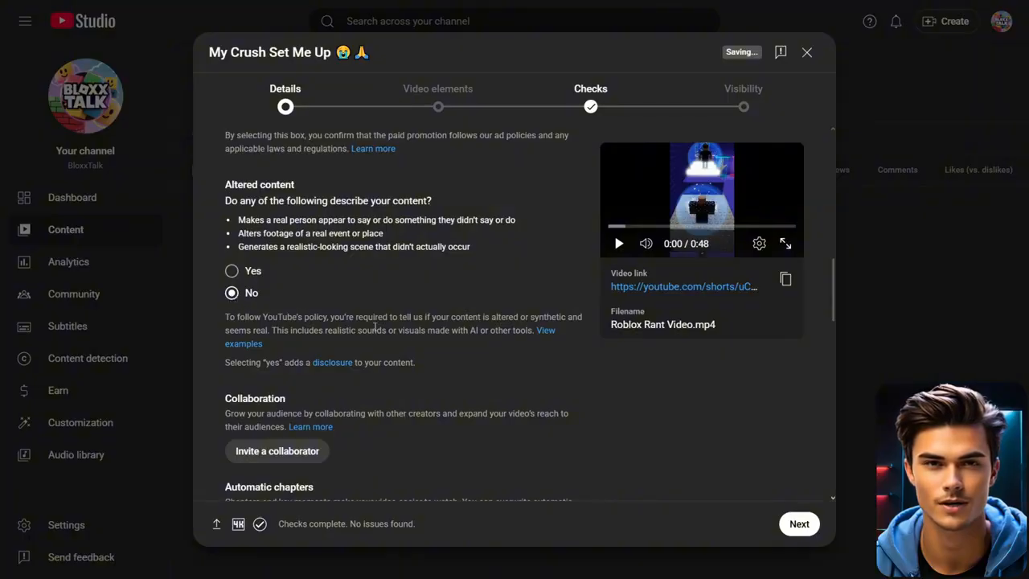
Step: Proceed past the video elements and checks stages, set the visibility to Public and publish the video
left_click(799, 523)
left_click(799, 524)
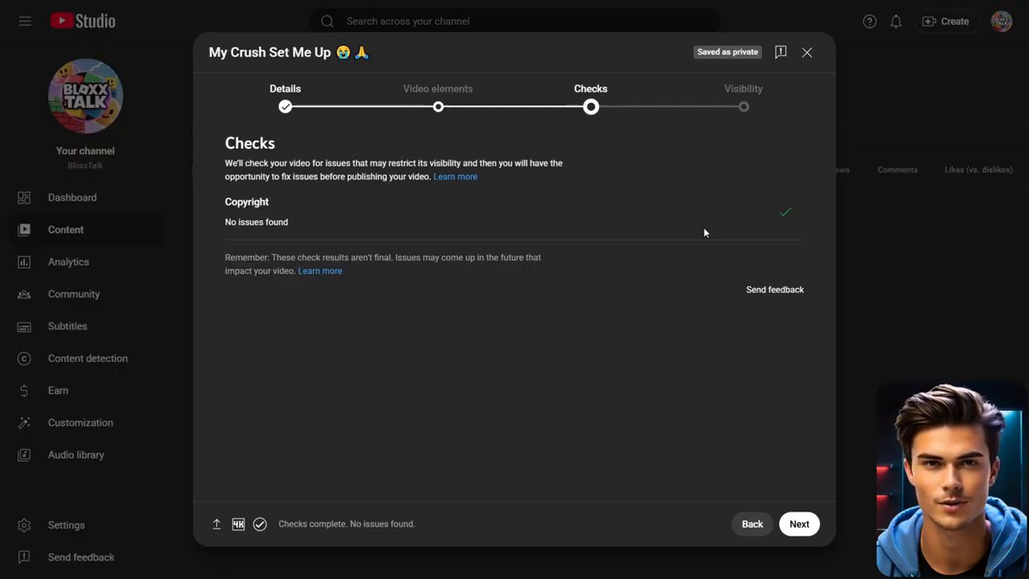
left_click(799, 524)
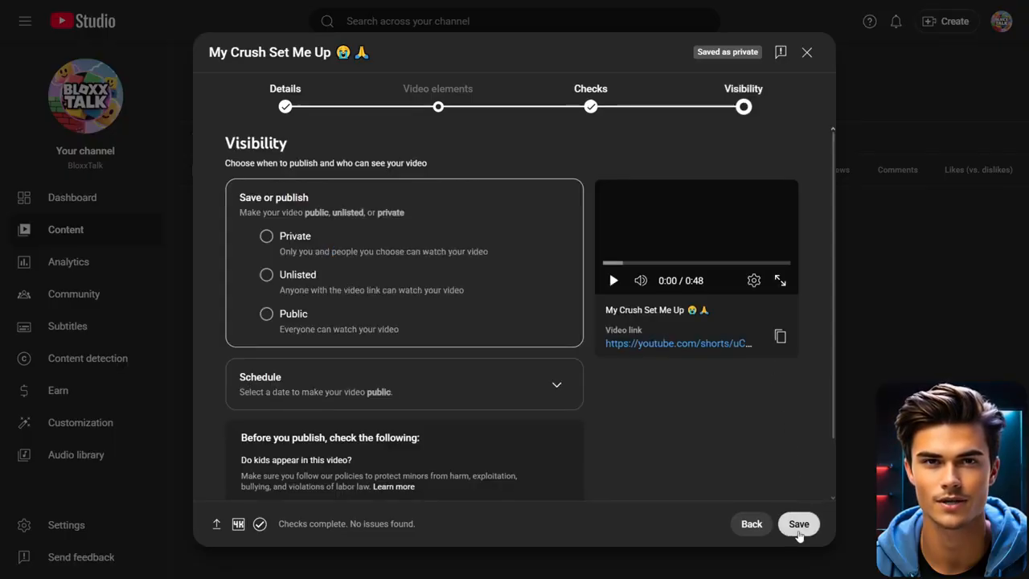
left_click(266, 313)
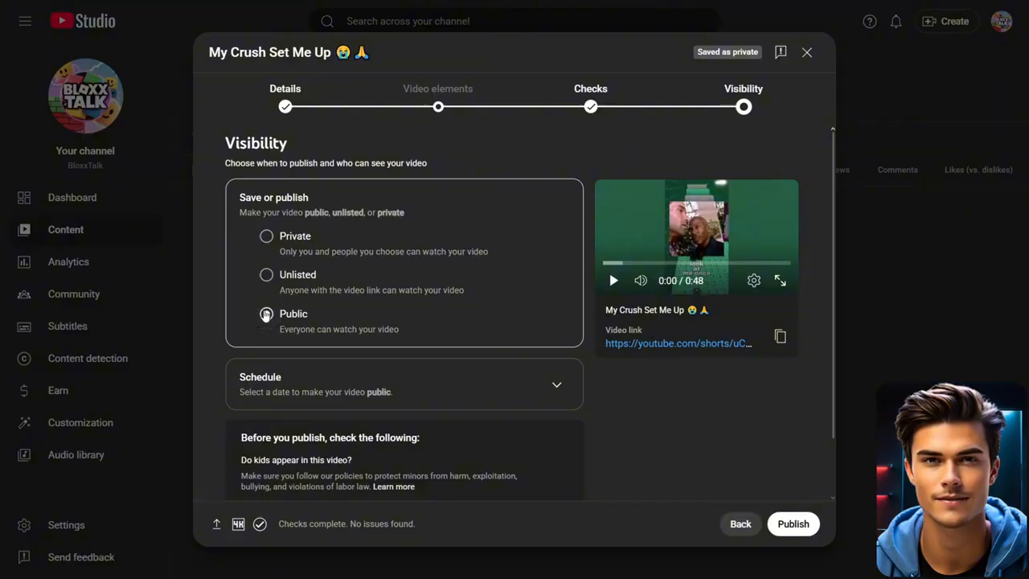
left_click(795, 523)
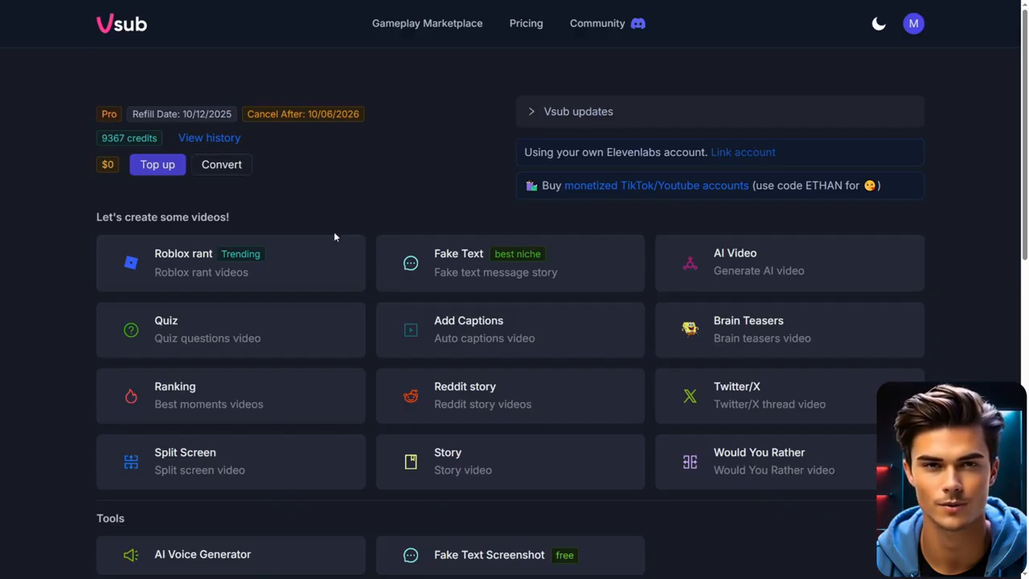
Step: In Vsub, open the Roblox rant creator's voice settings and browse the Elevenlabs voices available for a new voice without adding one
left_click(283, 271)
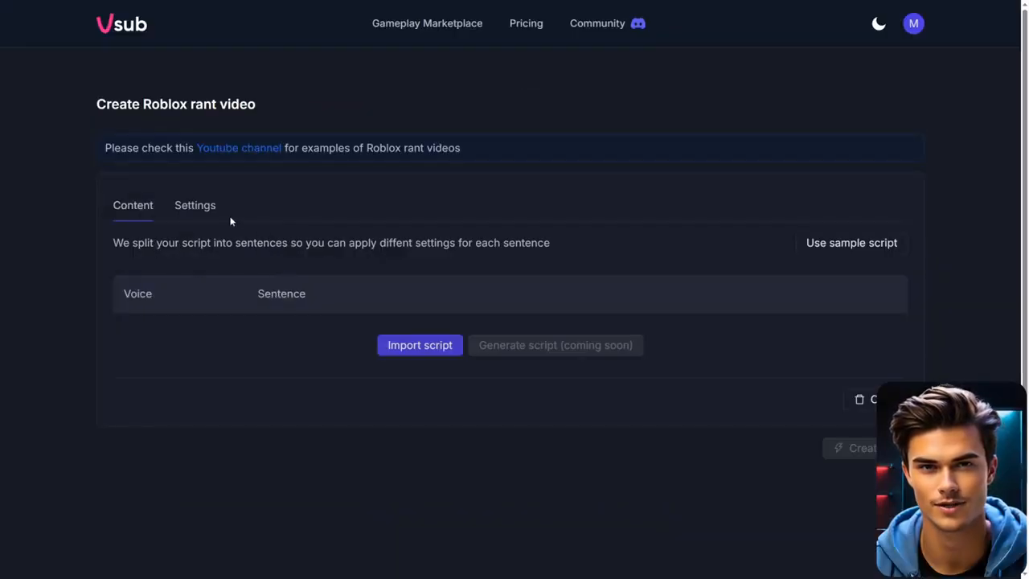
left_click(195, 210)
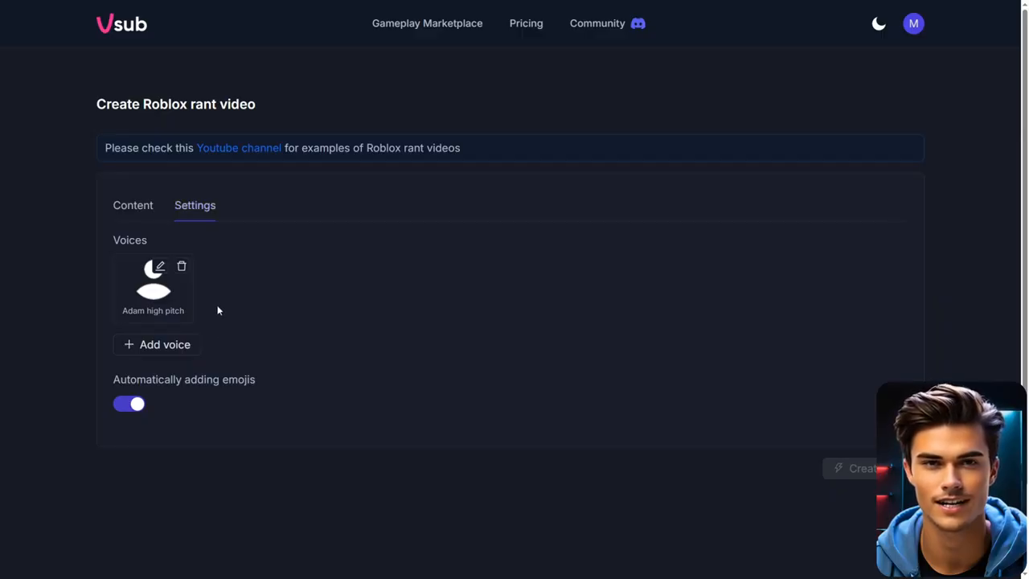
left_click(184, 345)
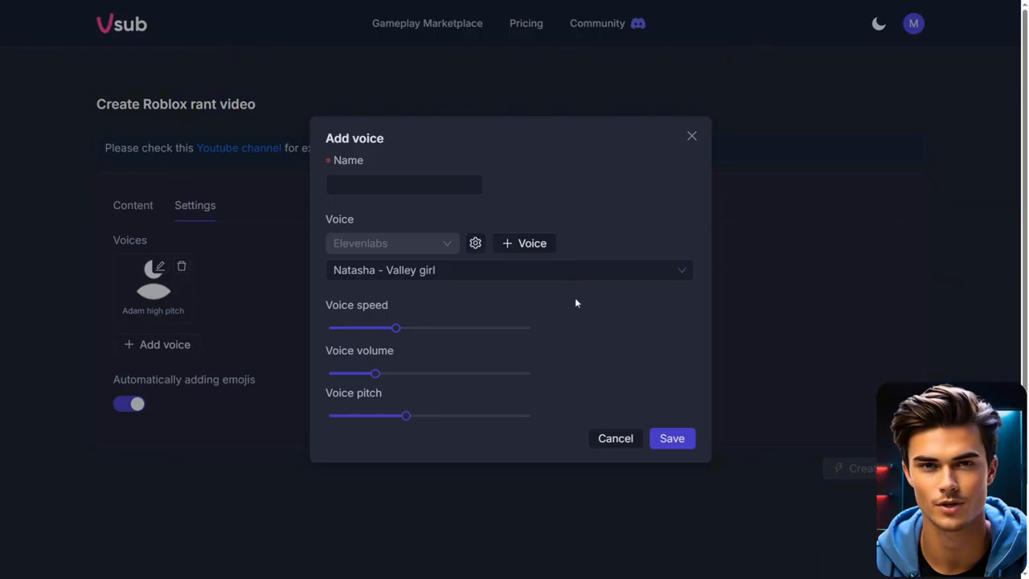
left_click(514, 271)
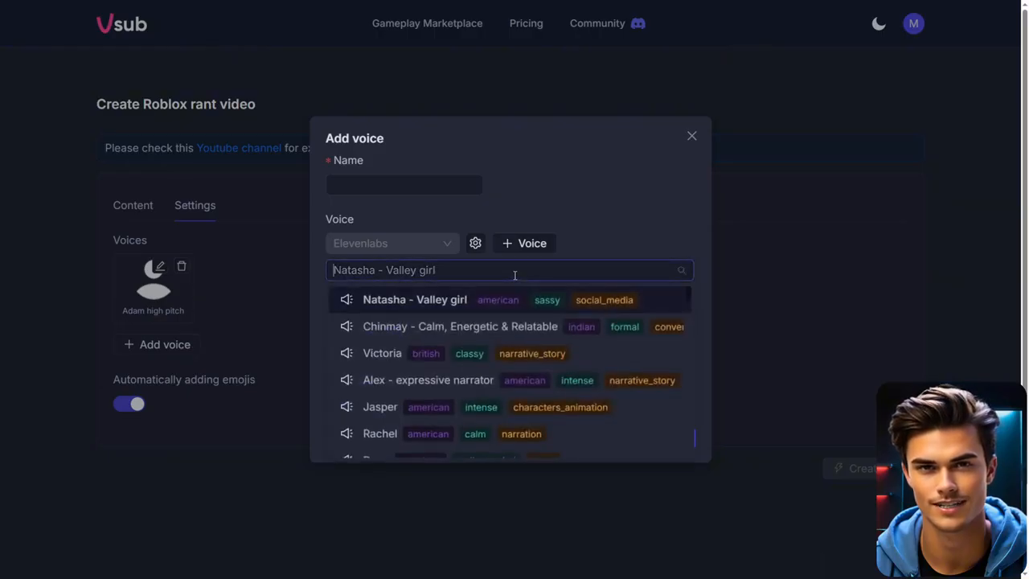
scroll(574, 326, "down", 3)
scroll(575, 354, "down", 3)
scroll(577, 359, "up", 8)
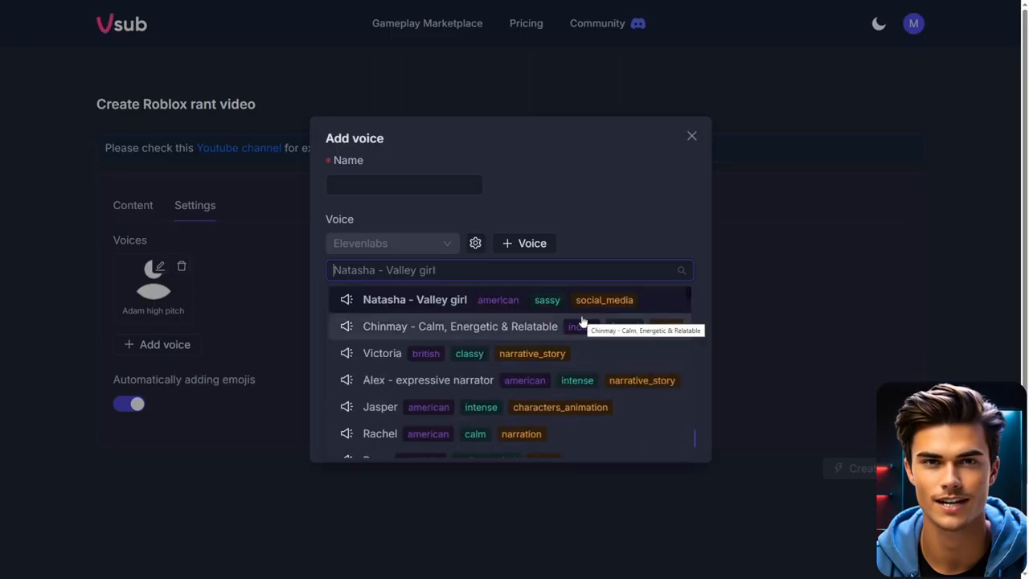
left_click(578, 249)
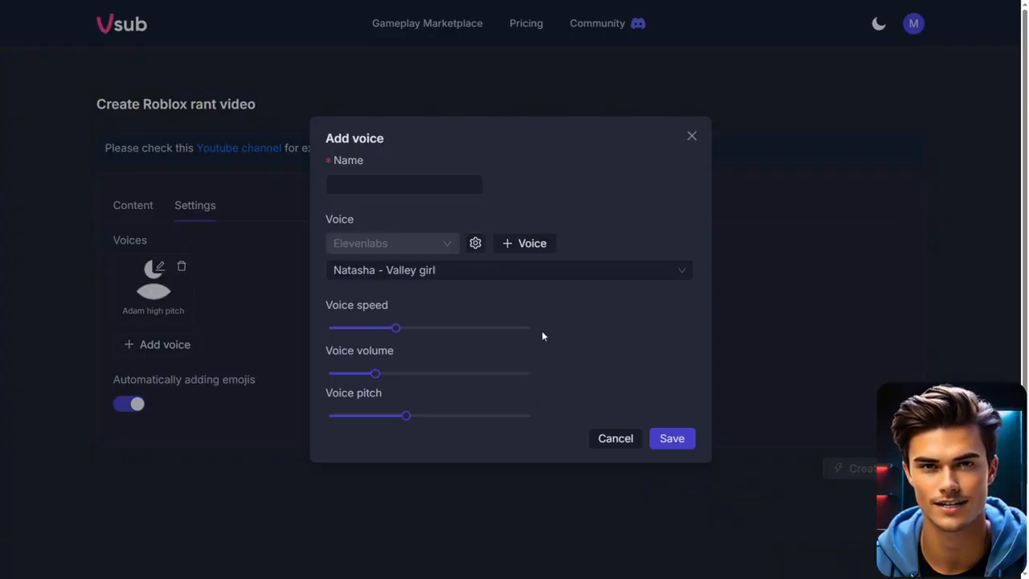
left_click(691, 136)
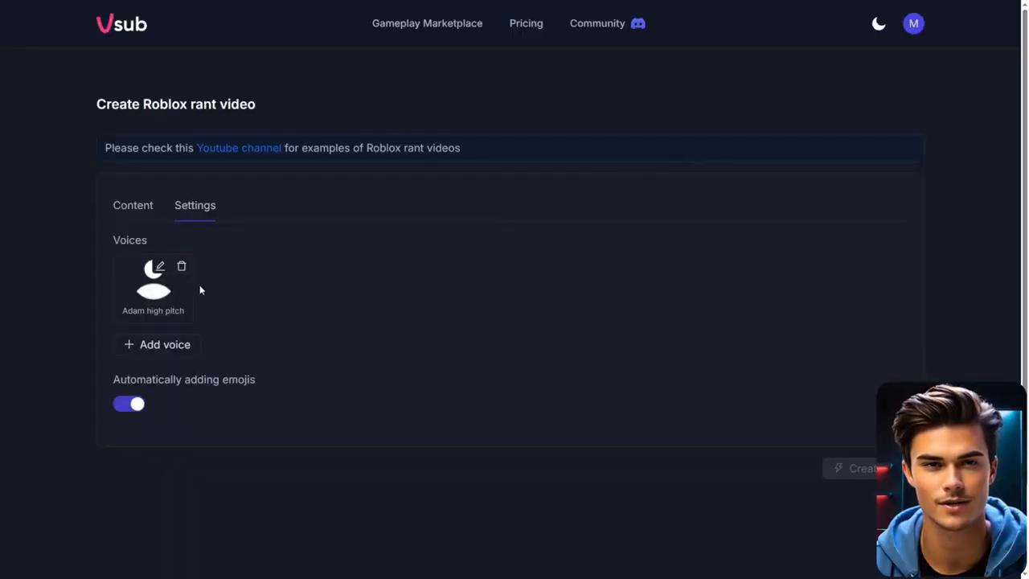
Step: Review the speed, volume and pitch settings of the Adam high pitch voice and return to the script content
left_click(159, 267)
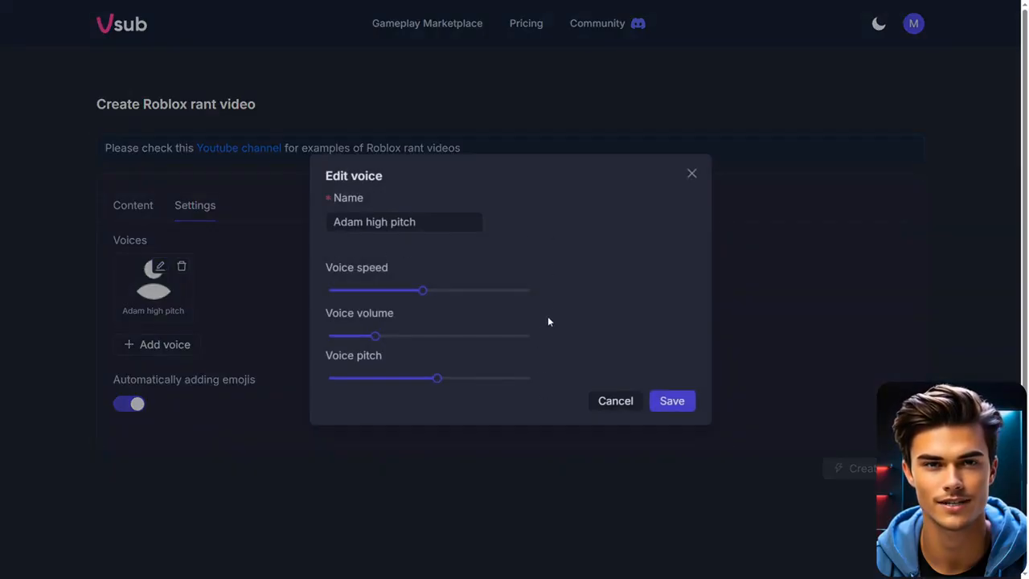
left_click(691, 172)
left_click(132, 206)
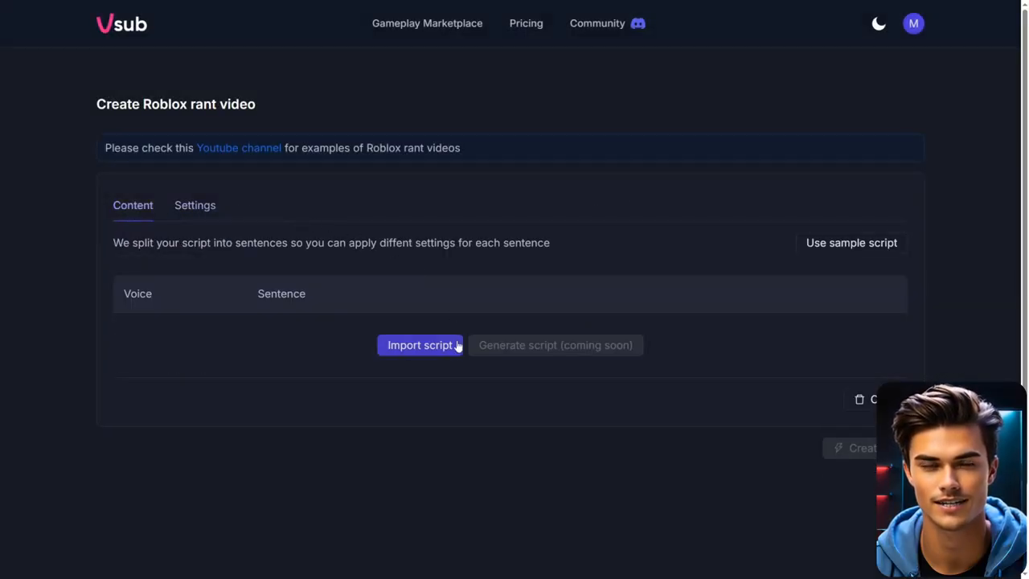
Step: Import the pasted crush message story as the script, using the Adam high pitch voice
left_click(419, 352)
left_click(403, 236)
key("ctrl+v")
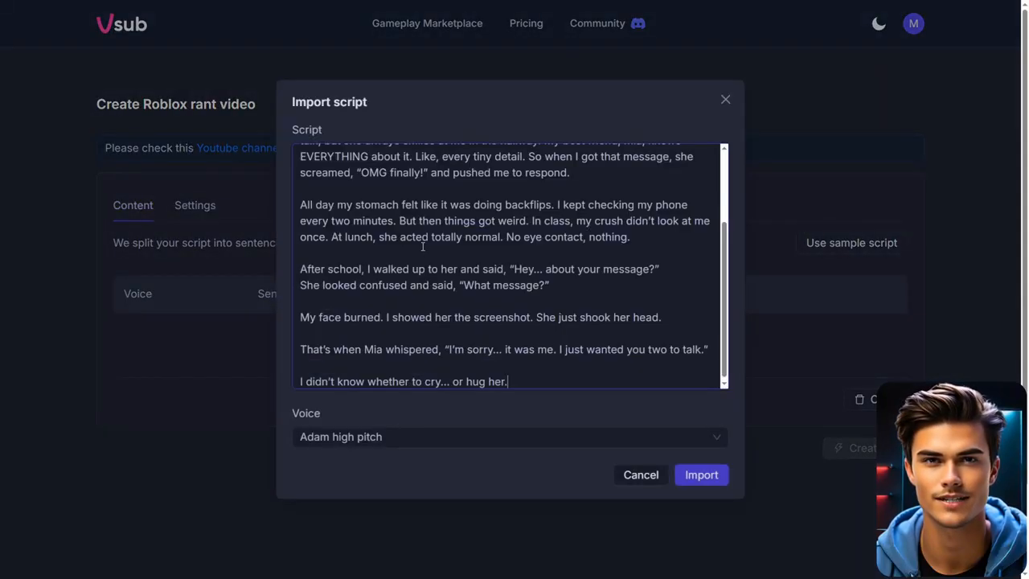
scroll(623, 283, "up", 3)
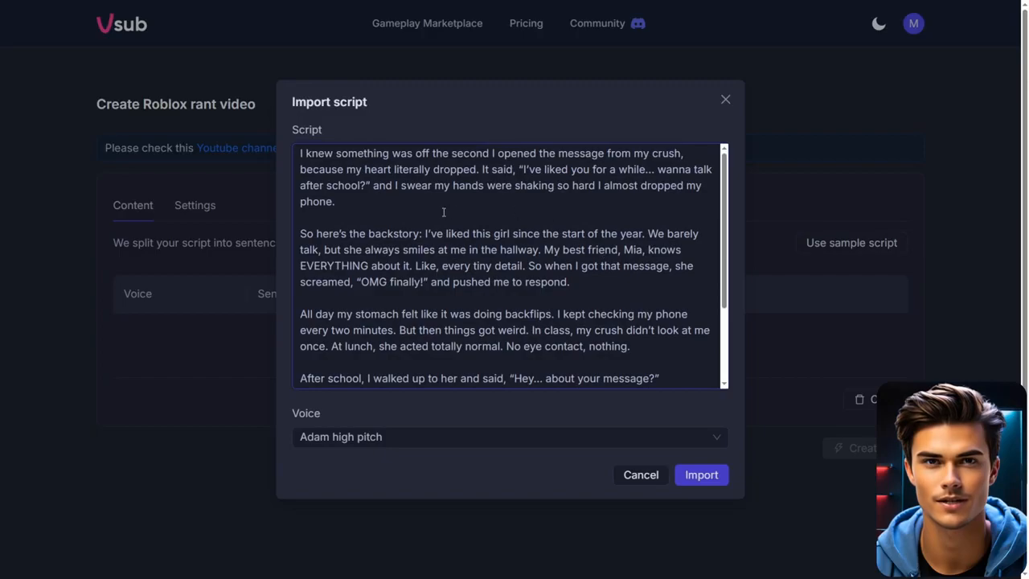
left_click(510, 437)
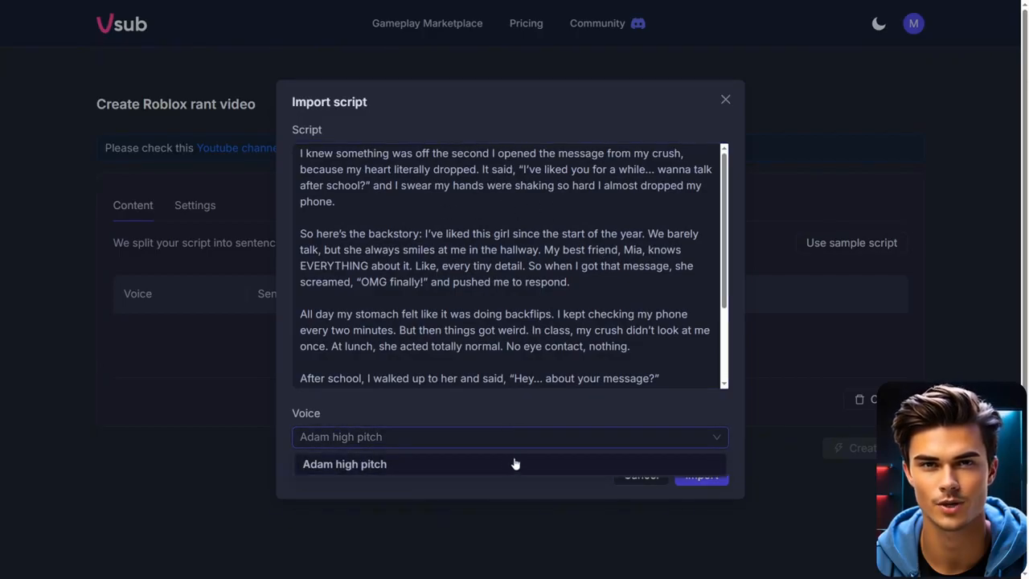
left_click(516, 415)
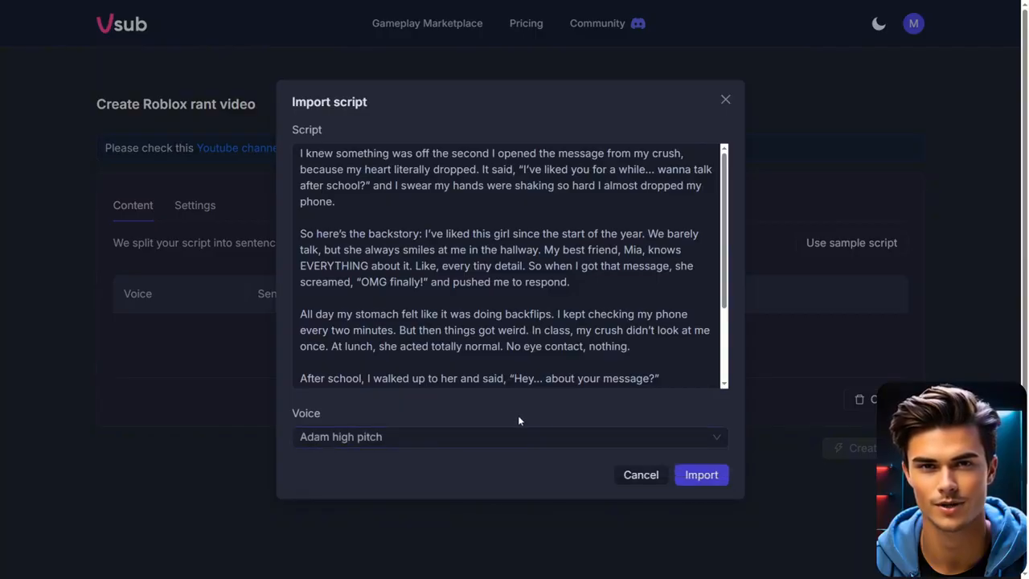
left_click(701, 475)
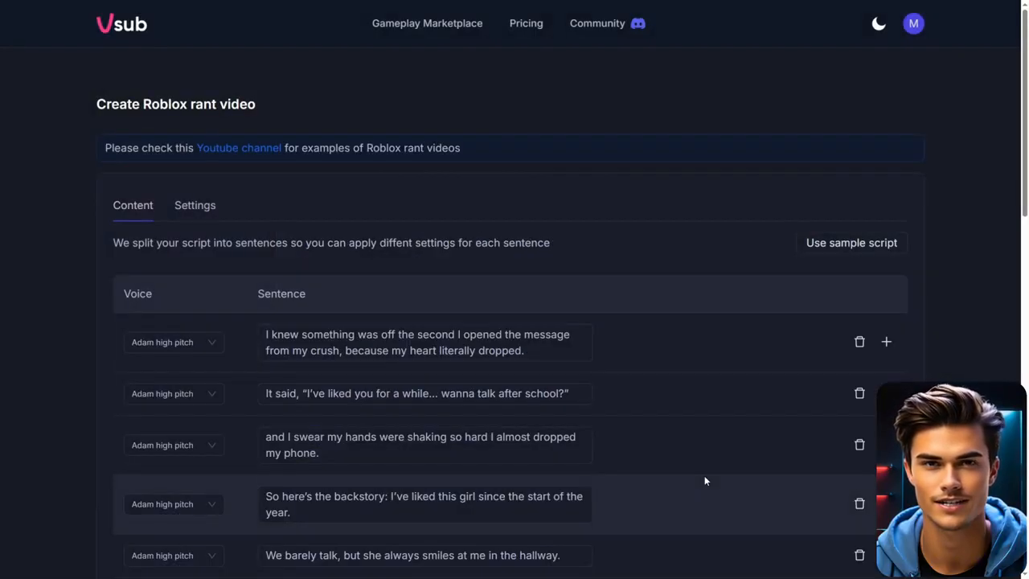
Step: Review how the imported script is split into separate sentences from the first line to the ending
scroll(643, 322, "down", 5)
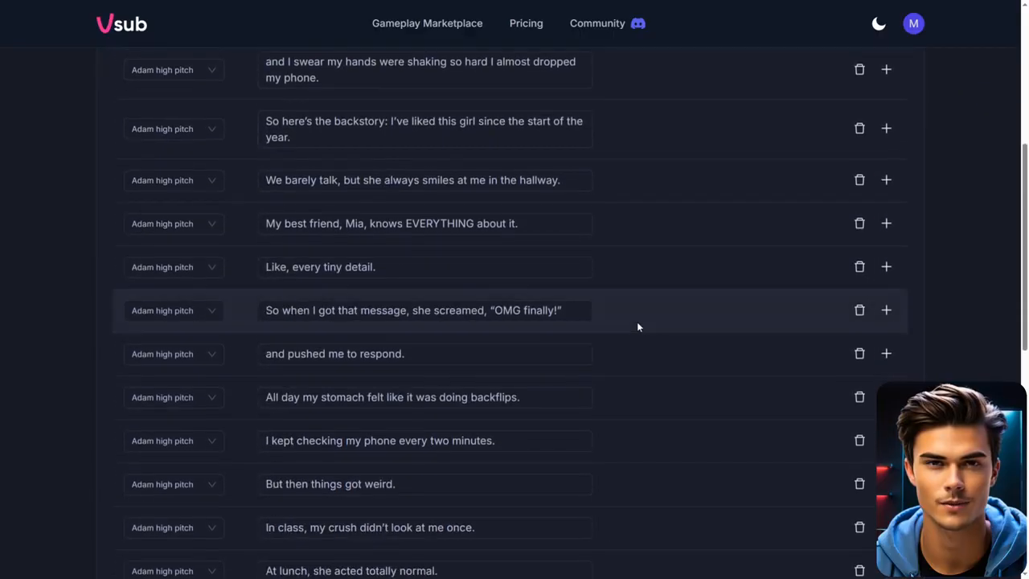
scroll(635, 303, "down", 3)
scroll(620, 328, "up", 4)
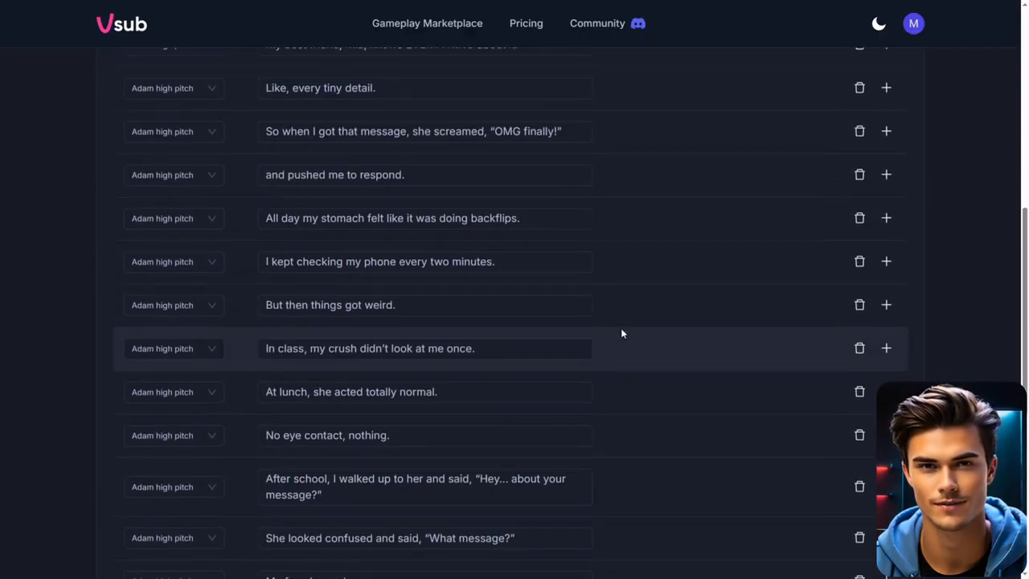
scroll(621, 328, "up", 2)
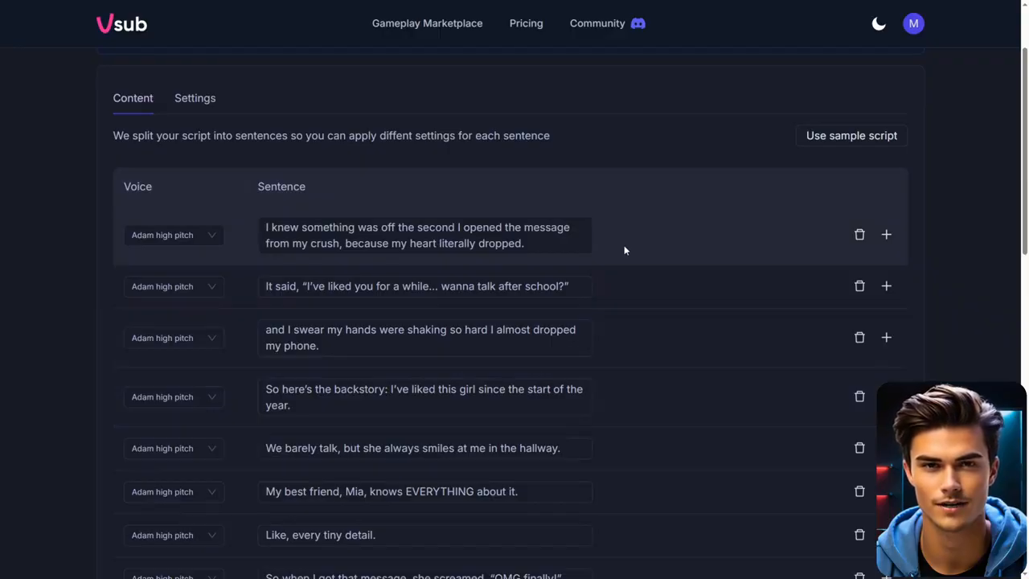
left_click(542, 243)
left_click_drag(543, 278, 422, 279)
scroll(526, 322, "down", 1)
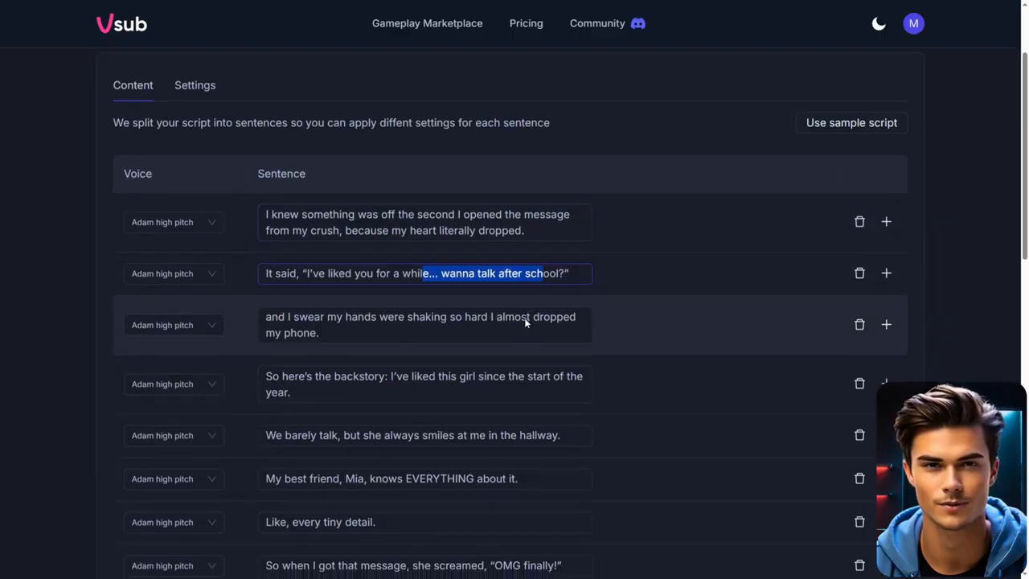
scroll(563, 315, "down", 3)
left_click(627, 315)
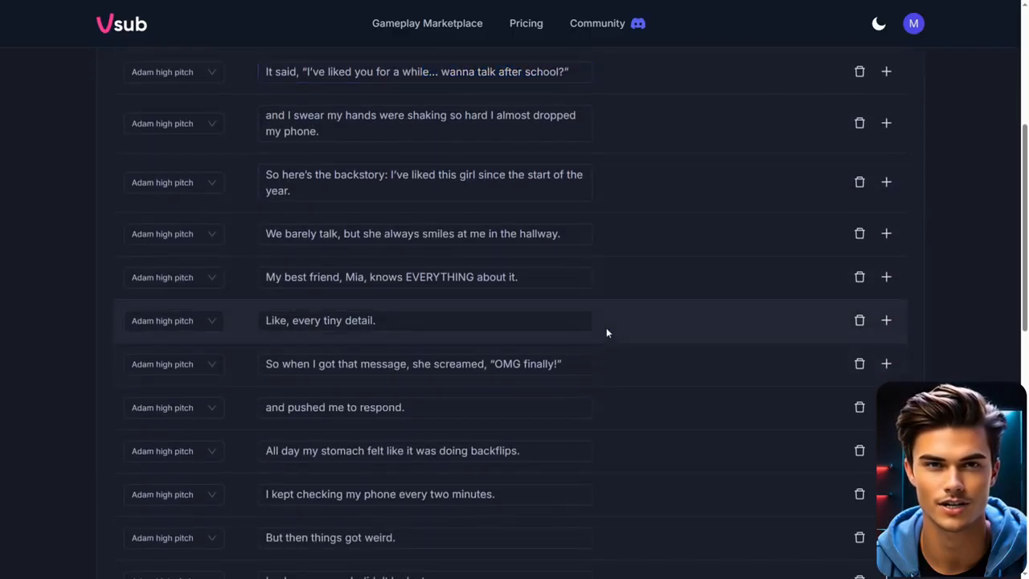
scroll(611, 321, "up", 4)
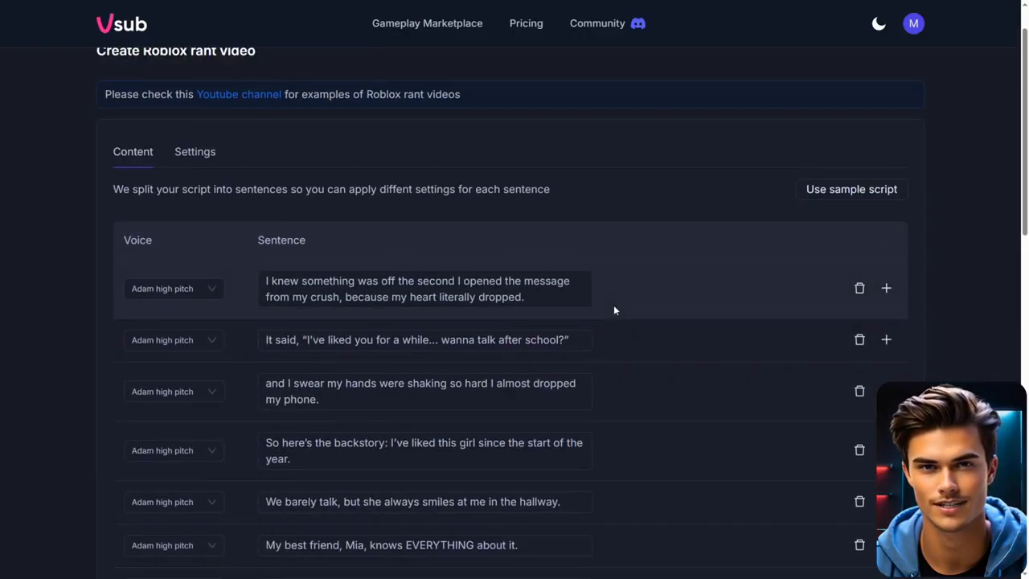
Step: Check the voices available for the first sentence, keep Adam high pitch and look over the following rows
left_click(207, 294)
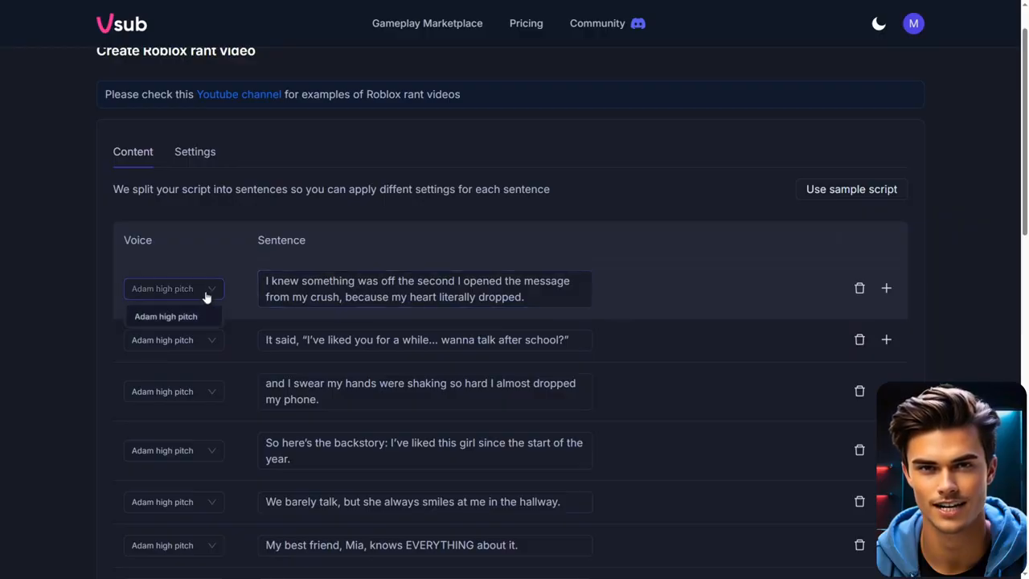
left_click(166, 316)
scroll(229, 302, "down", 3)
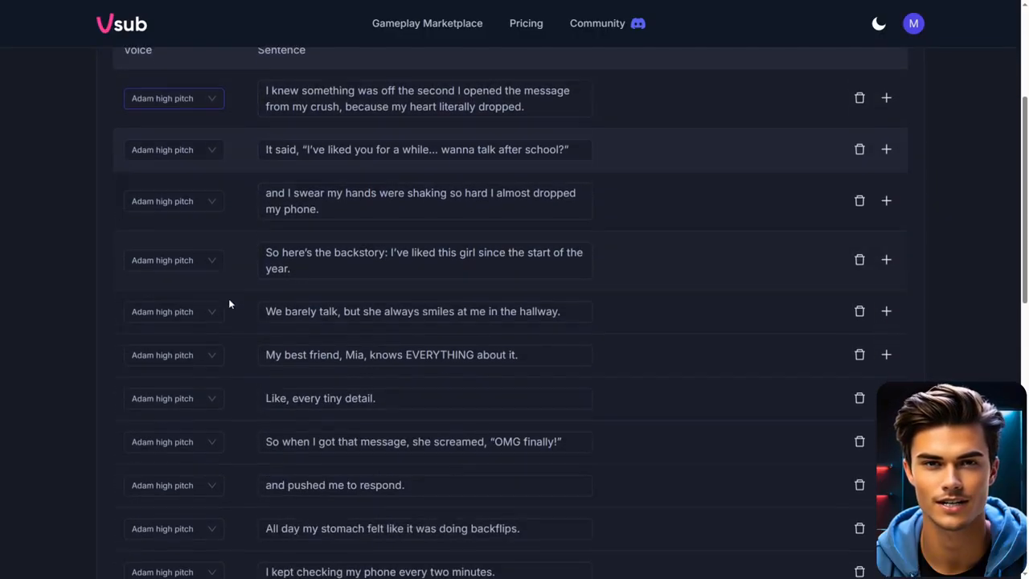
scroll(233, 305, "up", 3)
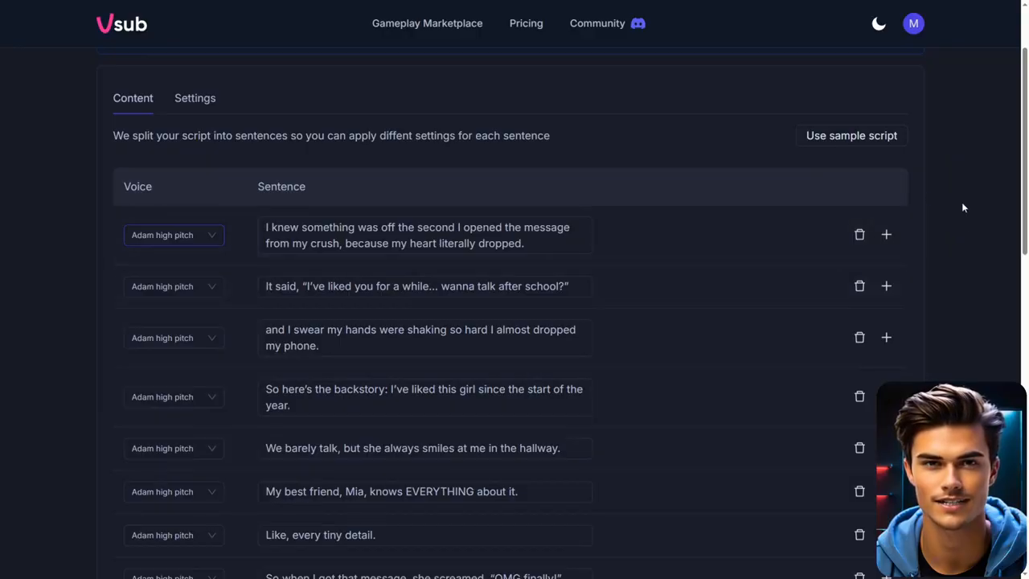
Step: Create the Roblox rant video from the script and look through its word-by-word content with emojis
scroll(950, 247, "down", 10)
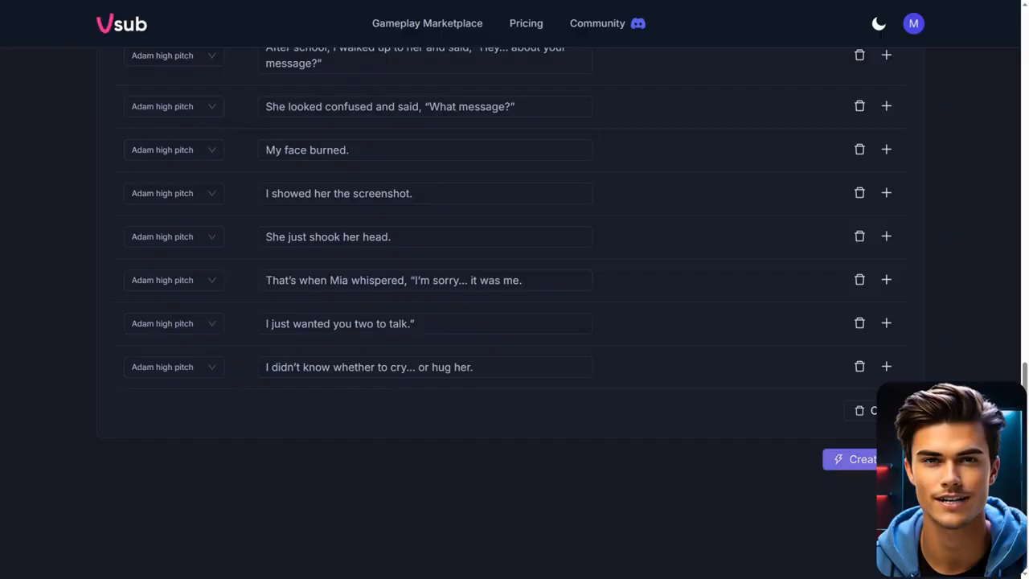
left_click(859, 459)
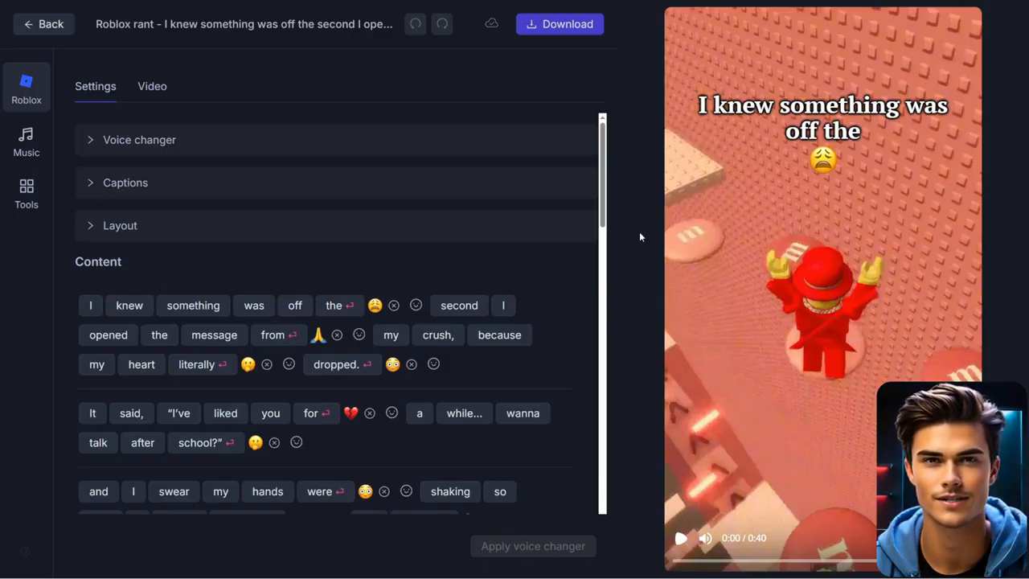
left_click_drag(603, 198, 606, 310)
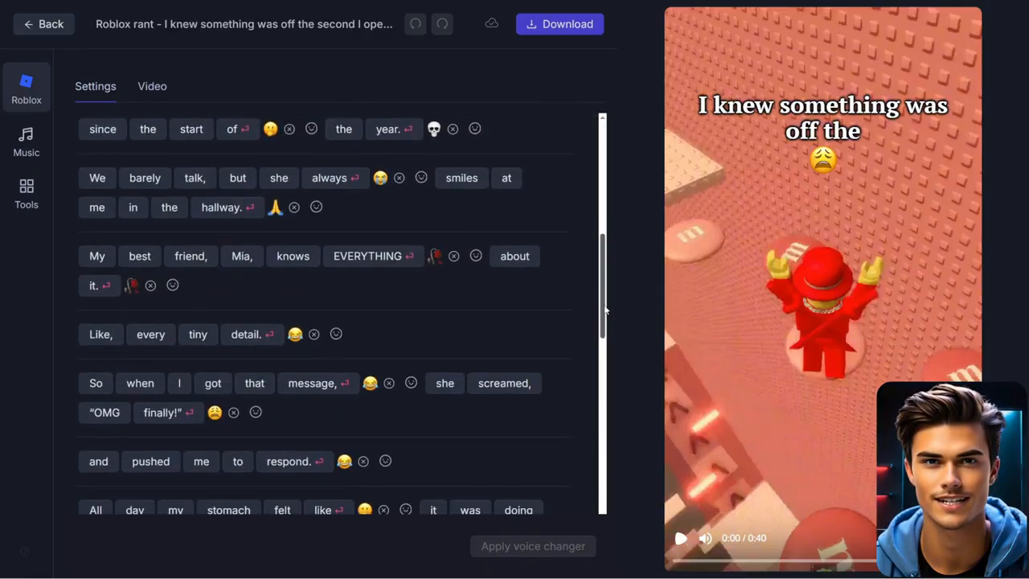
scroll(606, 310, "up", 5)
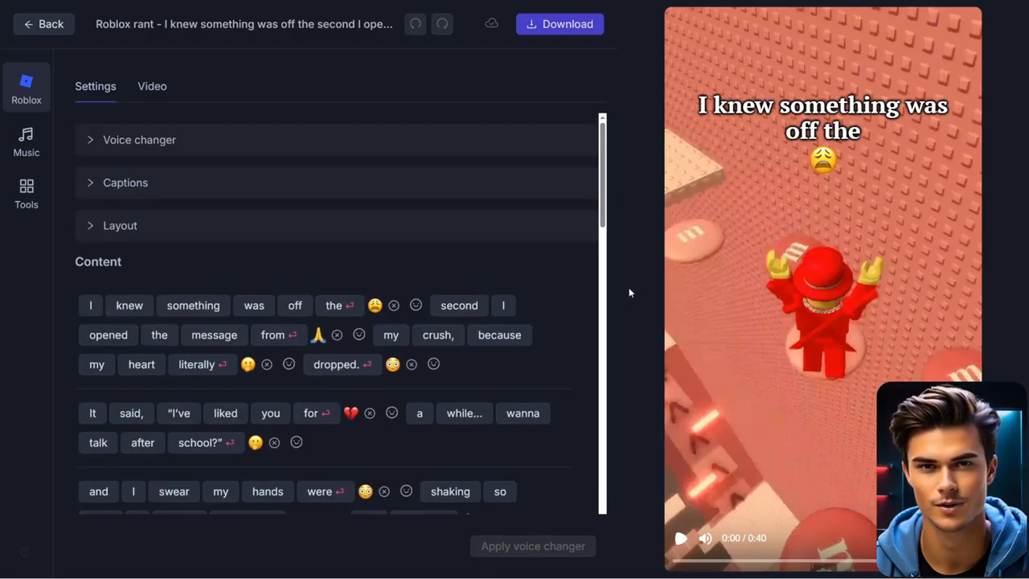
Step: Add another voice changer to the video and lower its pitch to the level of the Low pitch preset
left_click(292, 143)
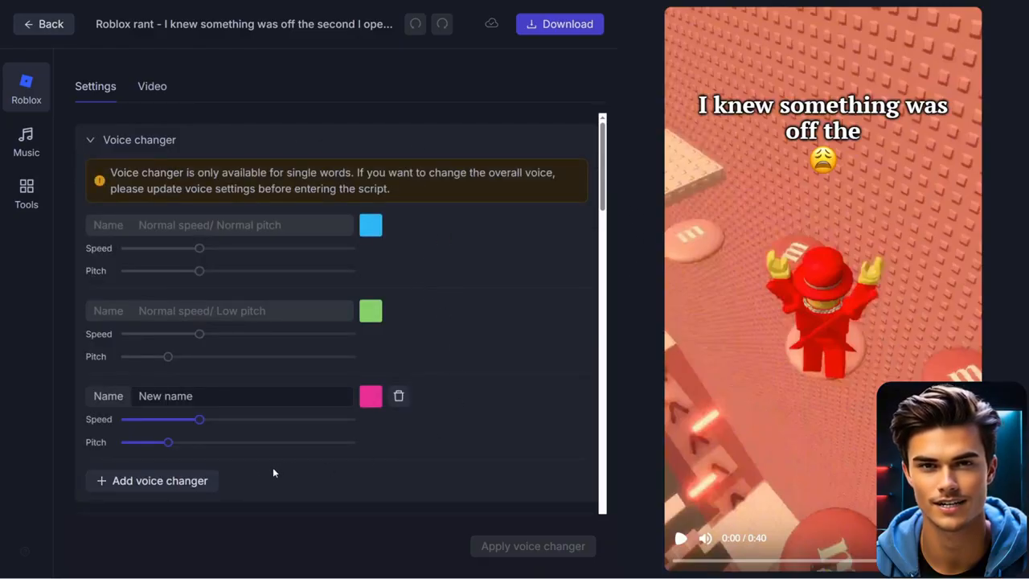
left_click(188, 482)
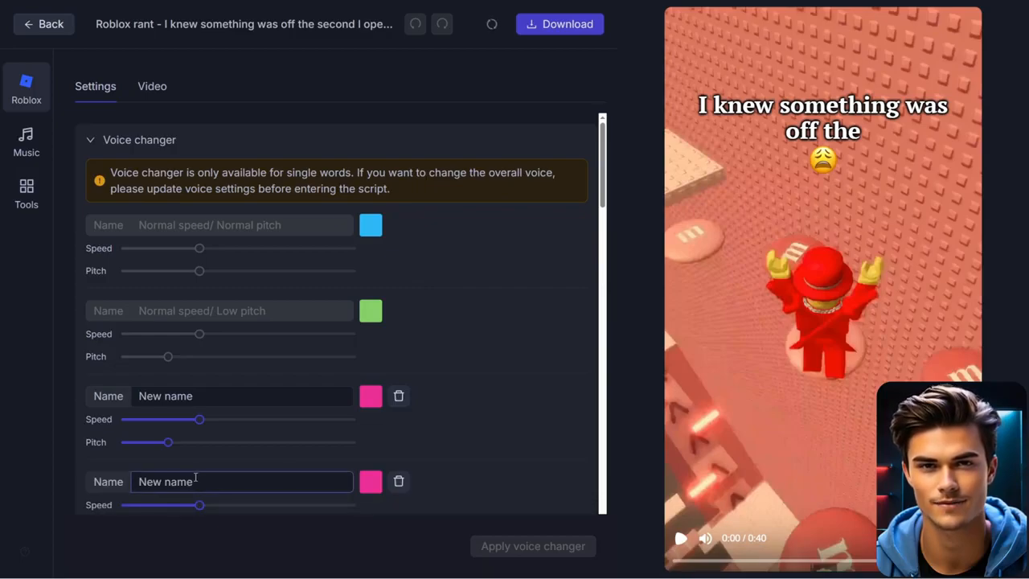
scroll(320, 415, "down", 2)
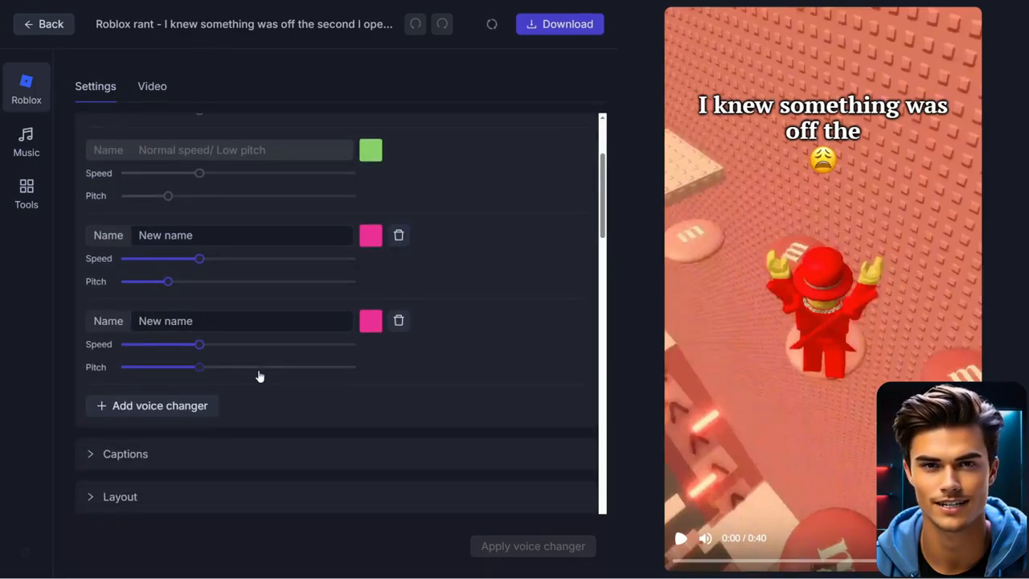
mouse_move(202, 350)
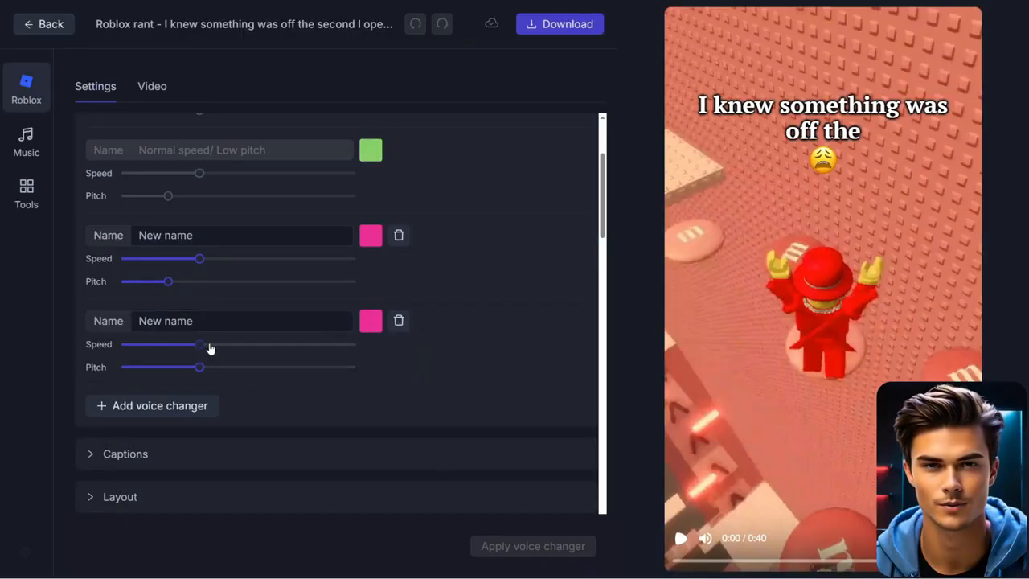
mouse_move(199, 375)
left_click_drag(198, 373, 168, 372)
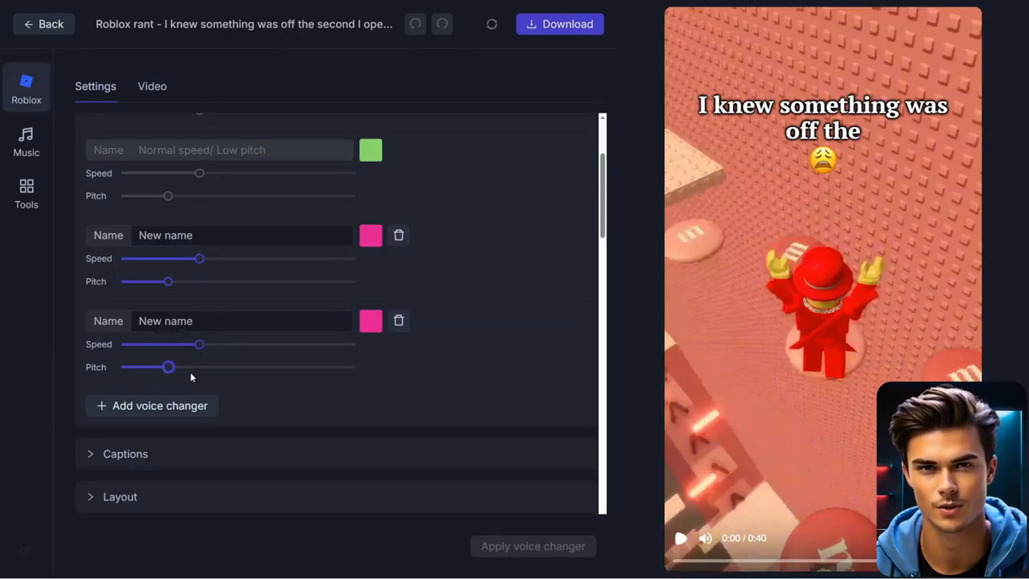
Step: Name the new voice changer Deep and collapse the voice changer settings
left_click(209, 321)
key("ctrl+a")
type("Deep")
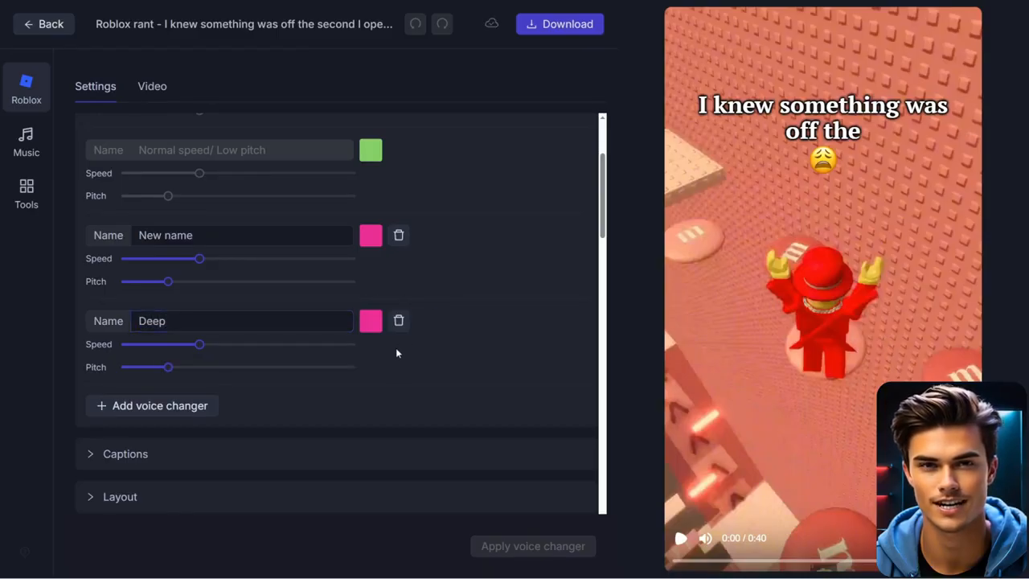
scroll(396, 352, "up", 3)
left_click(321, 143)
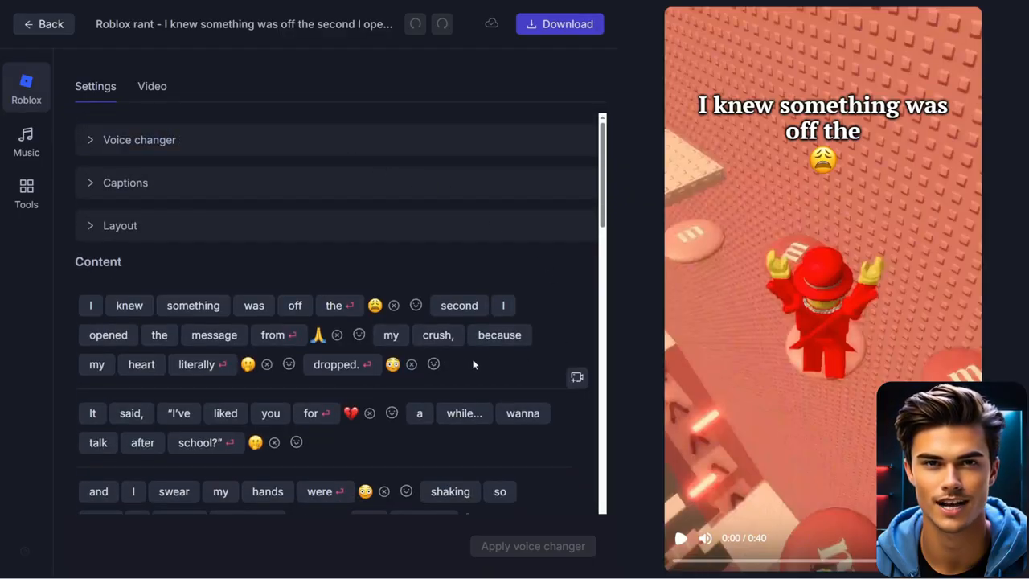
Step: Apply the Deep voice changer to the word "literally" in the first sentence
left_click(205, 366)
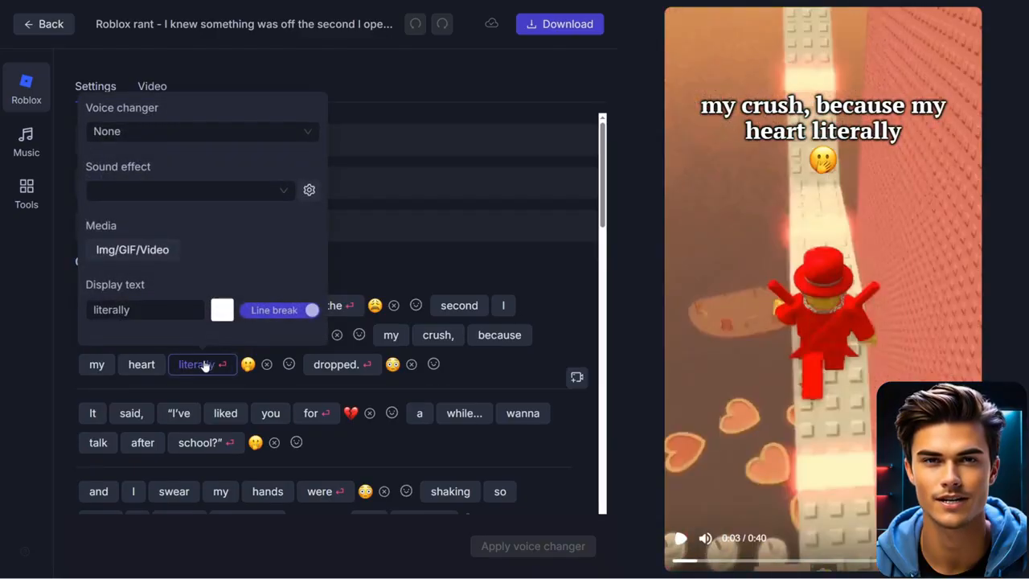
left_click(219, 132)
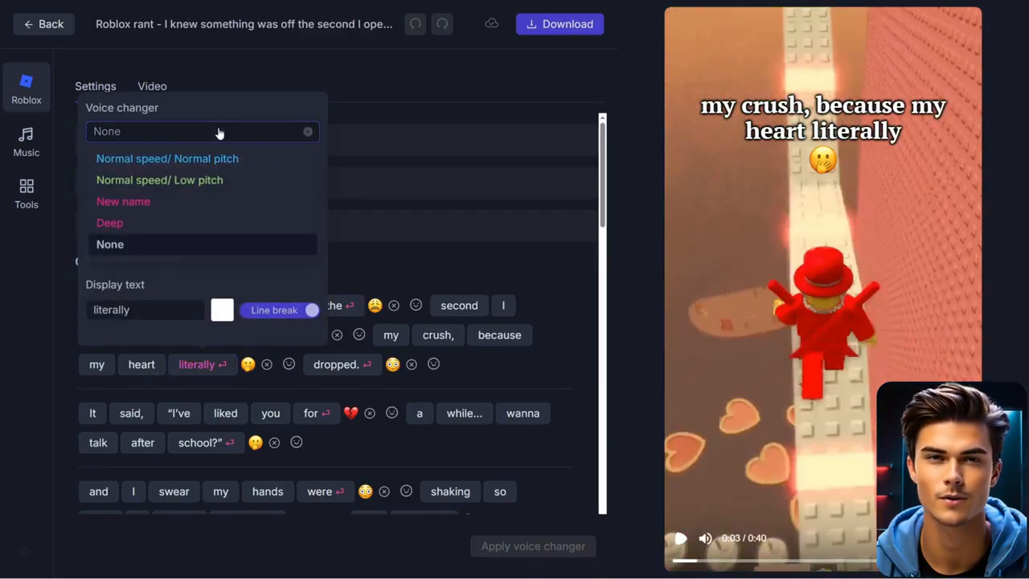
left_click(202, 223)
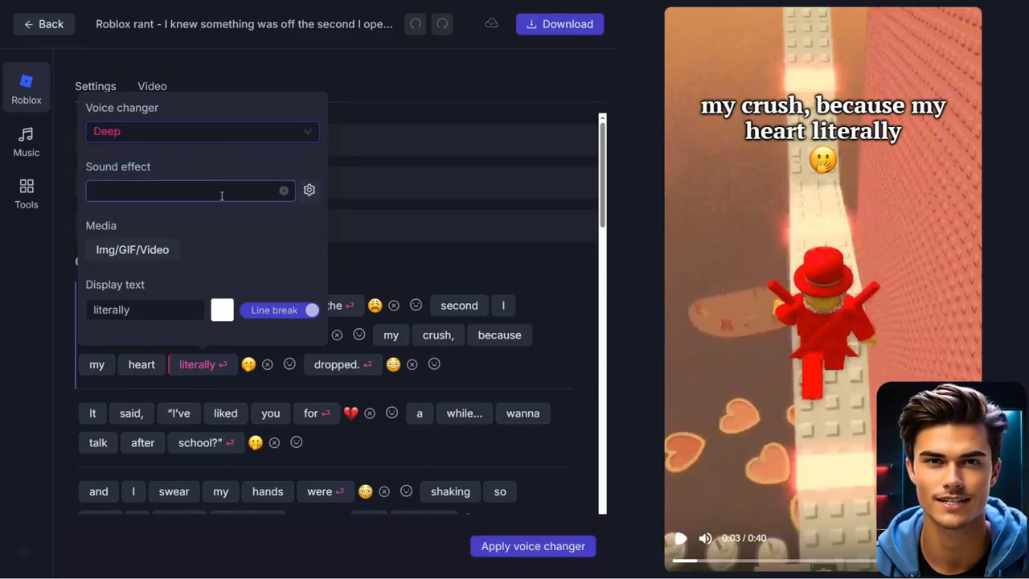
Step: Give the word "literally" the Vine boom sound effect and lower its volume to about three quarters
left_click(219, 193)
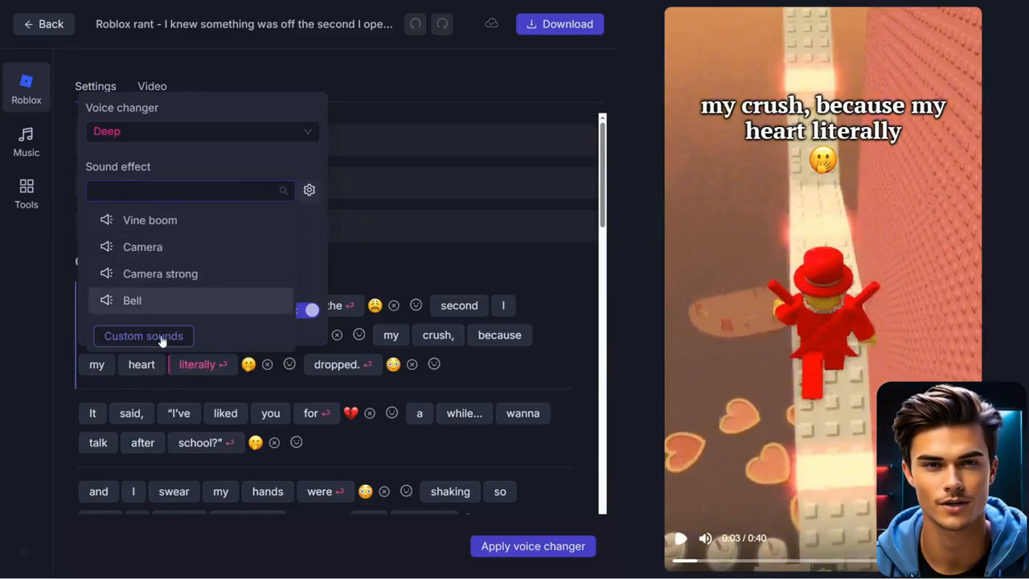
left_click(201, 221)
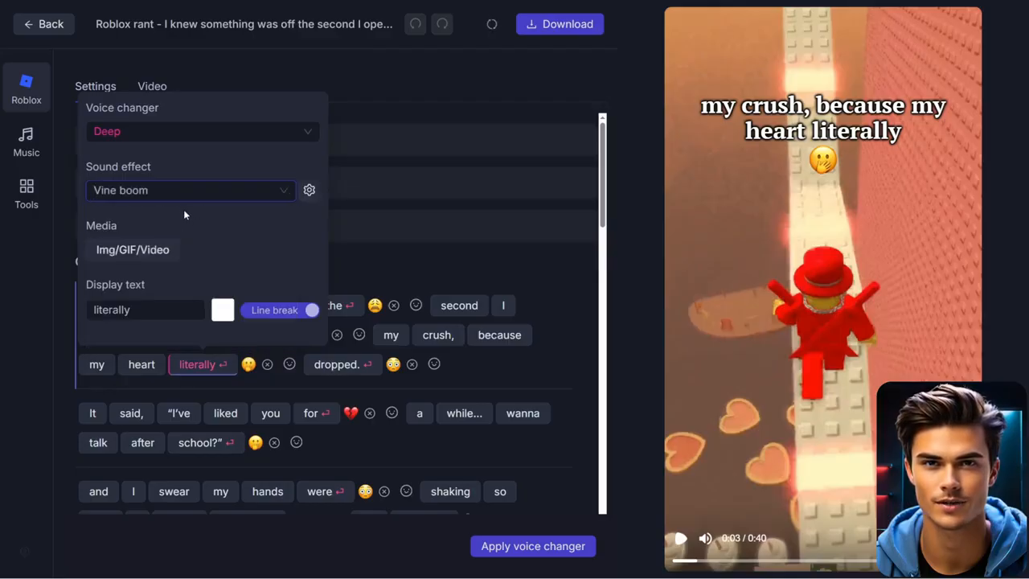
left_click(309, 191)
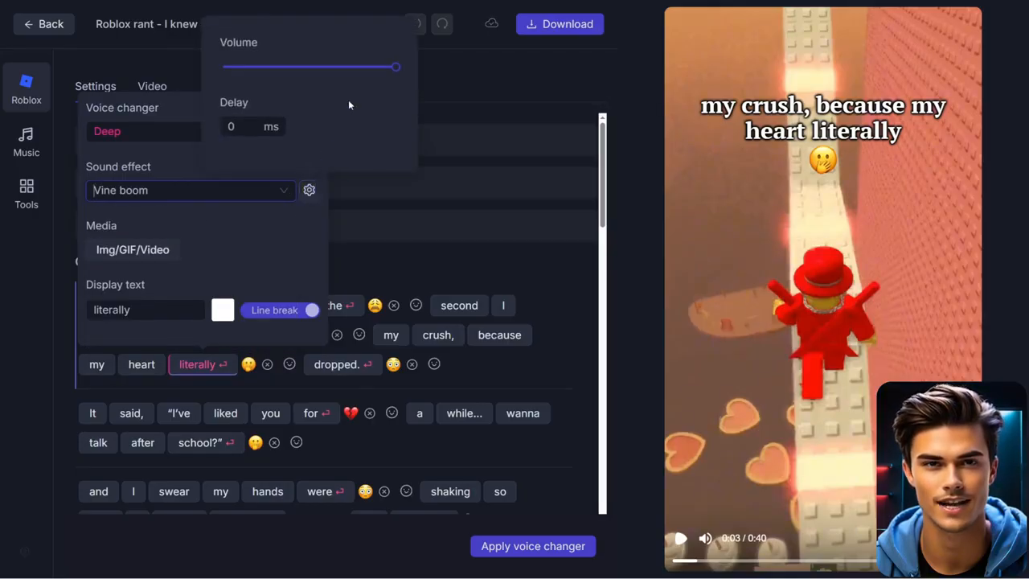
left_click_drag(377, 72, 353, 72)
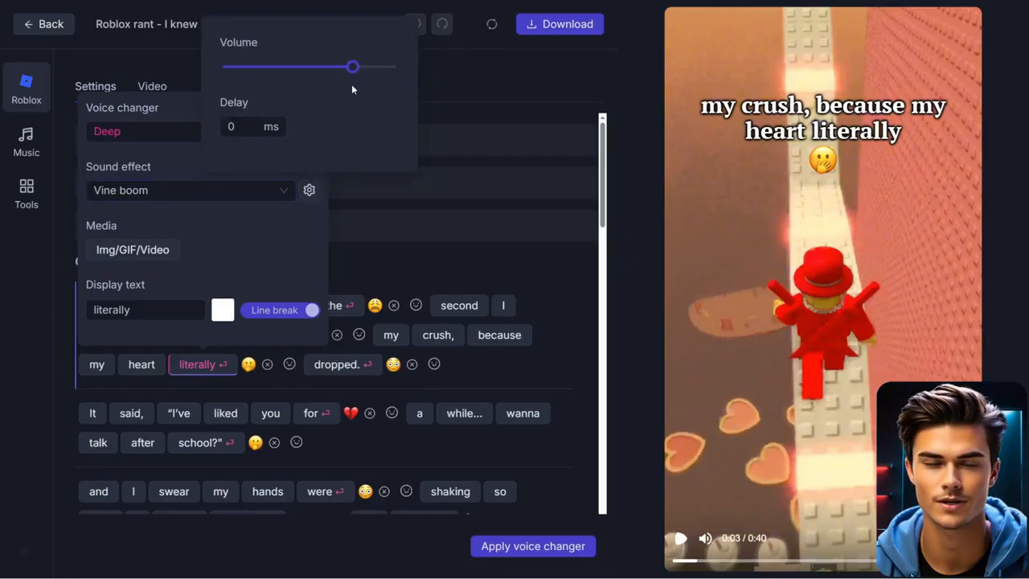
left_click(235, 224)
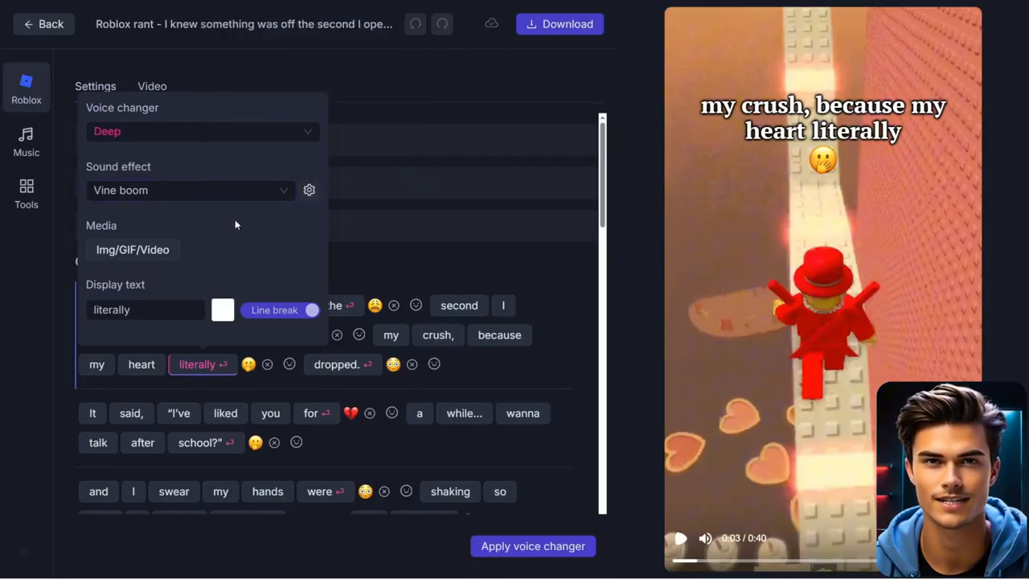
Step: Attach the image 344ab57d3ba68eb68236588ffadf18d9.jpg to the word "literally" in the first sentence and close the word's settings
left_click(129, 250)
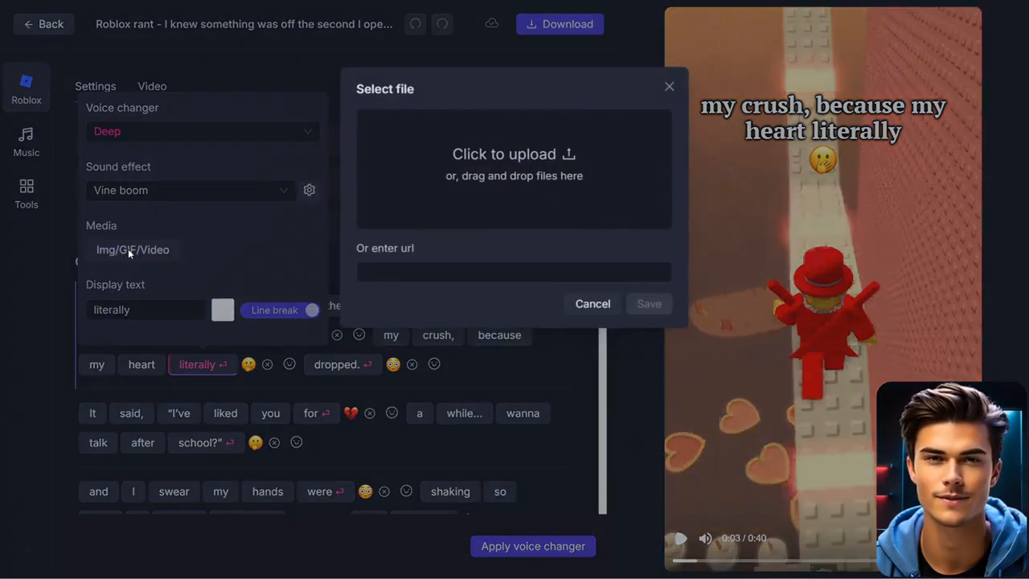
left_click(508, 172)
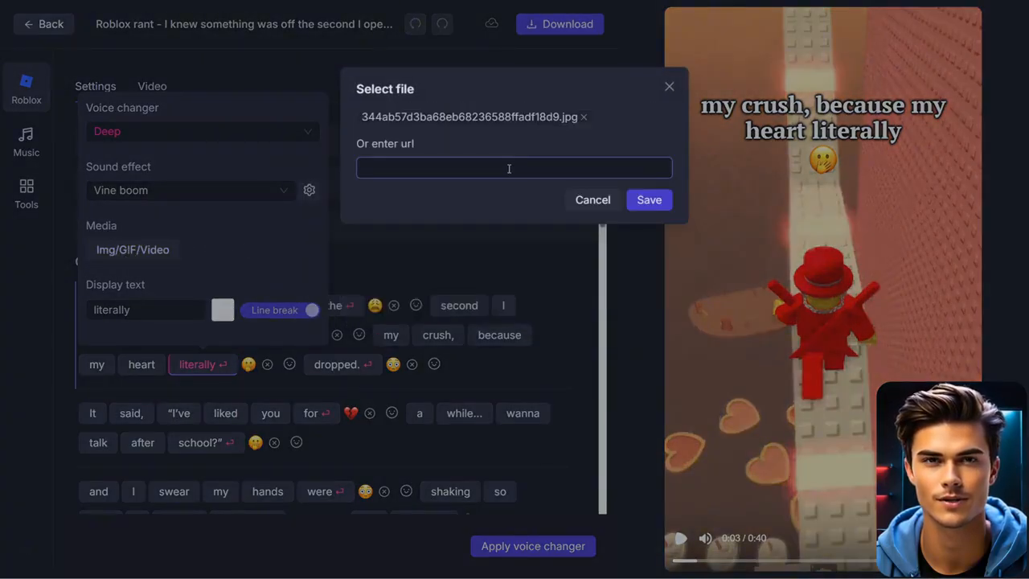
left_click(648, 200)
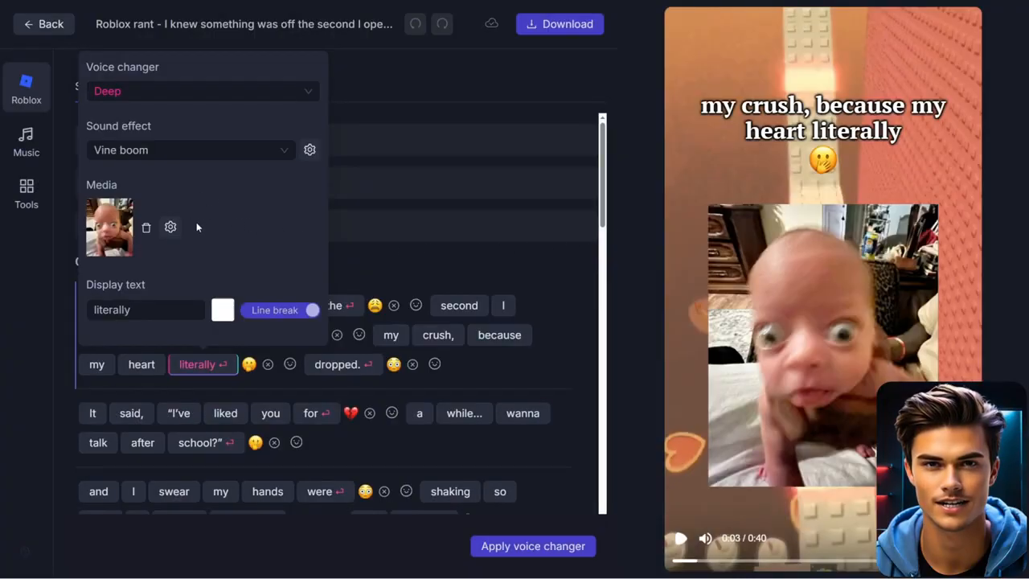
left_click(491, 373)
Step: Process the video's voice changer and play back the first sentence
left_click(533, 546)
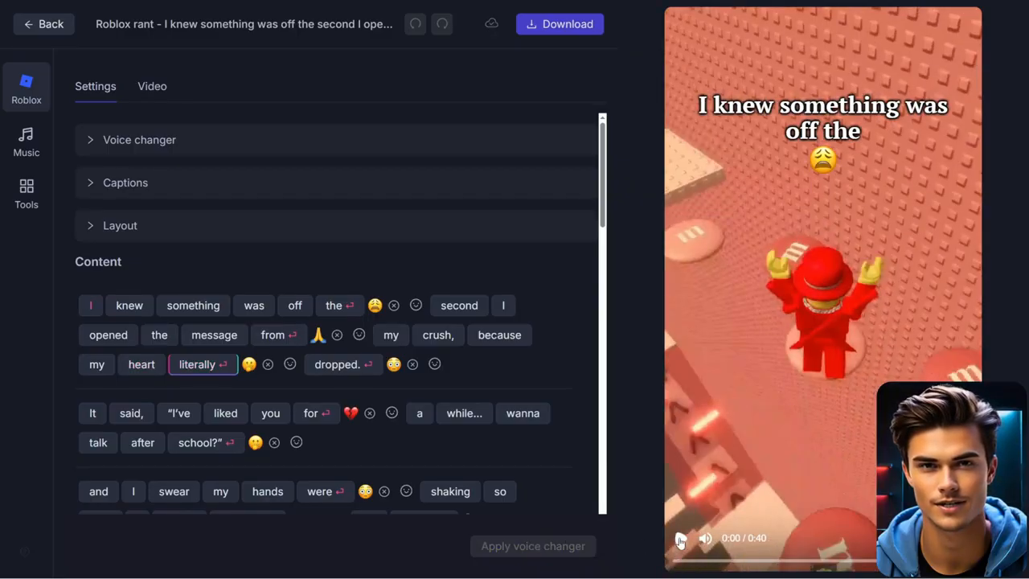
left_click(680, 540)
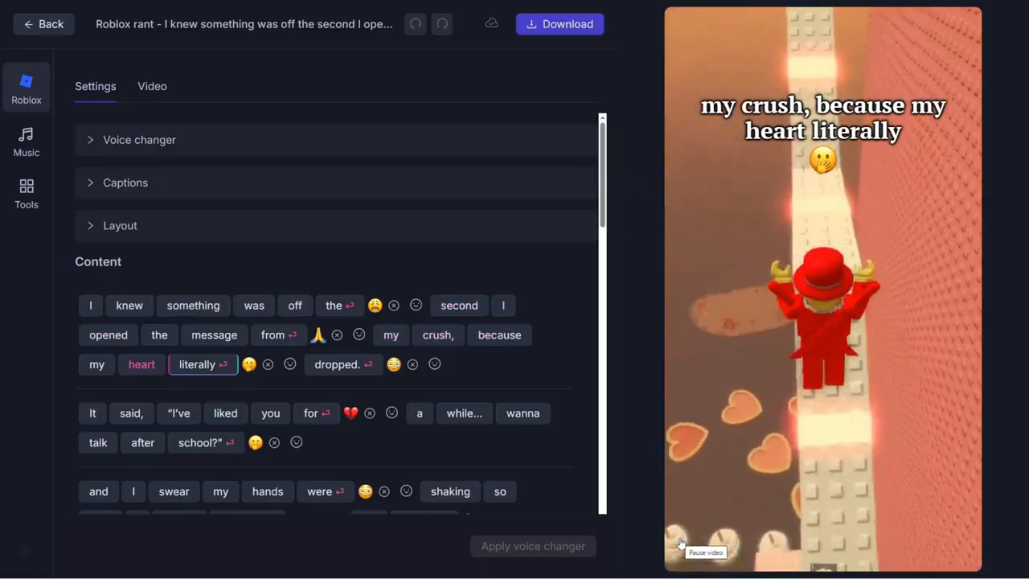
left_click(680, 540)
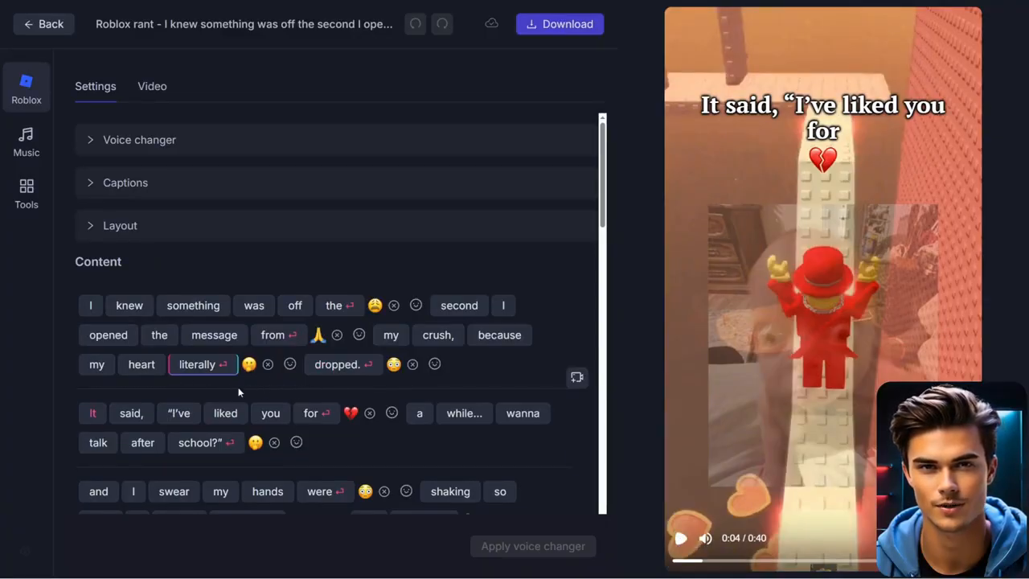
Step: Apply the Deep voice changer to the word "dropped." and play back the first sentence
left_click(338, 367)
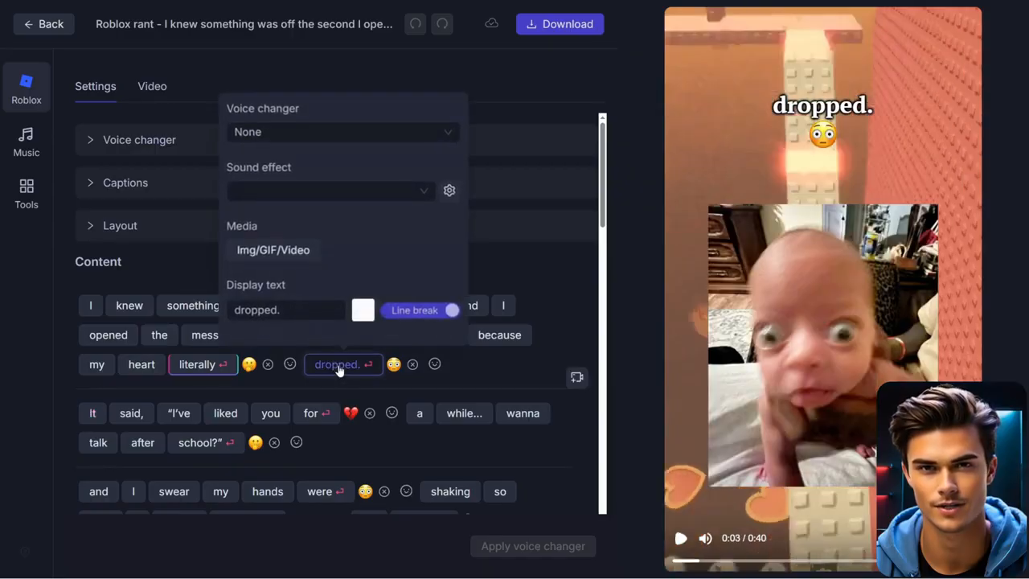
left_click(333, 131)
left_click(327, 221)
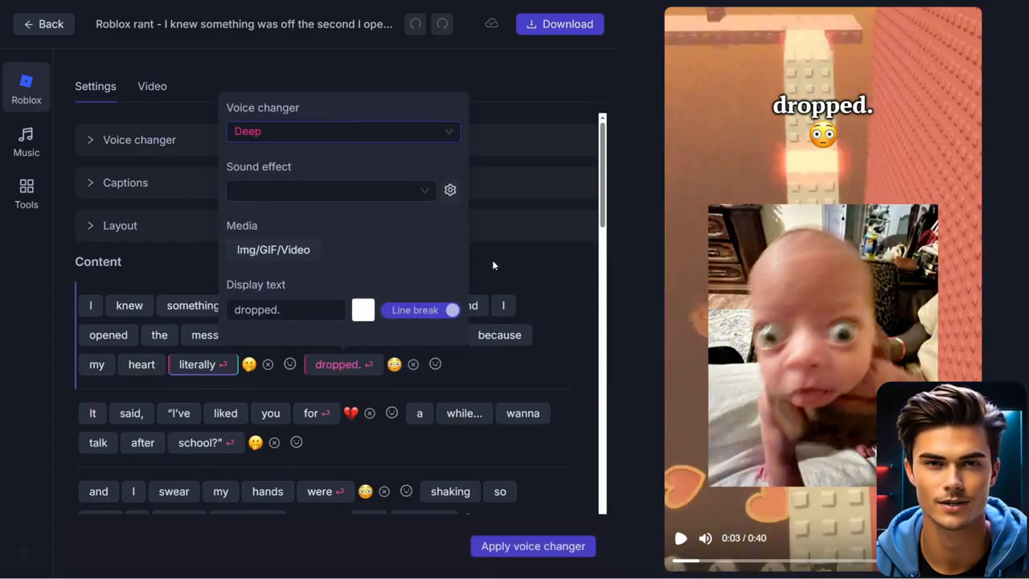
left_click(548, 546)
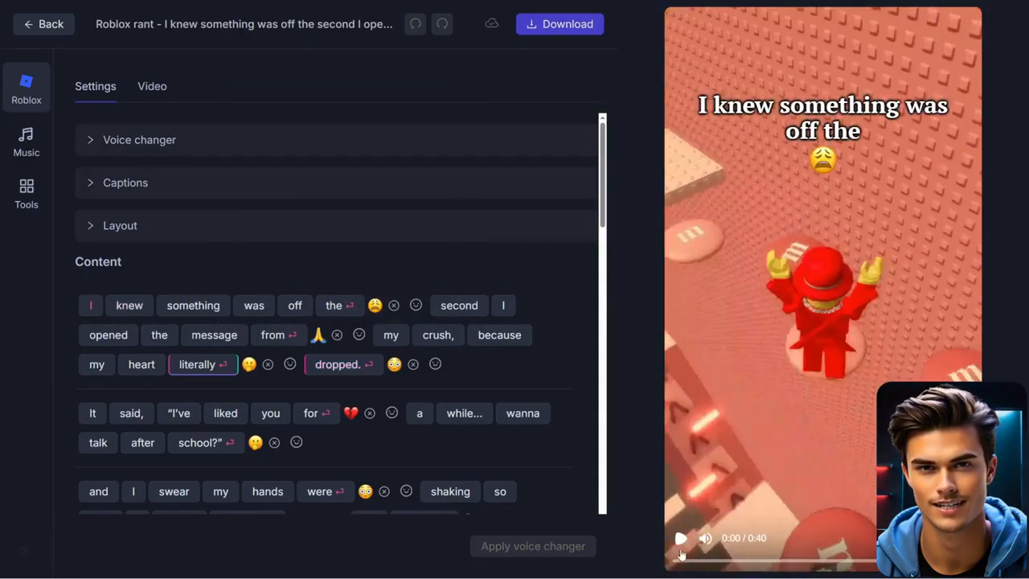
left_click(680, 538)
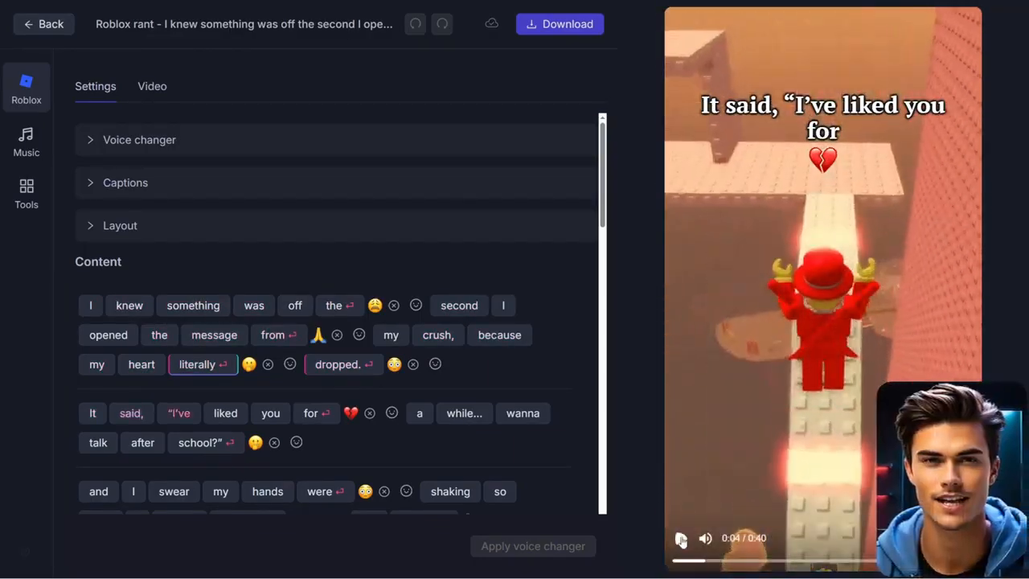
left_click(680, 538)
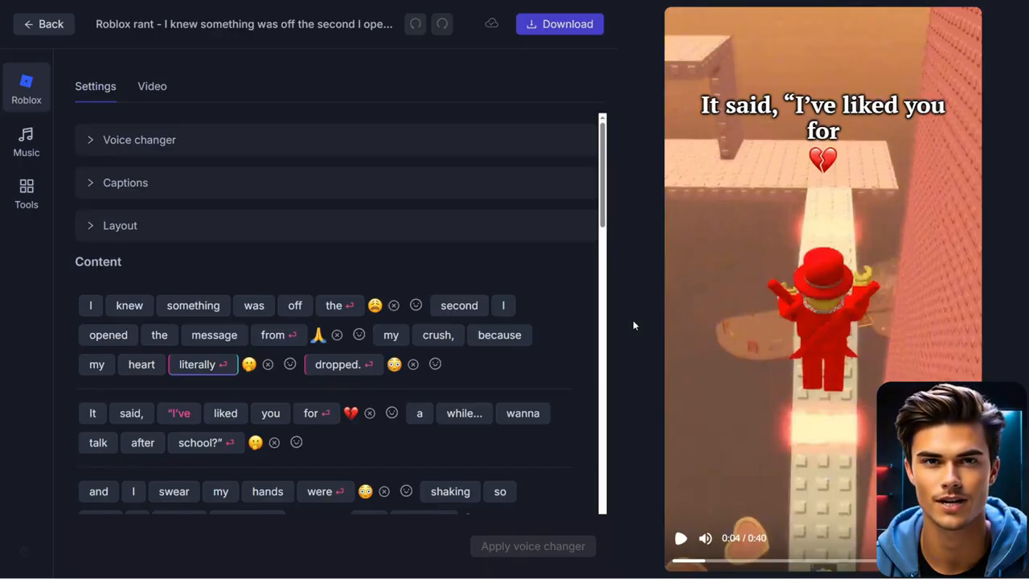
Step: Look through the sentences of the script and the effects on their words
scroll(559, 331, "down", 5)
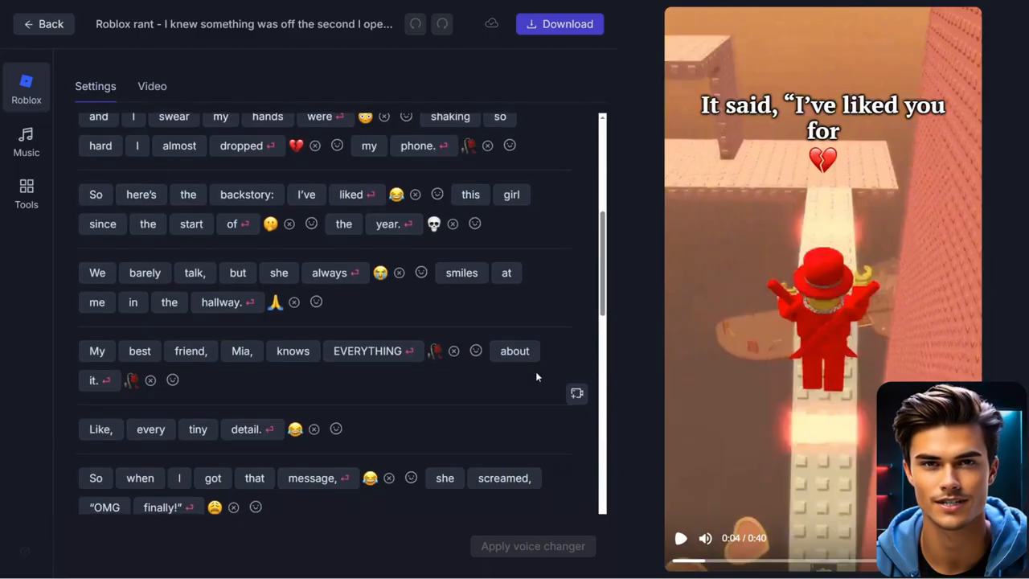
scroll(537, 376, "up", 5)
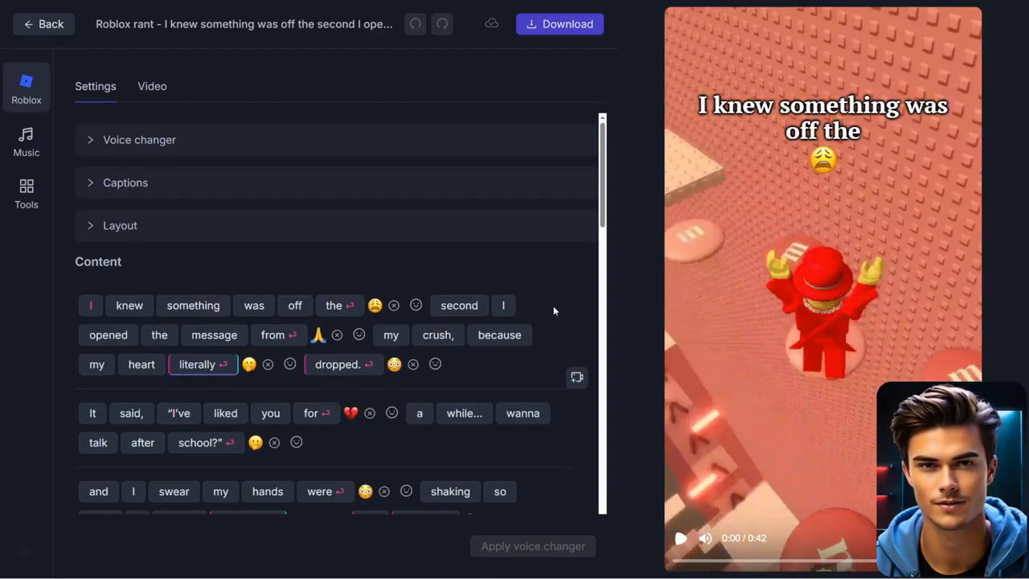
scroll(553, 305, "down", 5)
scroll(551, 321, "down", 4)
scroll(543, 332, "up", 10)
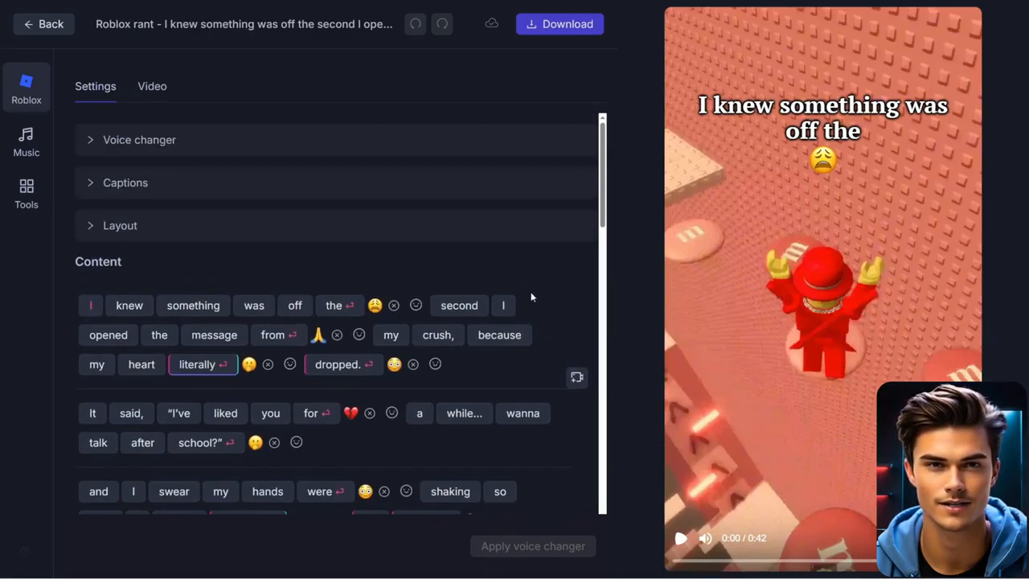
Step: Move the preview to the word "dropped." and try adjusting the top padding of the media in the layout settings
left_click(228, 229)
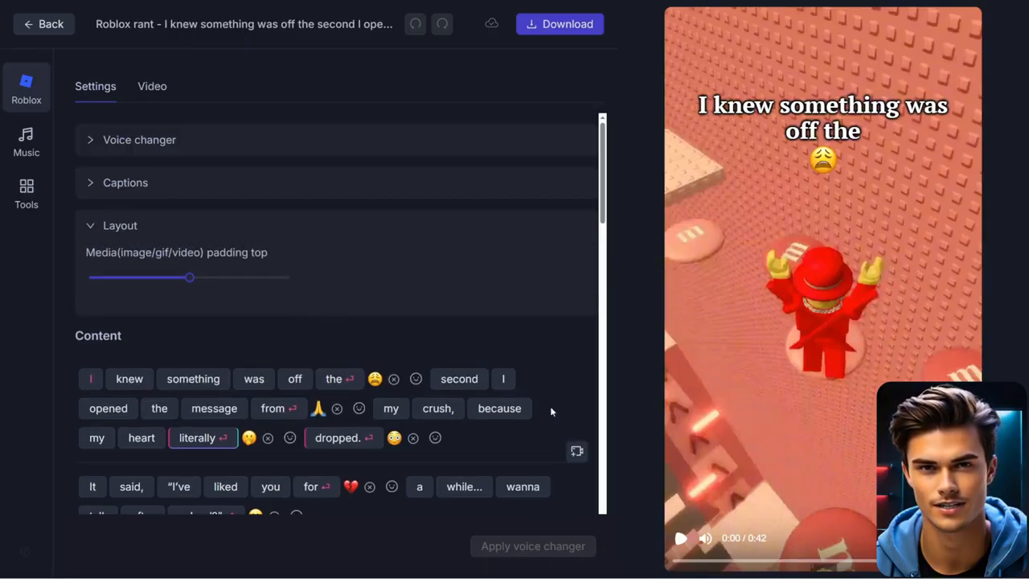
left_click_drag(676, 561, 697, 563)
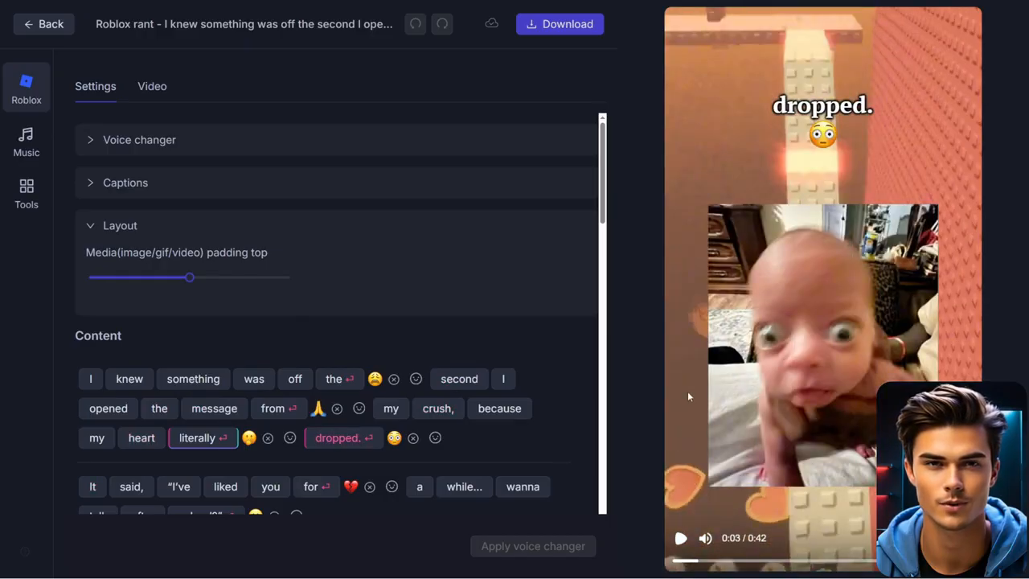
mouse_move(190, 281)
mouse_move(190, 281)
left_mouse_down()
mouse_move(159, 284)
mouse_move(217, 280)
mouse_move(189, 285)
left_mouse_up()
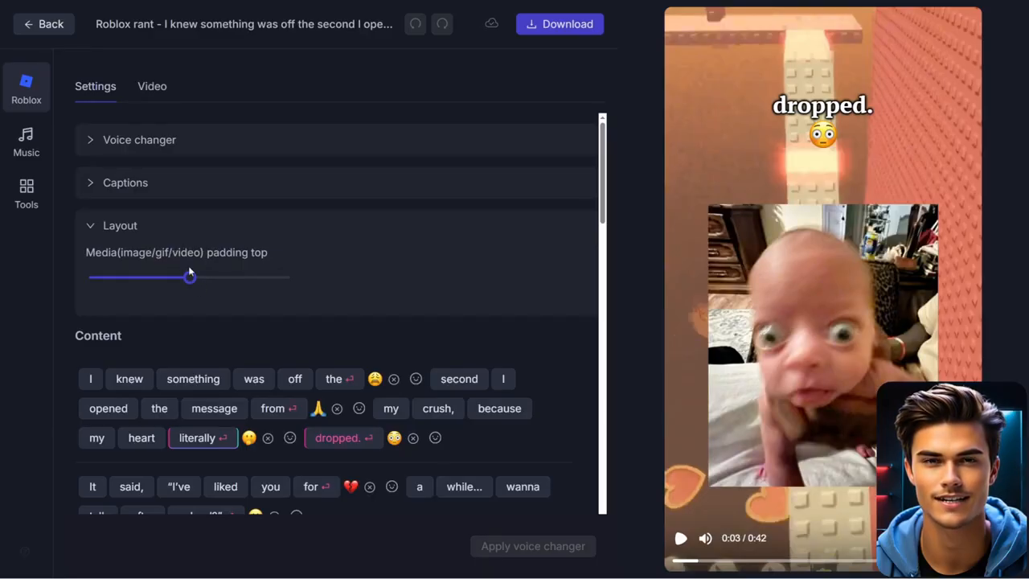
left_click(165, 232)
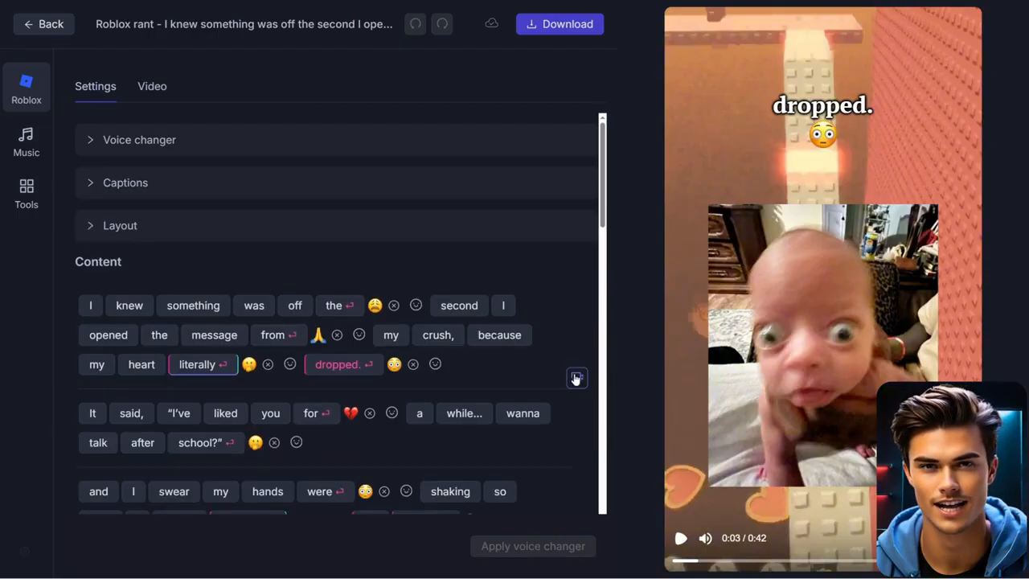
Step: Insert an extra item after the first sentence with the text DANGG and the image e48653d3c16b06b95d5476bfe87bd91a.jpg
left_click(575, 378)
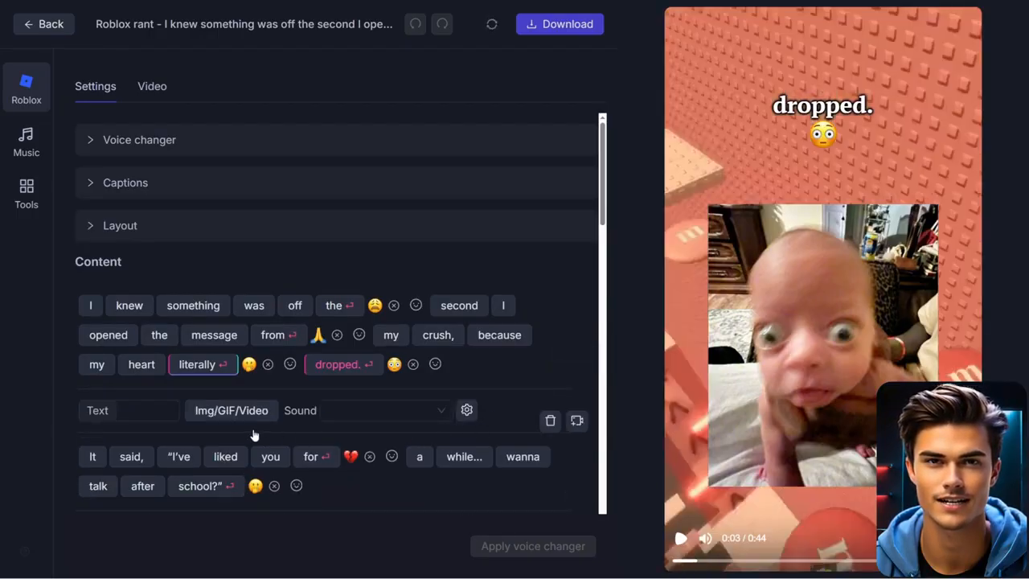
left_click(148, 412)
type("DANGG")
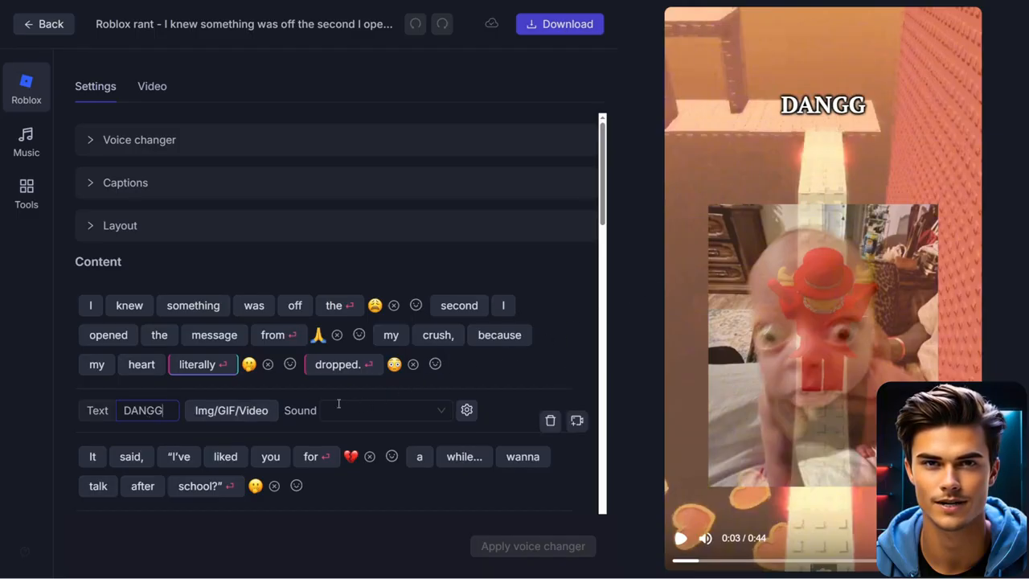
left_click(233, 416)
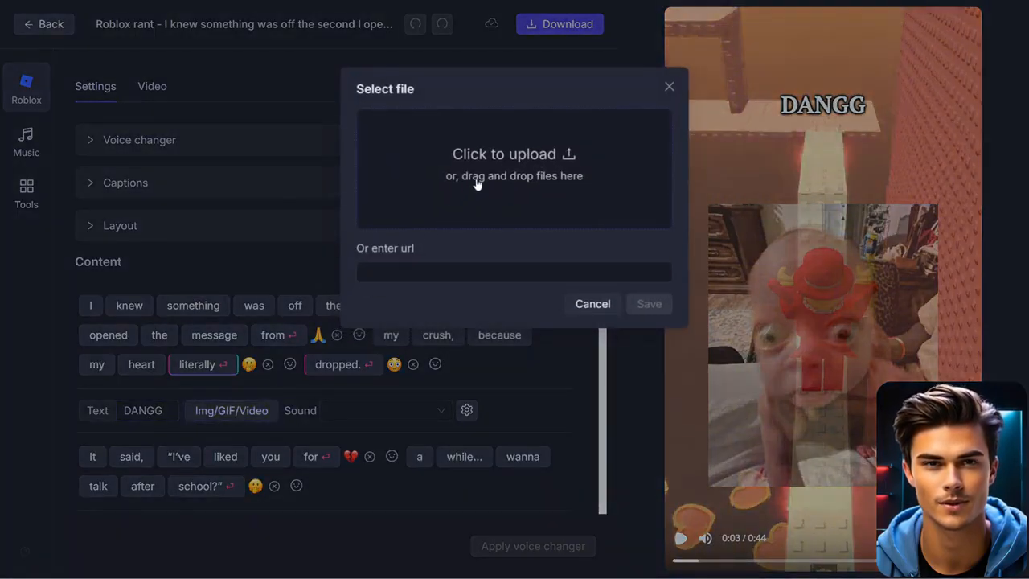
left_click(514, 173)
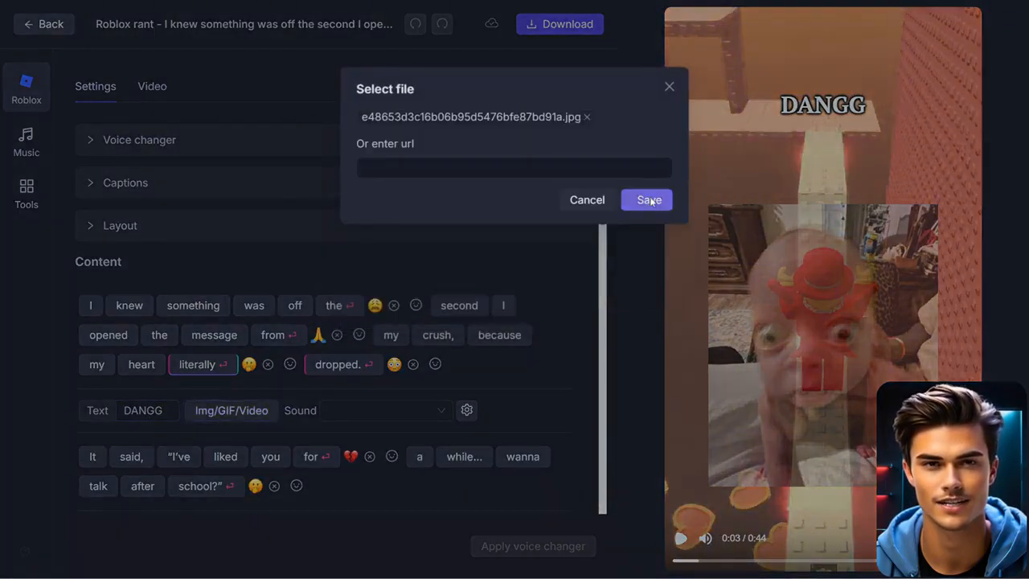
left_click(648, 200)
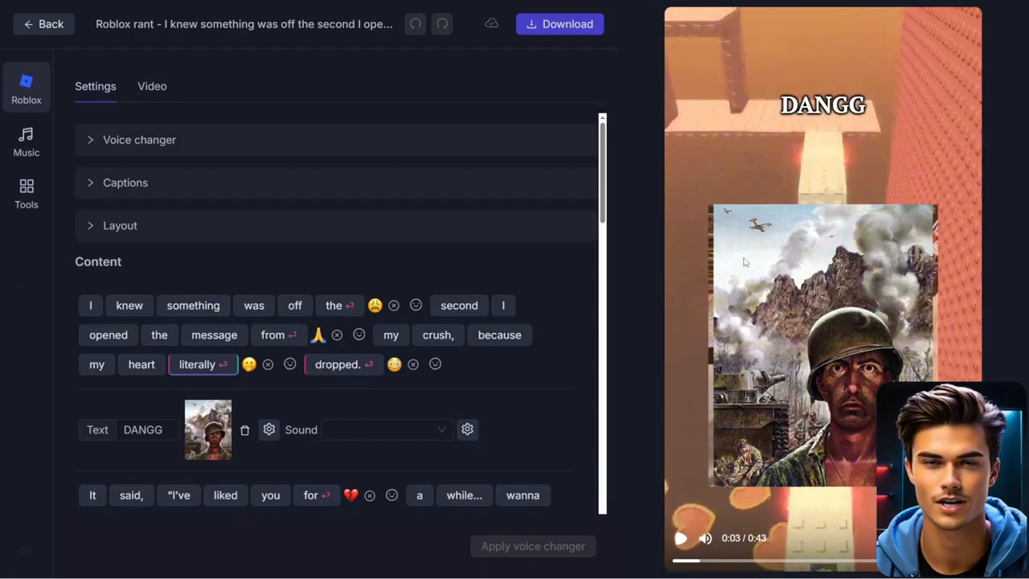
Step: Give the DANGG item the Bell sound effect and lower its volume
left_click(408, 428)
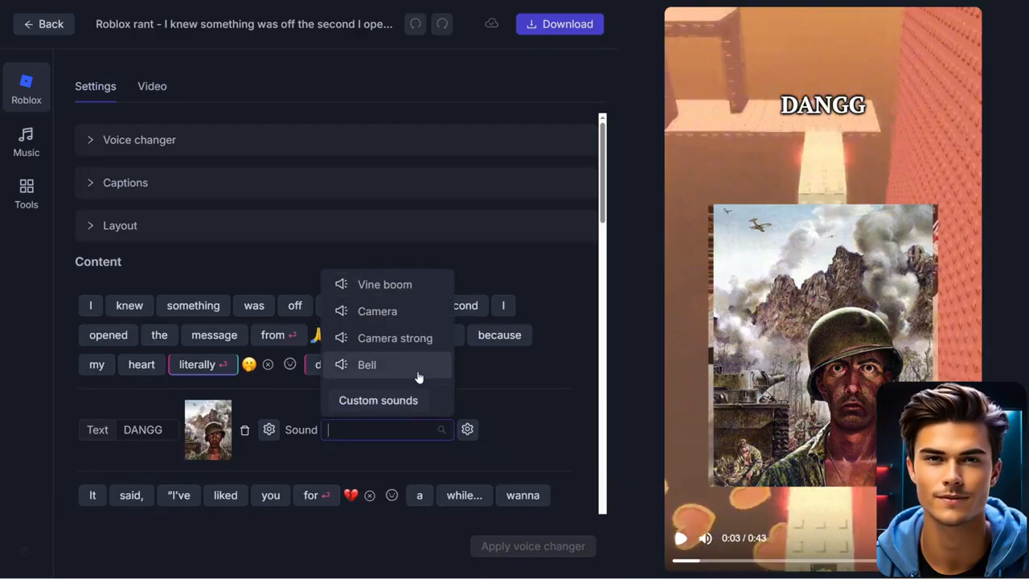
left_click(417, 374)
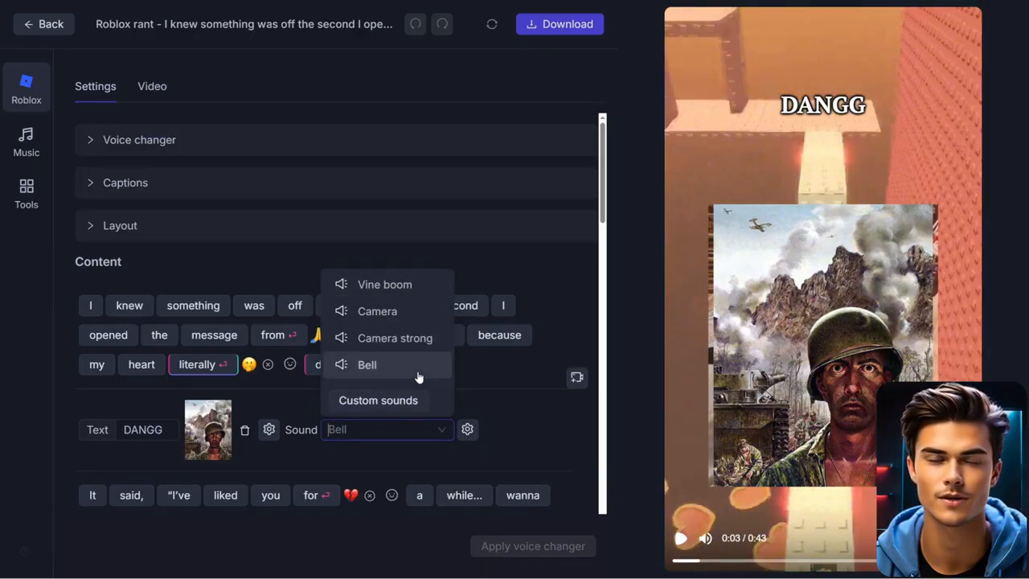
left_click(467, 428)
left_click_drag(522, 310, 490, 318)
left_click(484, 426)
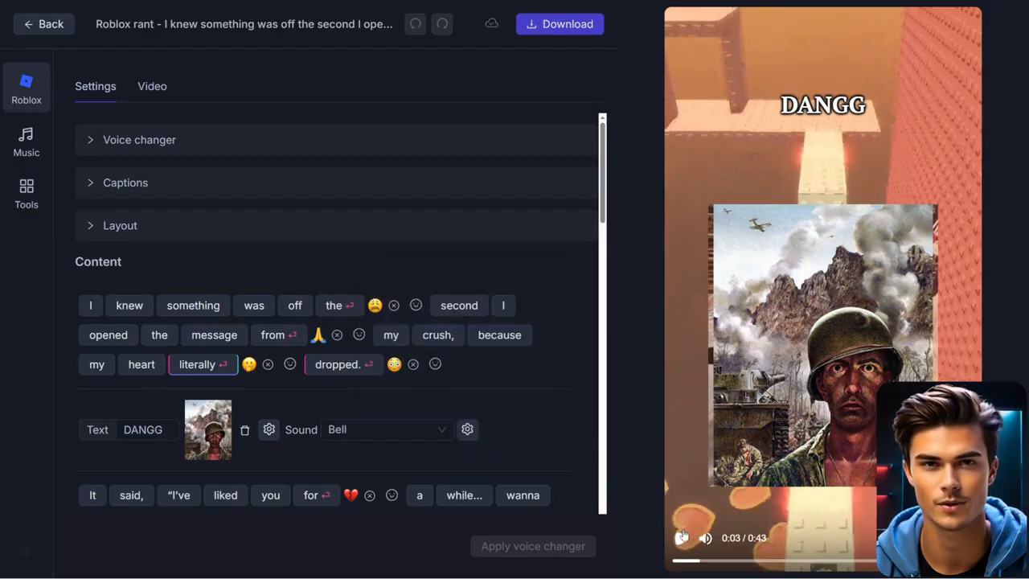
Step: Play the video from the start through the DANGG item and delete that item
left_click(673, 561)
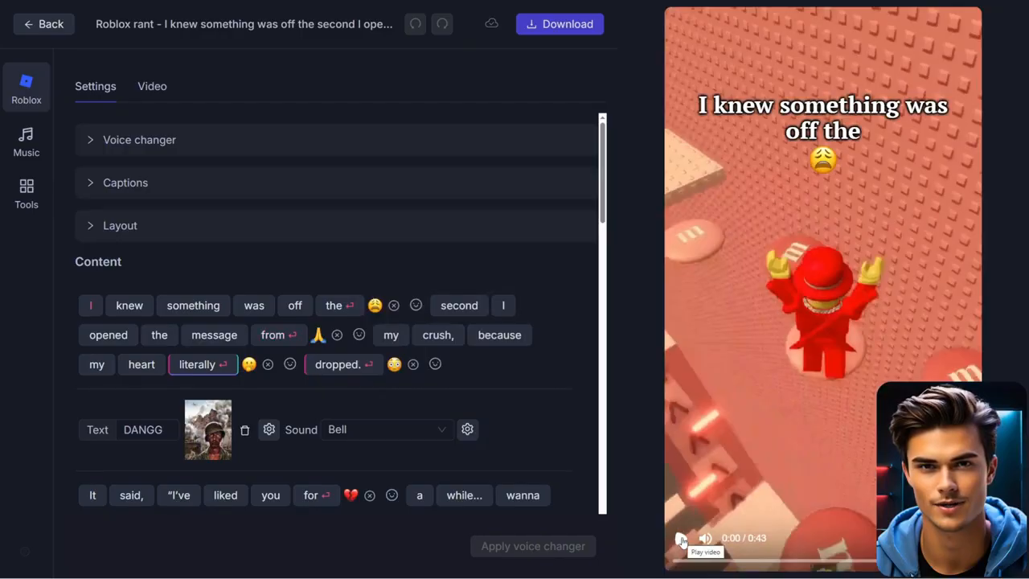
left_click(681, 540)
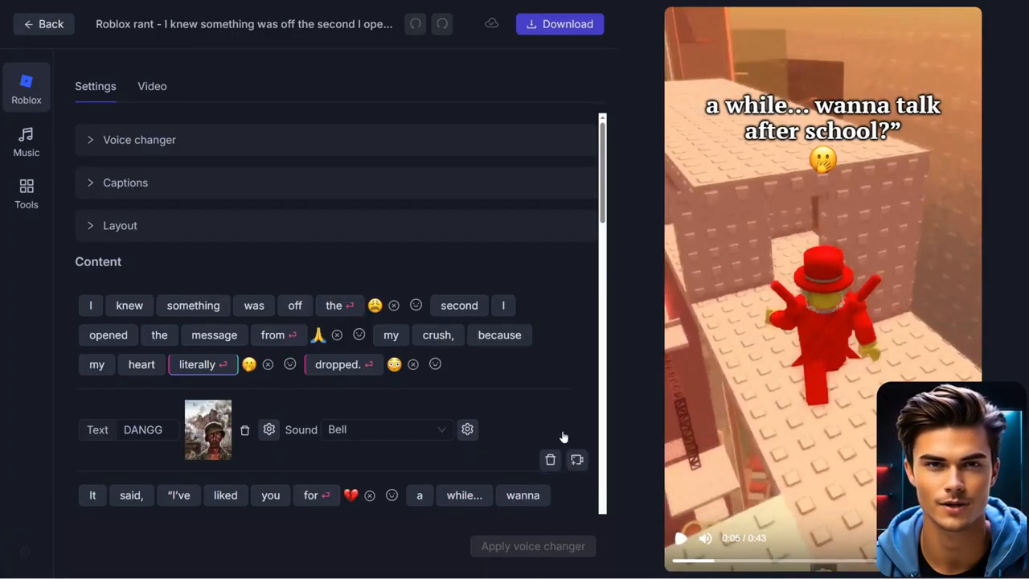
left_click(551, 460)
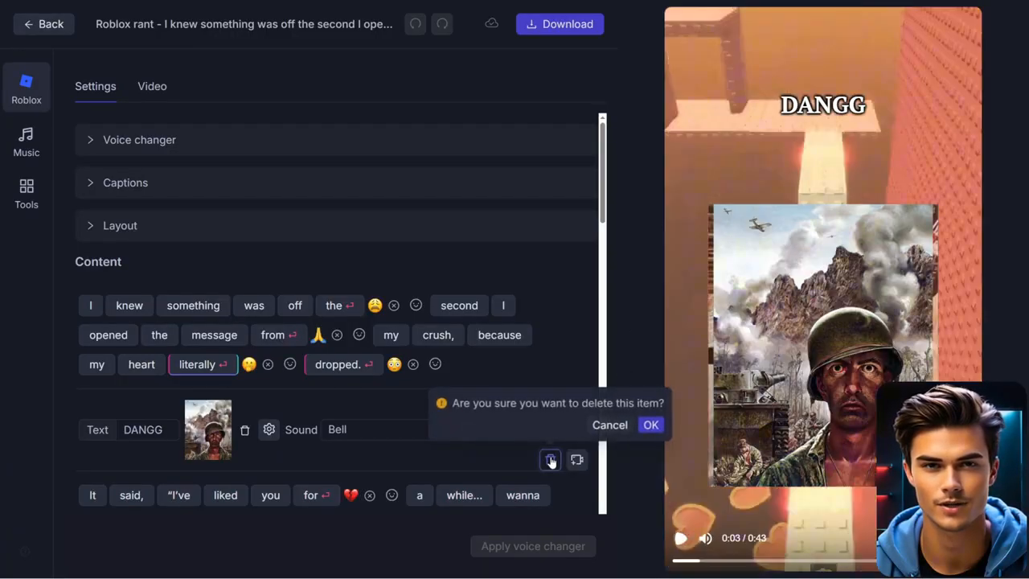
left_click(650, 424)
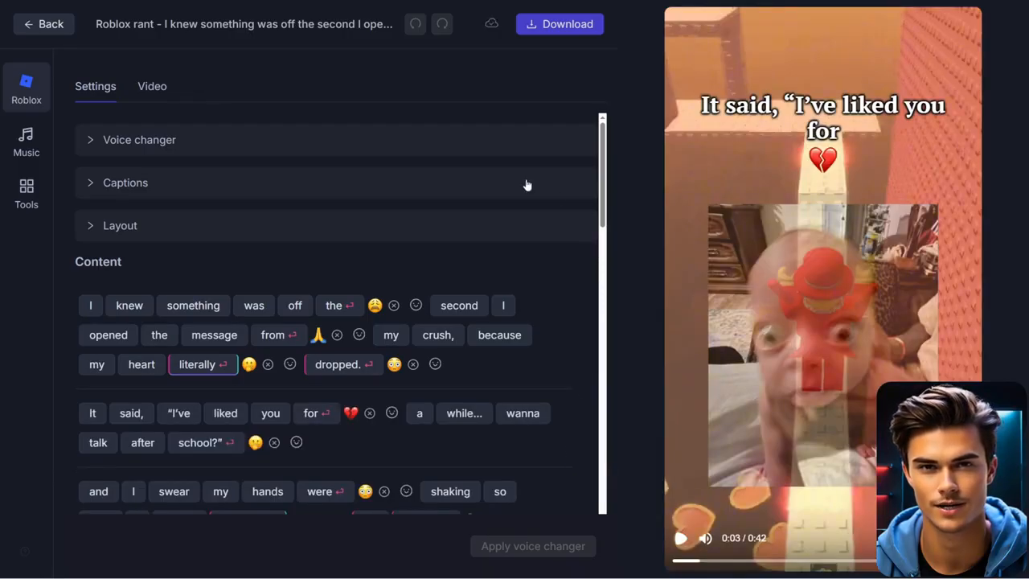
Step: Try Playfair Display and Posterama as the caption font and return to PT Serif
left_click(271, 180)
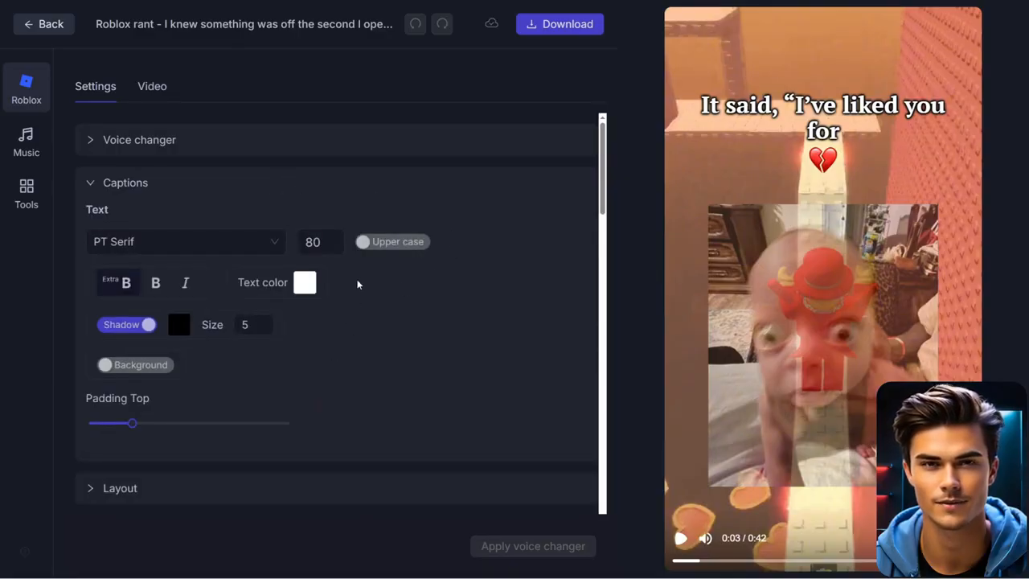
left_click(254, 242)
scroll(222, 315, "down", 3)
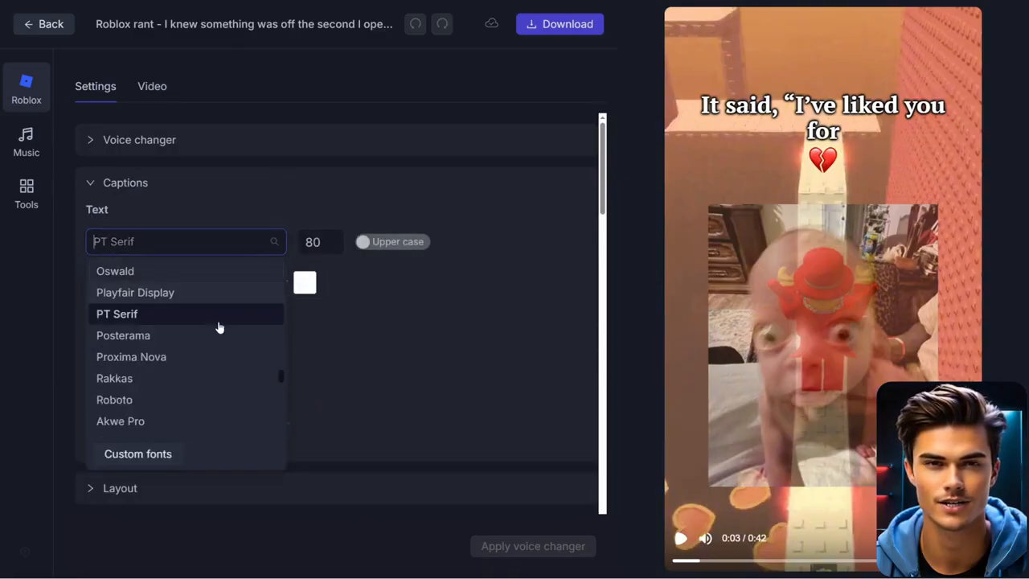
left_click(188, 292)
left_click(184, 241)
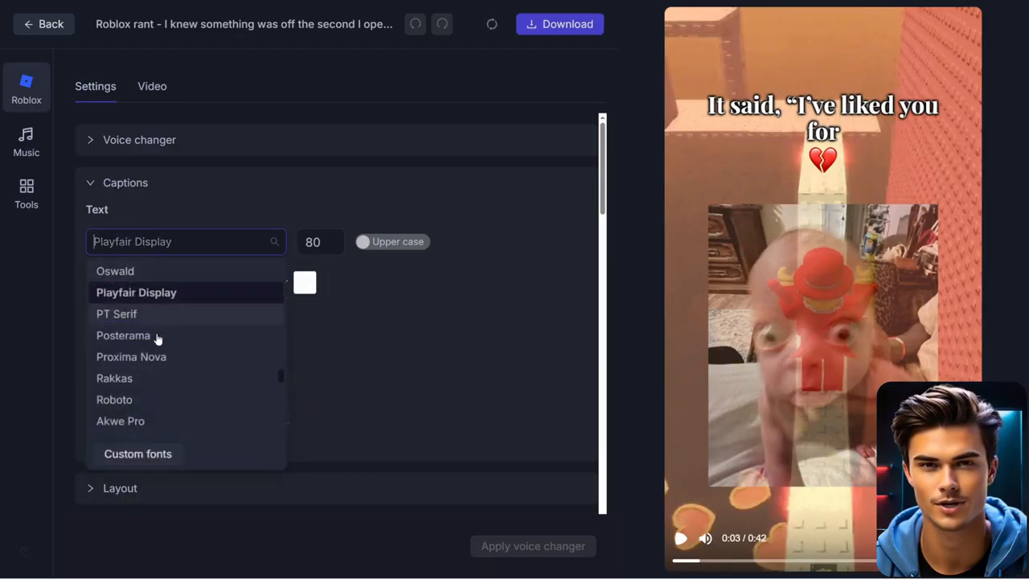
left_click(158, 335)
left_click(182, 249)
left_click(149, 314)
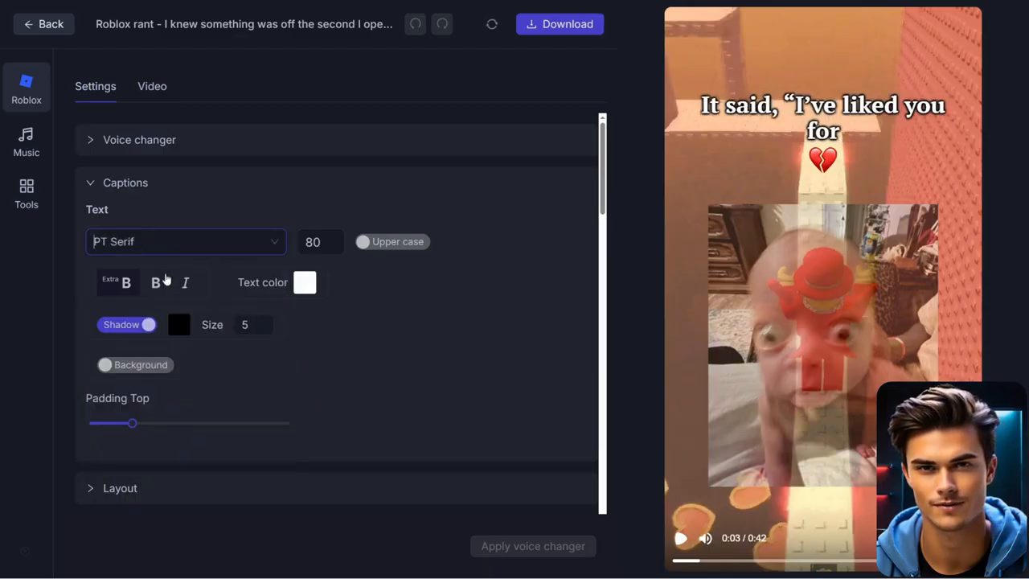
Step: Set the caption text size to 75 and style it Extra Bold and italic
key("Tab")
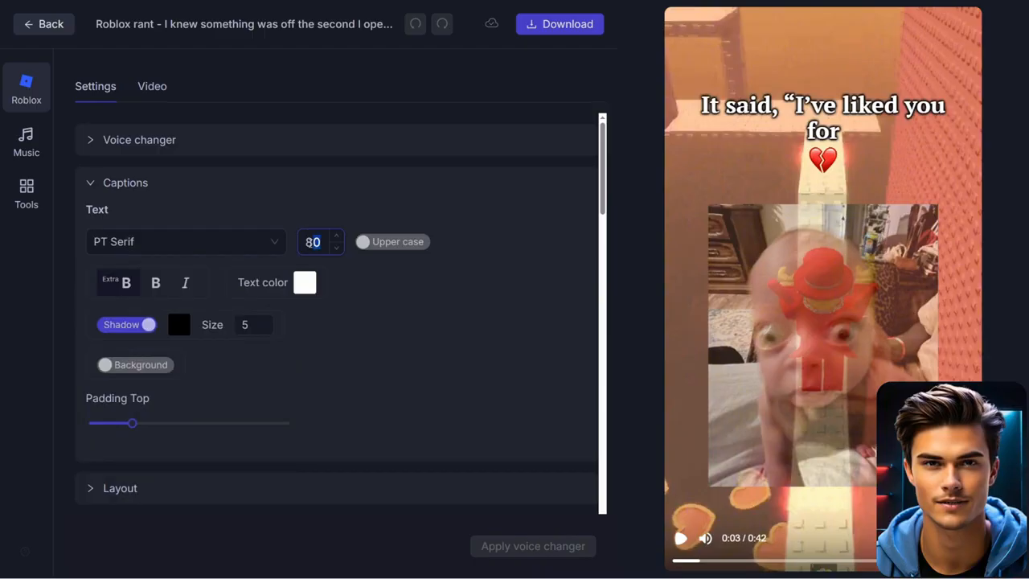
type("75")
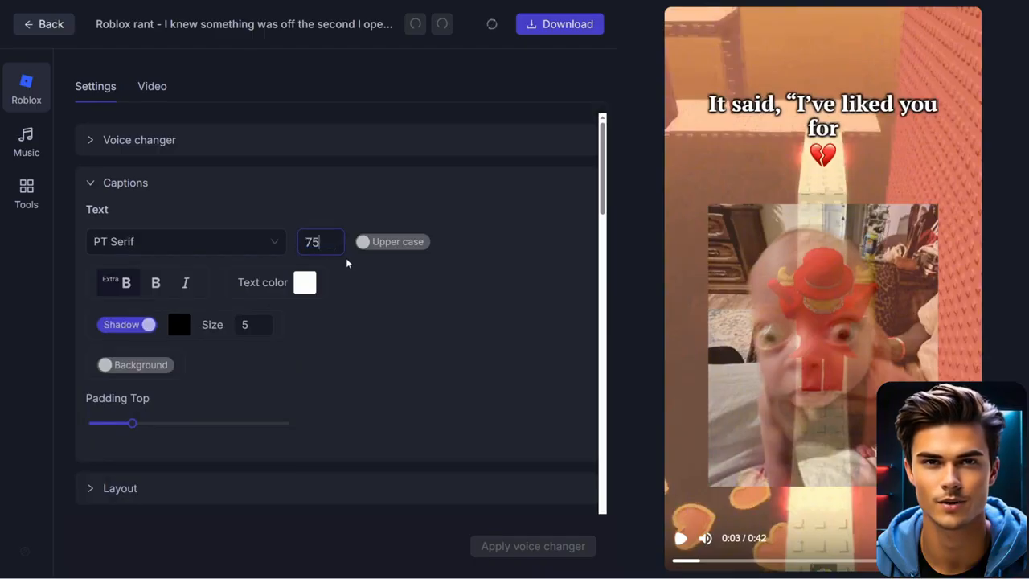
left_click(155, 282)
left_click(185, 282)
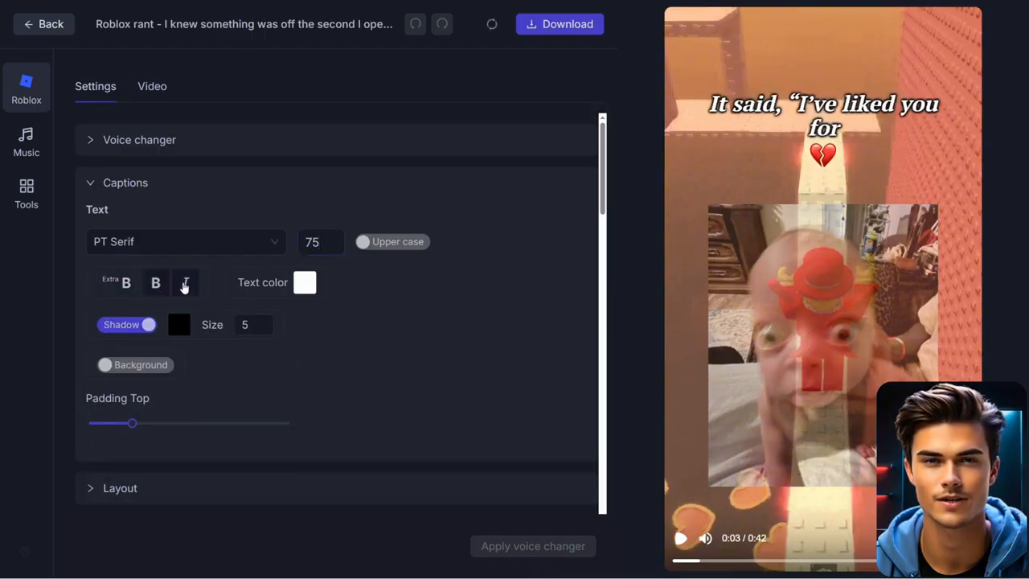
left_click(125, 283)
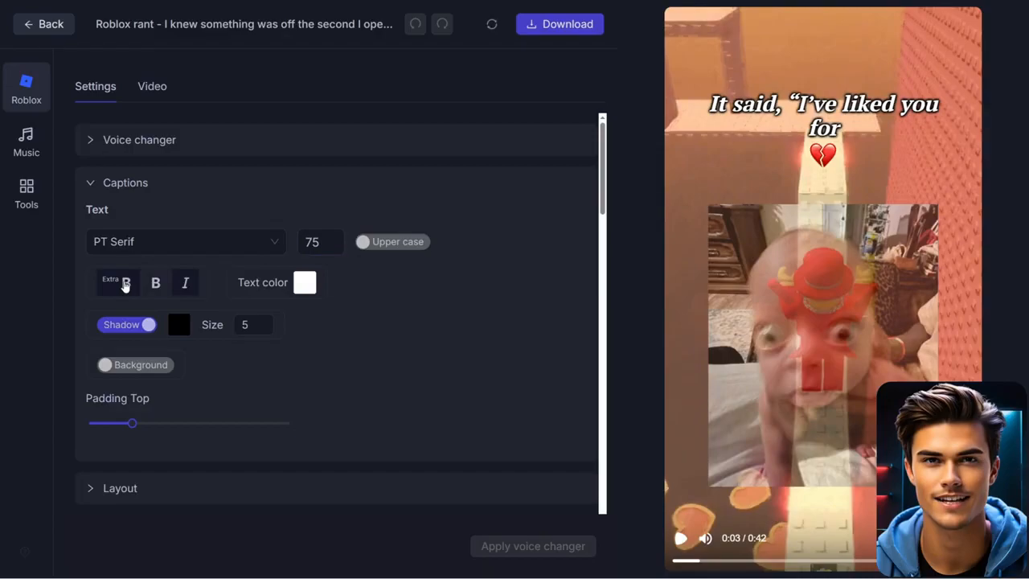
Step: Try the caption text colour and top padding controls and collapse the caption settings
left_click(306, 288)
left_click_drag(346, 337, 299, 308)
left_click(338, 283)
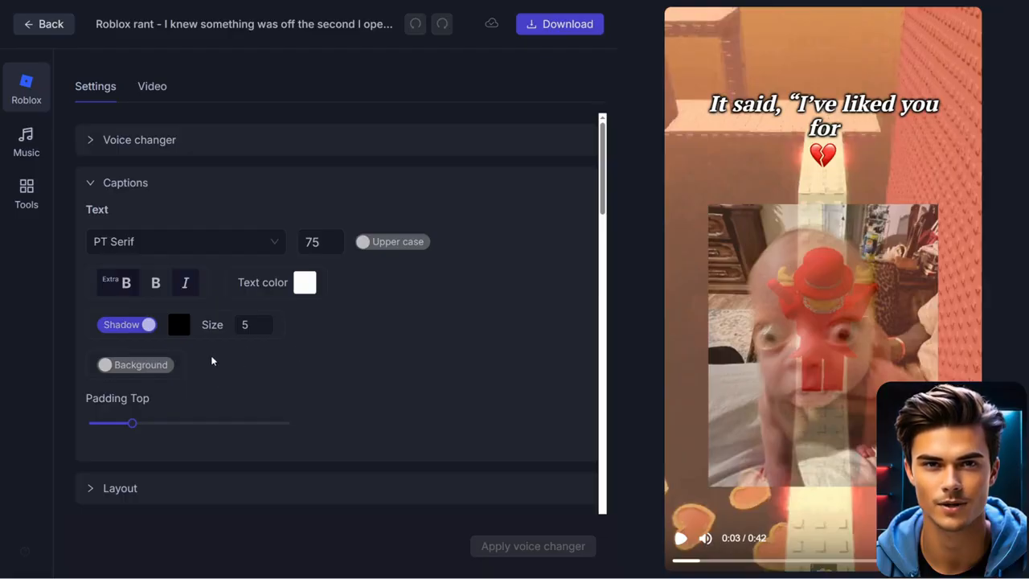
mouse_move(132, 424)
left_mouse_down()
mouse_move(161, 427)
mouse_move(123, 434)
mouse_move(133, 435)
left_mouse_up()
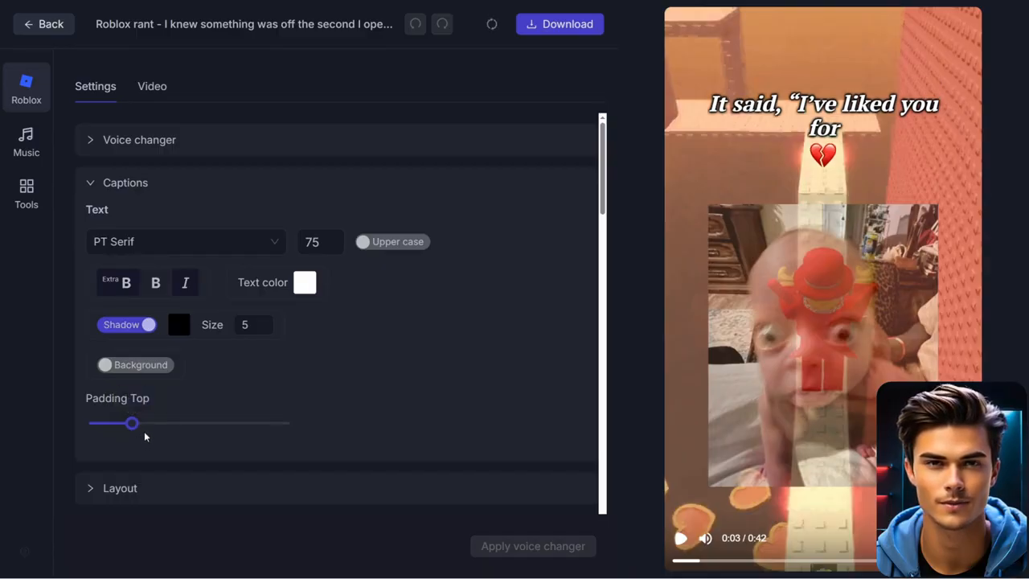
left_click(183, 196)
Step: Upload ES_Into the Night - Franz Gordon.mp3 as background music, select it and raise its volume to about a quarter
left_click(36, 139)
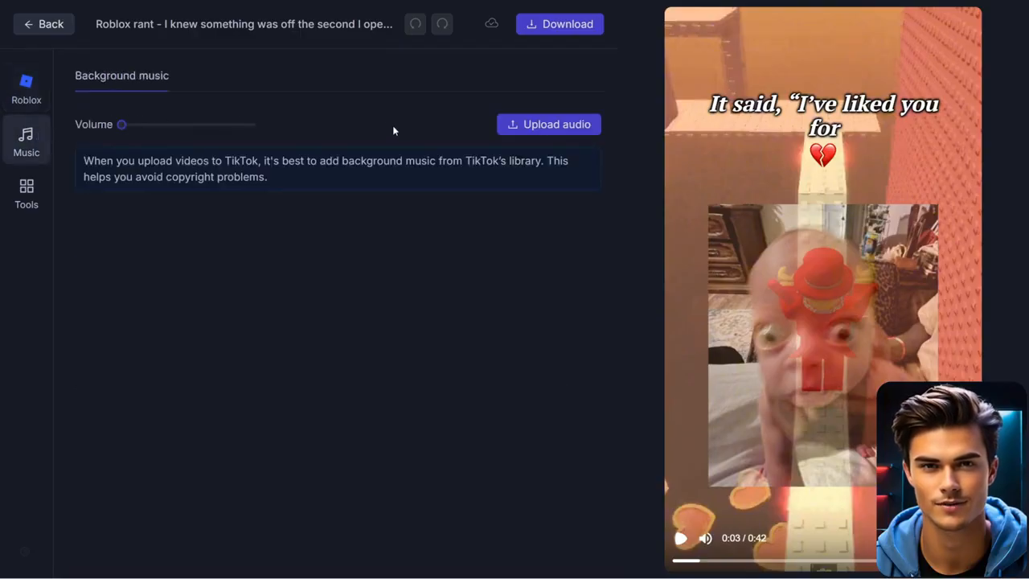
left_click(554, 127)
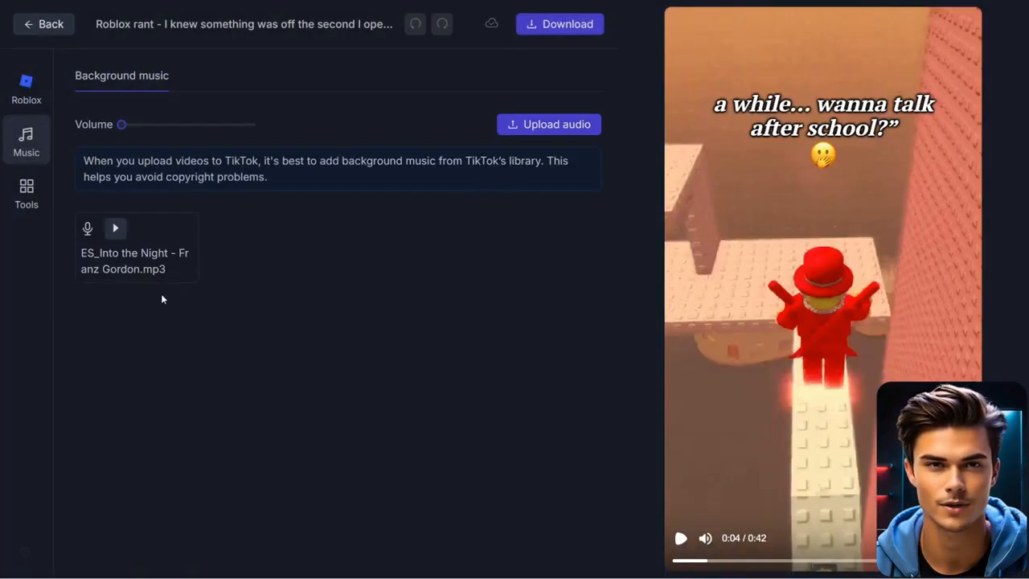
left_click(158, 234)
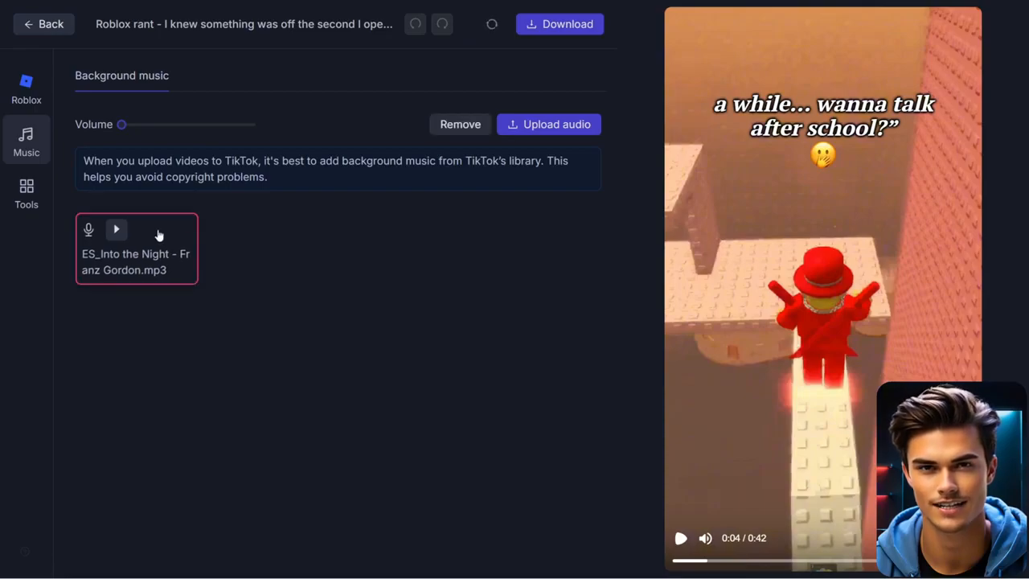
mouse_move(123, 131)
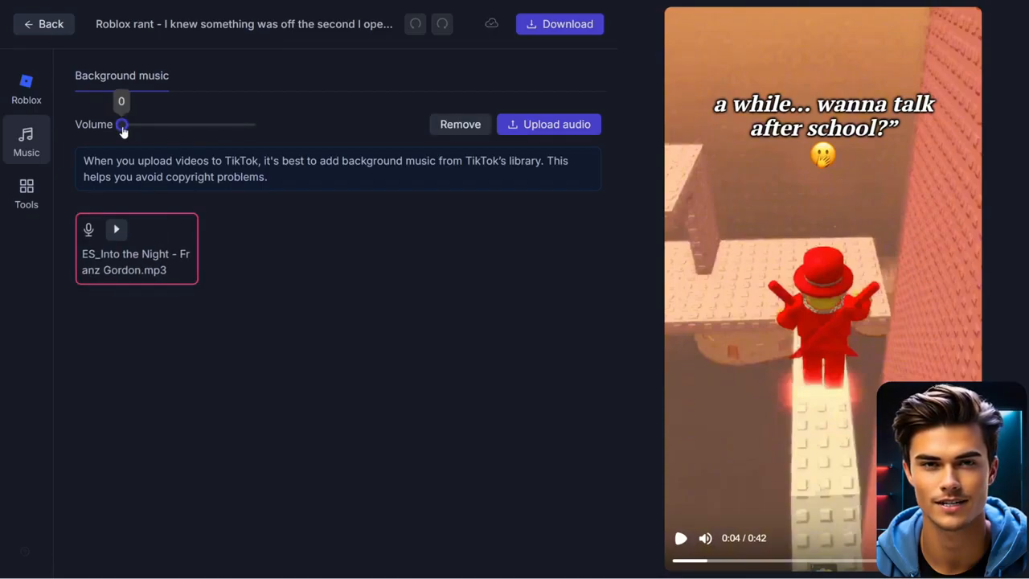
left_click_drag(124, 130, 157, 131)
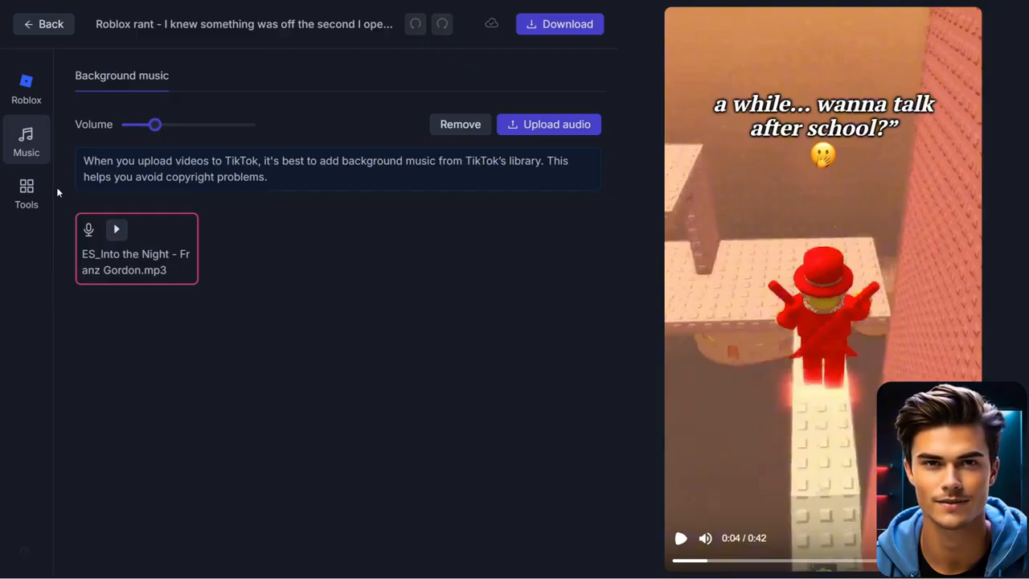
Step: Upload the BloxxTalk logo, try the Top Right, Top Left and Bottom Left positions, and place it at Bottom Right
left_click(33, 194)
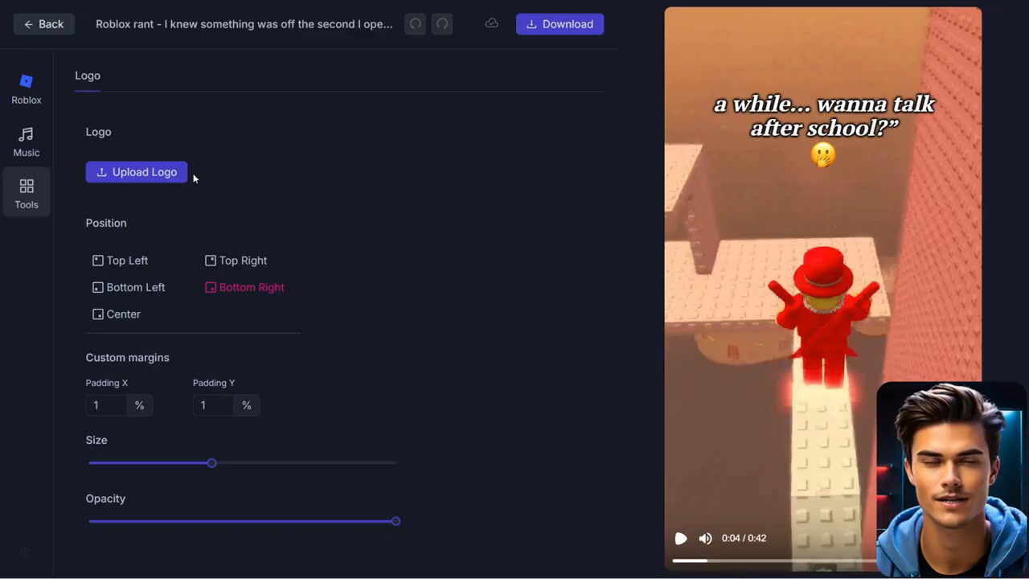
left_click(139, 174)
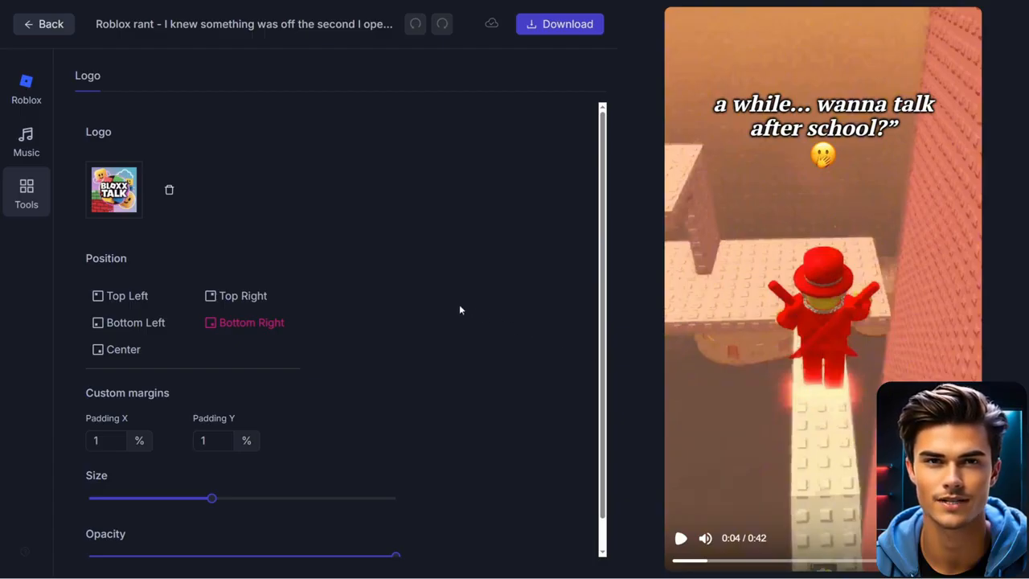
left_click(256, 299)
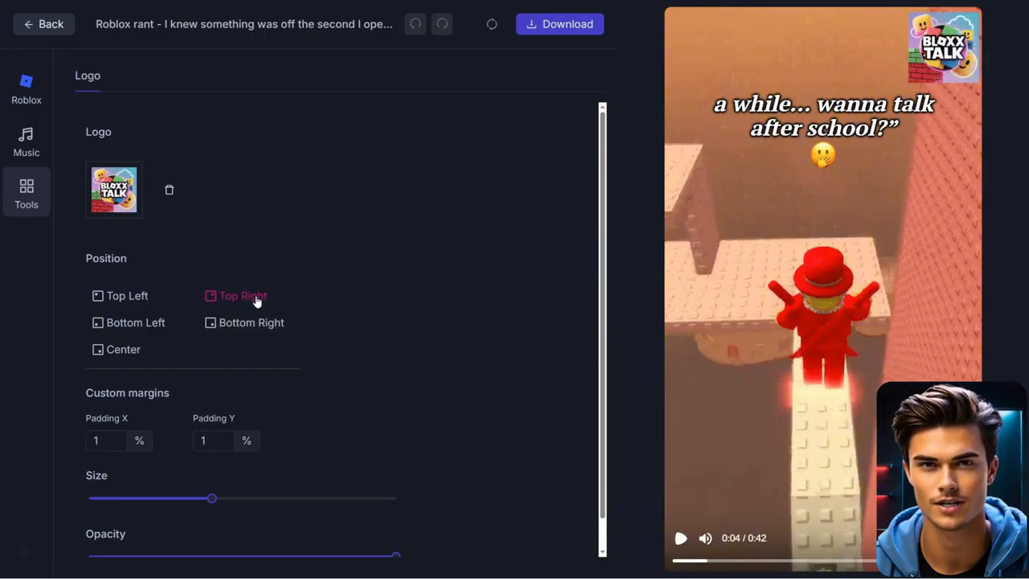
left_click(149, 298)
left_click(142, 323)
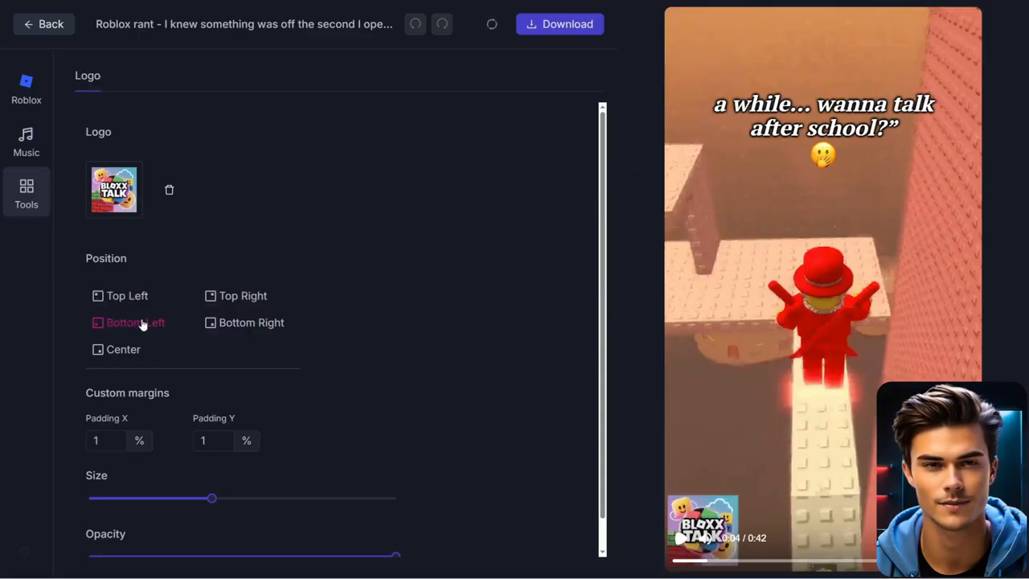
left_click(242, 326)
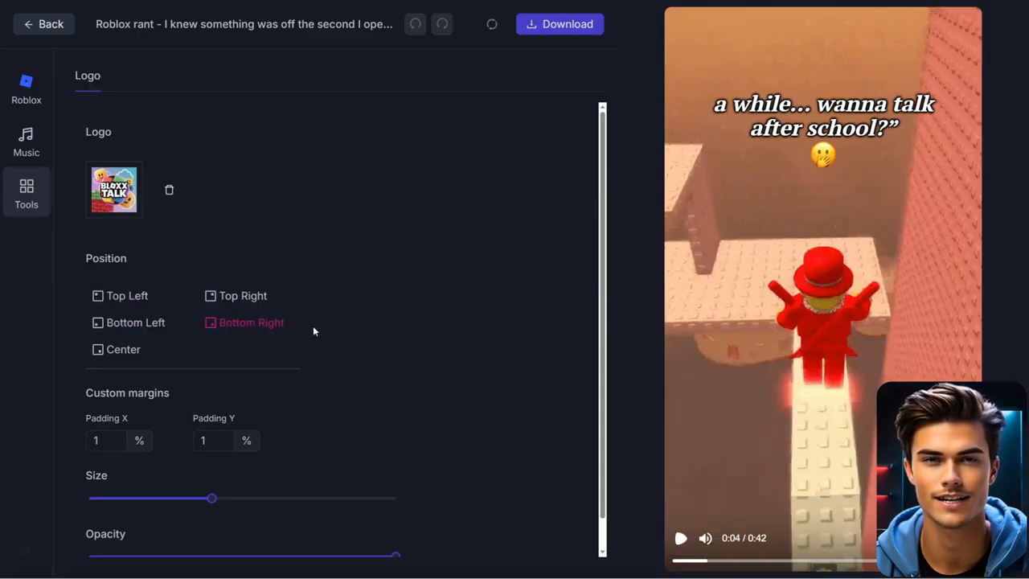
Step: Lower the logo's opacity to about half
scroll(321, 323, "down", 1)
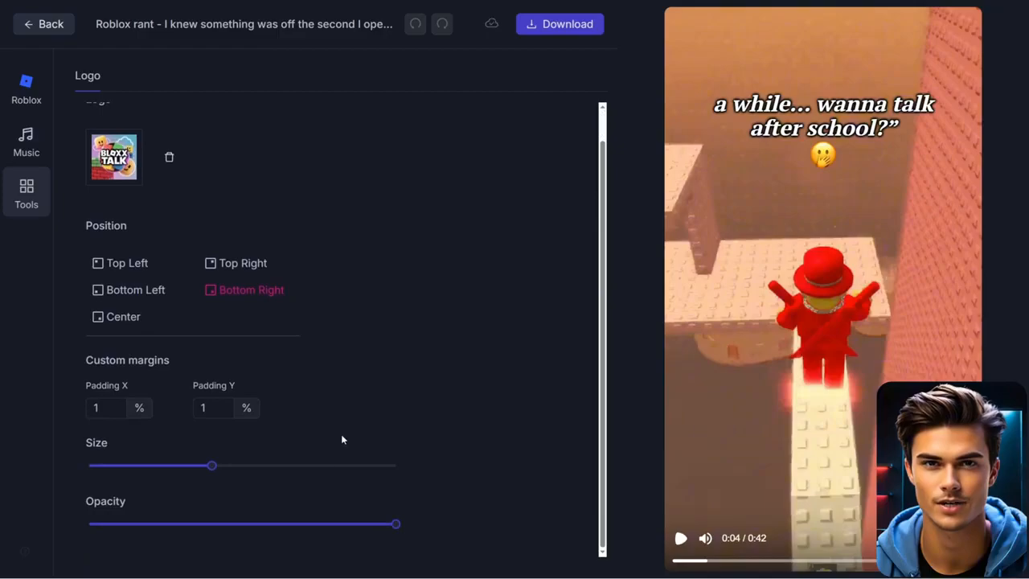
mouse_move(212, 471)
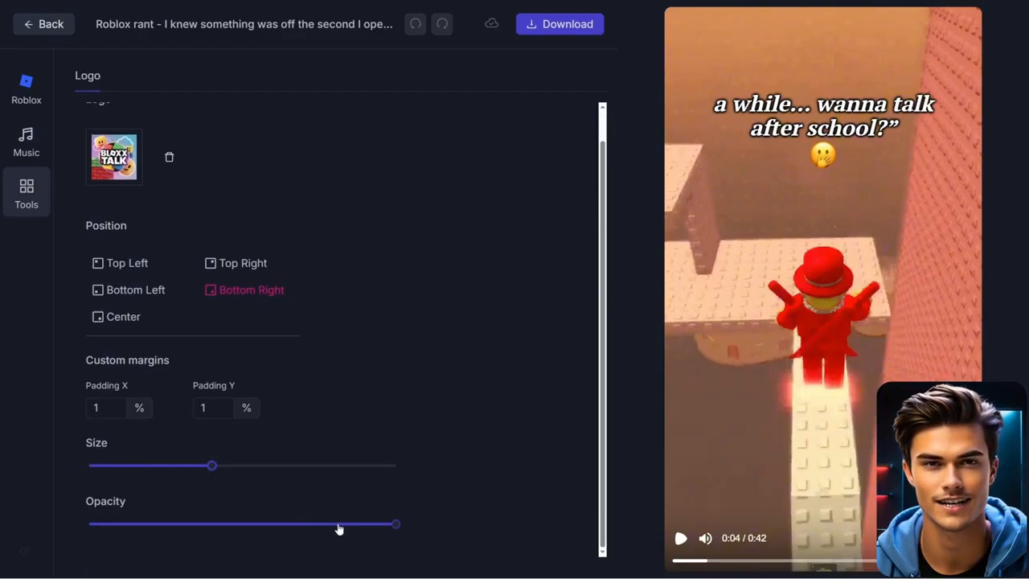
left_click_drag(394, 526, 242, 527)
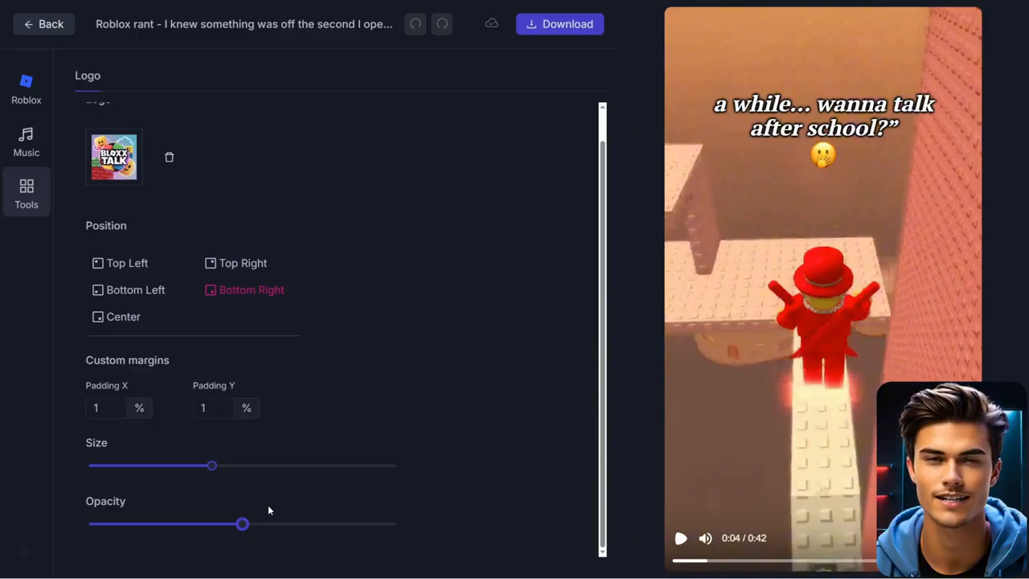
Step: Return to the Roblox settings and set up the video download as Standard (.mp4) at 60fps
left_click(27, 88)
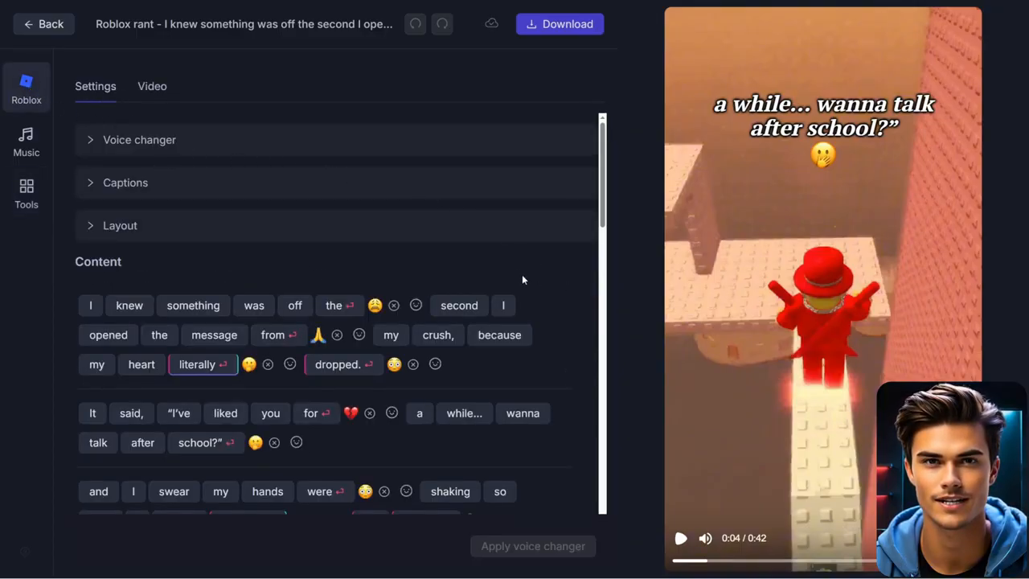
left_click(565, 24)
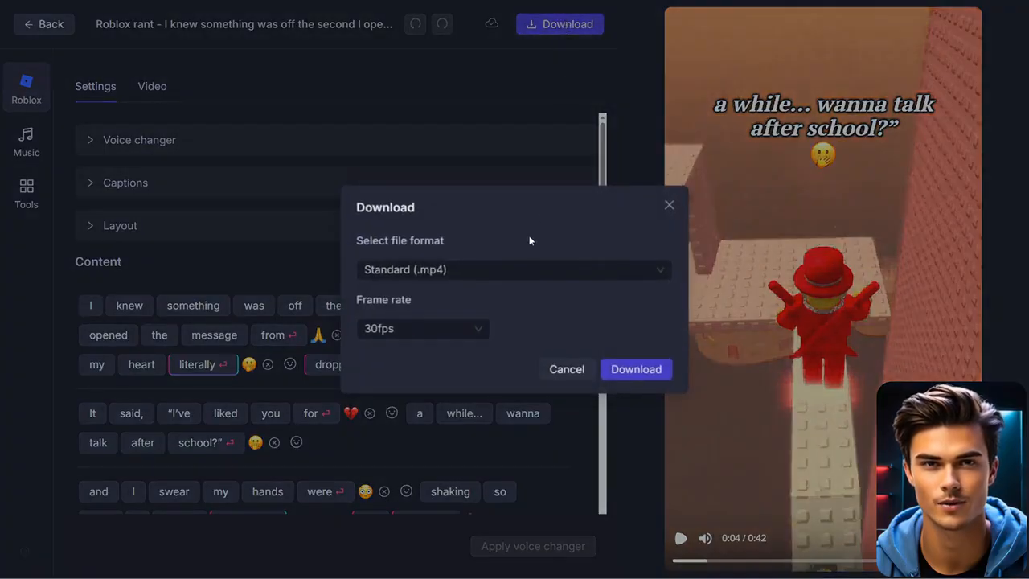
left_click(492, 278)
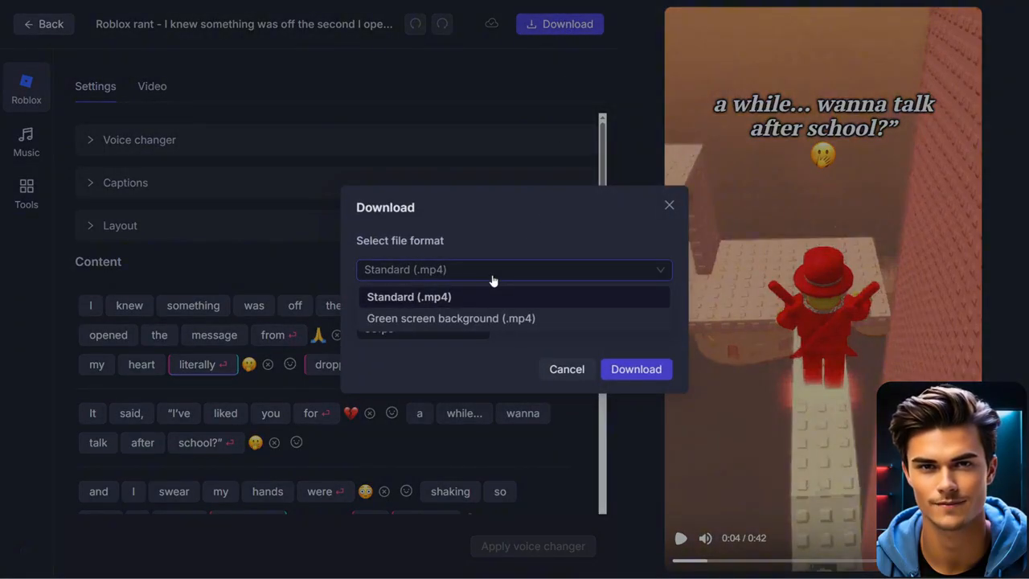
left_click(492, 279)
left_click(467, 335)
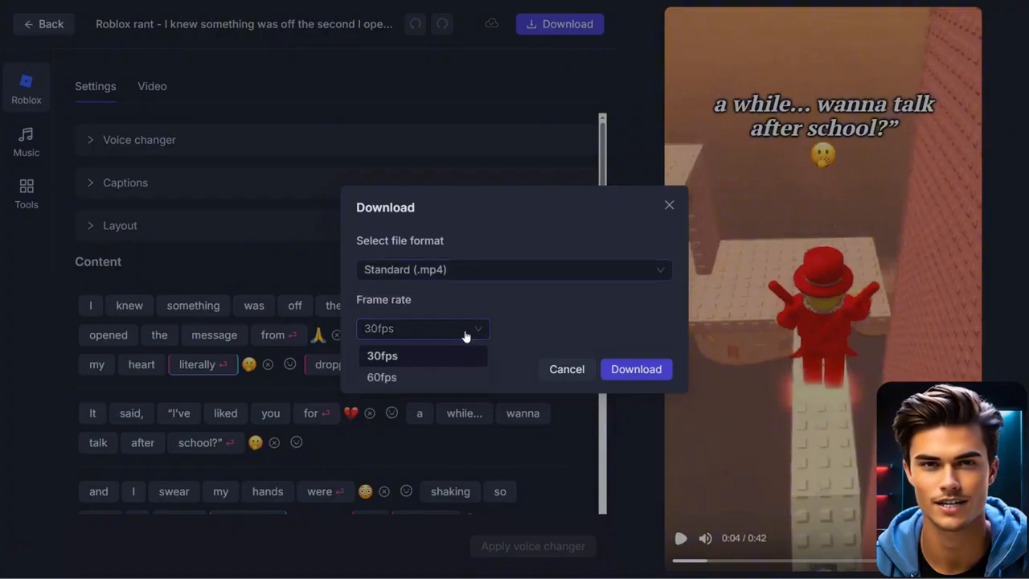
left_click(441, 375)
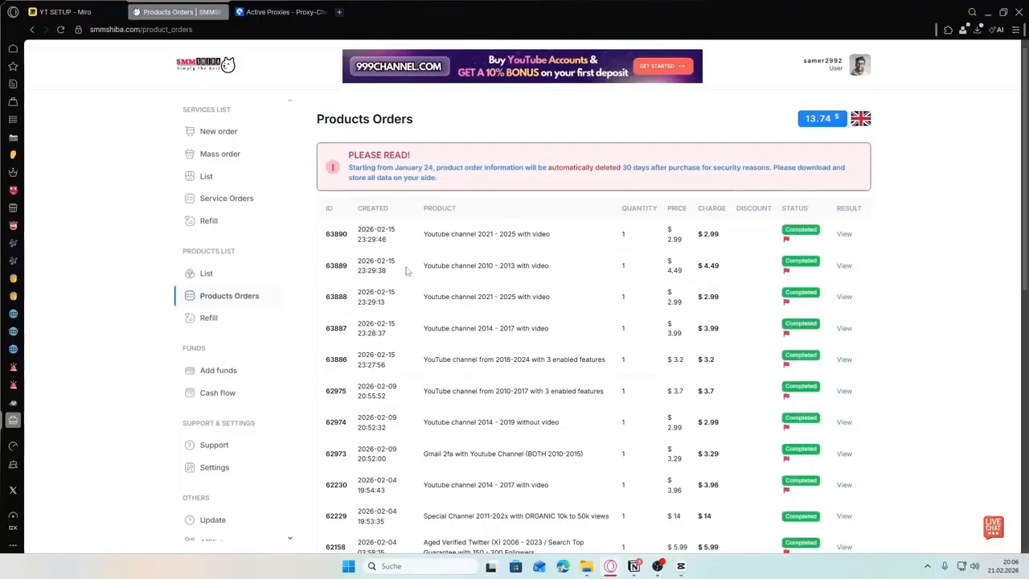
Step: On SMMSHIBA, filter the products list to the Youtube category and open the product Youtube channel 2014 - 2017 with video
scroll(407, 271, "down", 2)
scroll(480, 268, "up", 2)
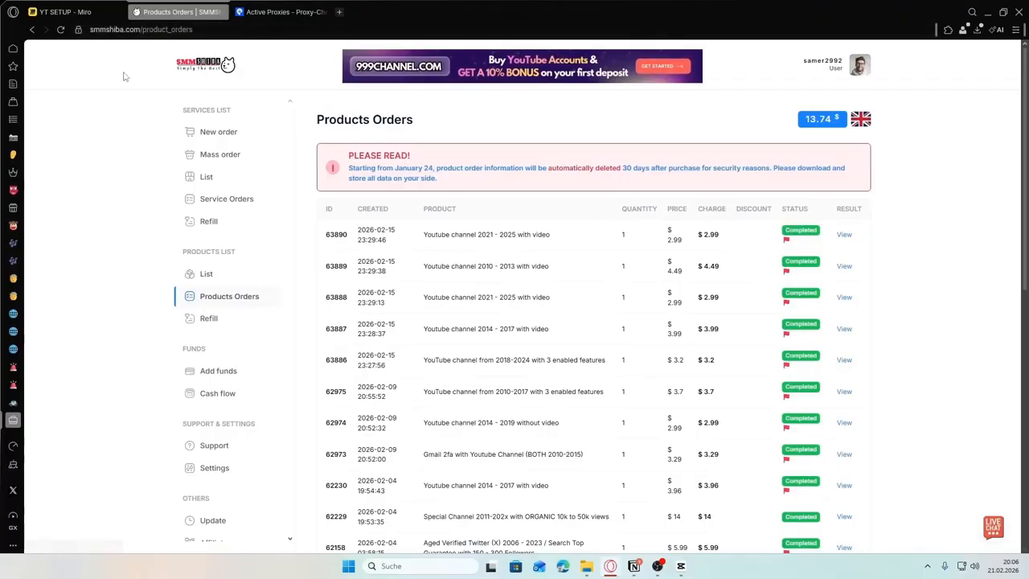
left_click(203, 273)
left_click(374, 169)
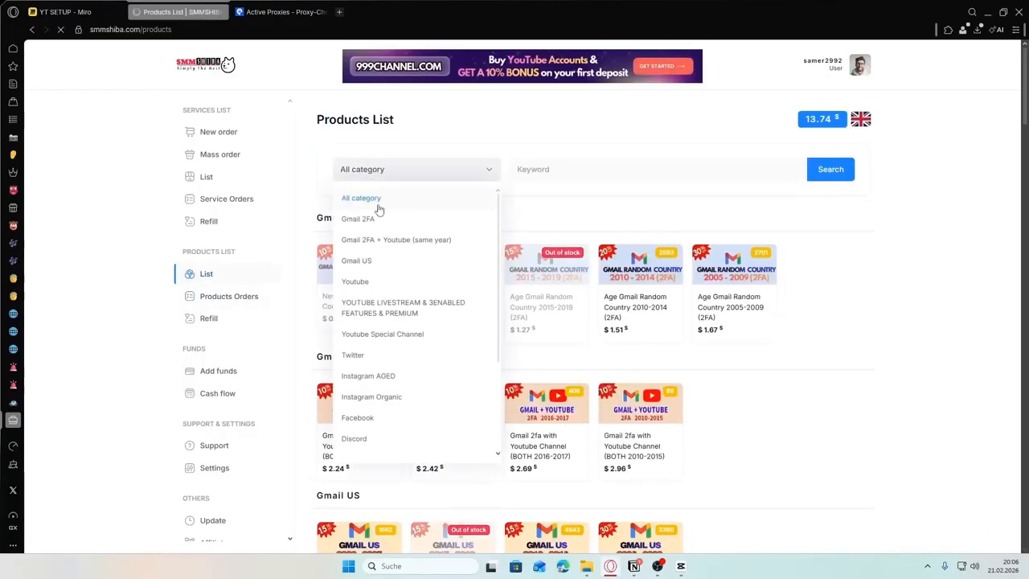
left_click(366, 281)
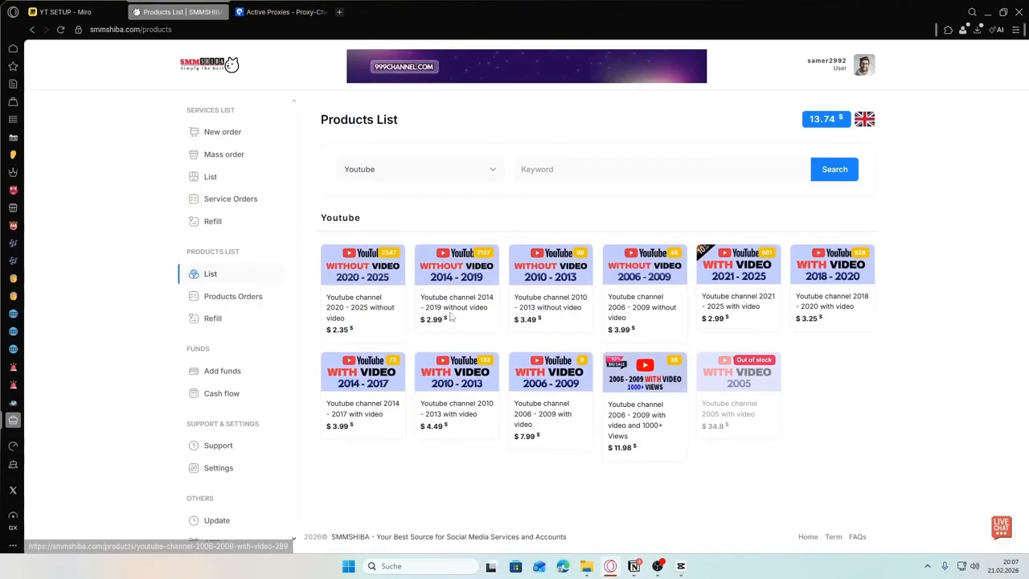
left_click(360, 386)
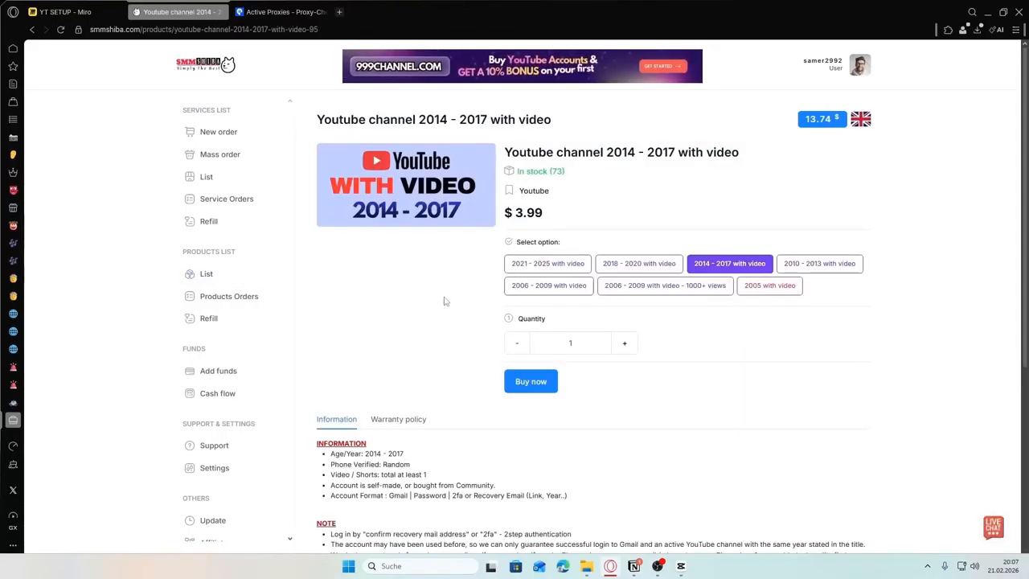
Step: Review the product information, buy one Youtube channel 2014 - 2017 with video and dismiss the order alert
scroll(469, 285, "down", 1)
scroll(703, 211, "up", 1)
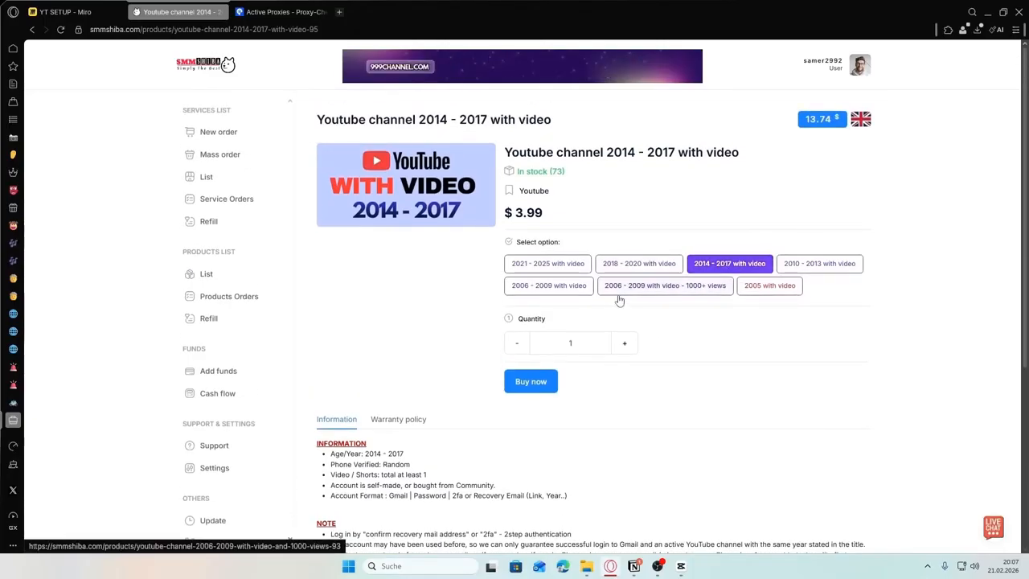
left_click(529, 384)
left_click(383, 316)
left_click(507, 379)
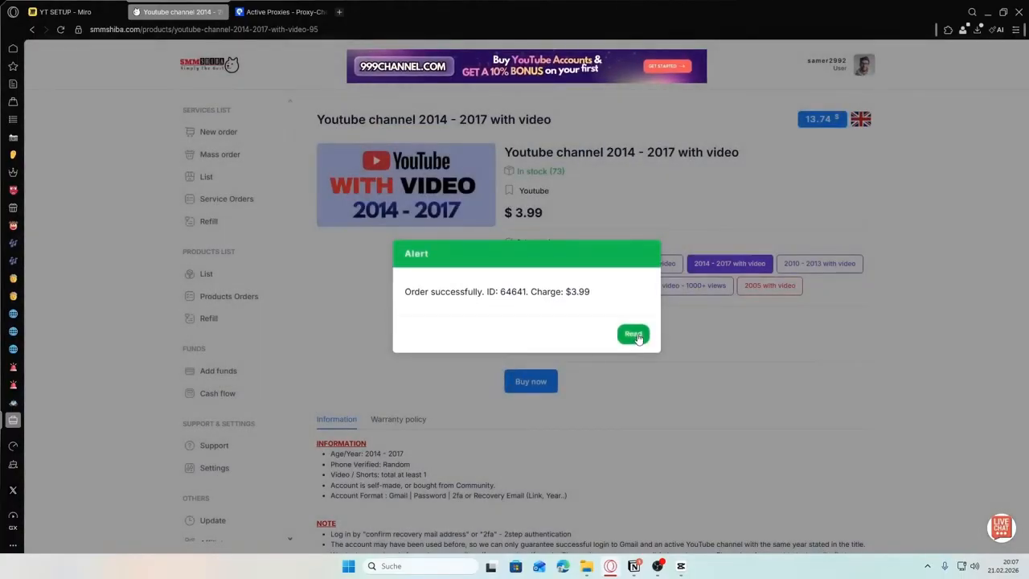
left_click(632, 333)
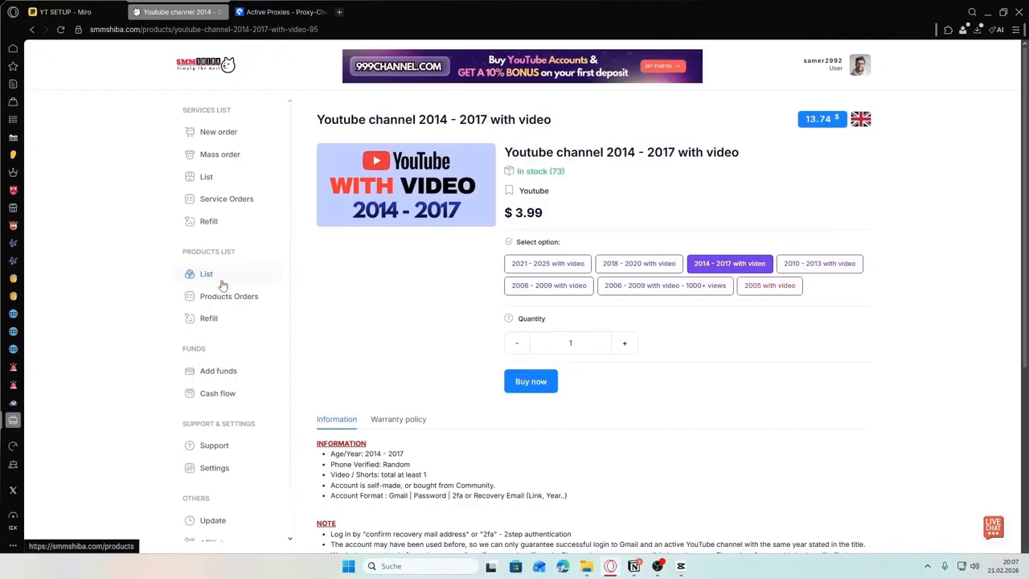
Step: Open the products orders, view the delivered account details of the newest order and close them
left_click(225, 296)
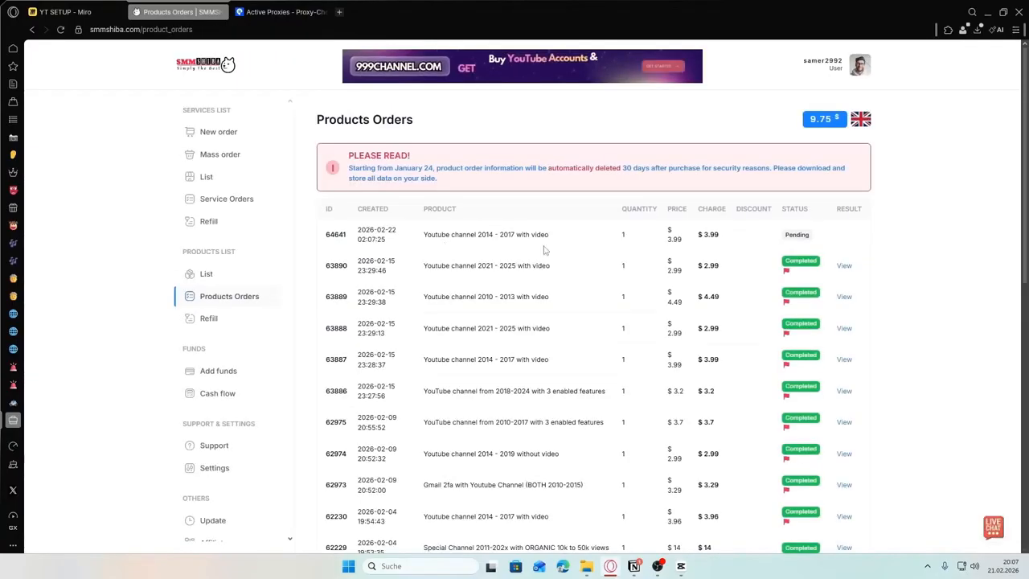
scroll(794, 190, "down", 1)
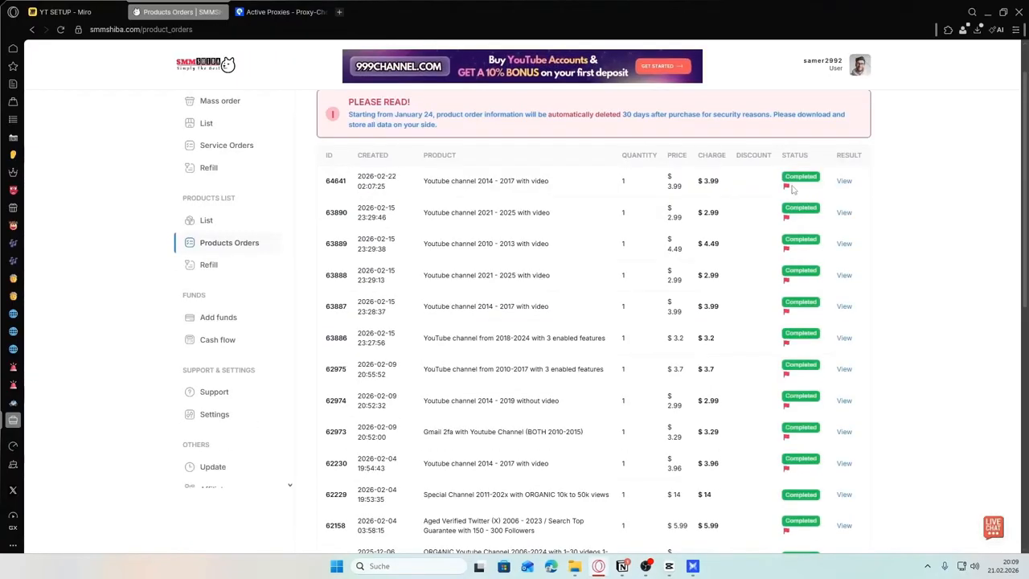
left_click(846, 182)
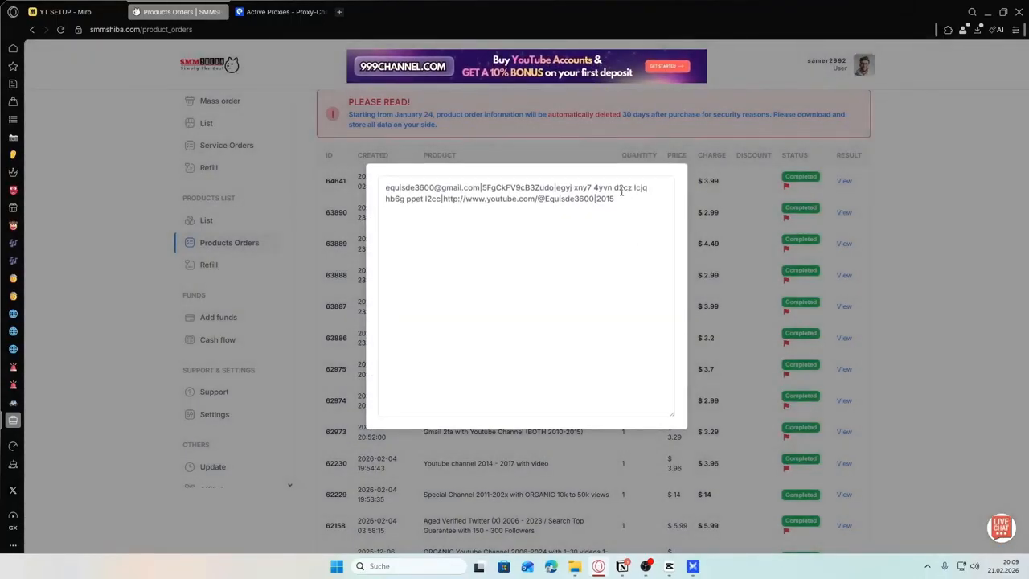
left_click(769, 185)
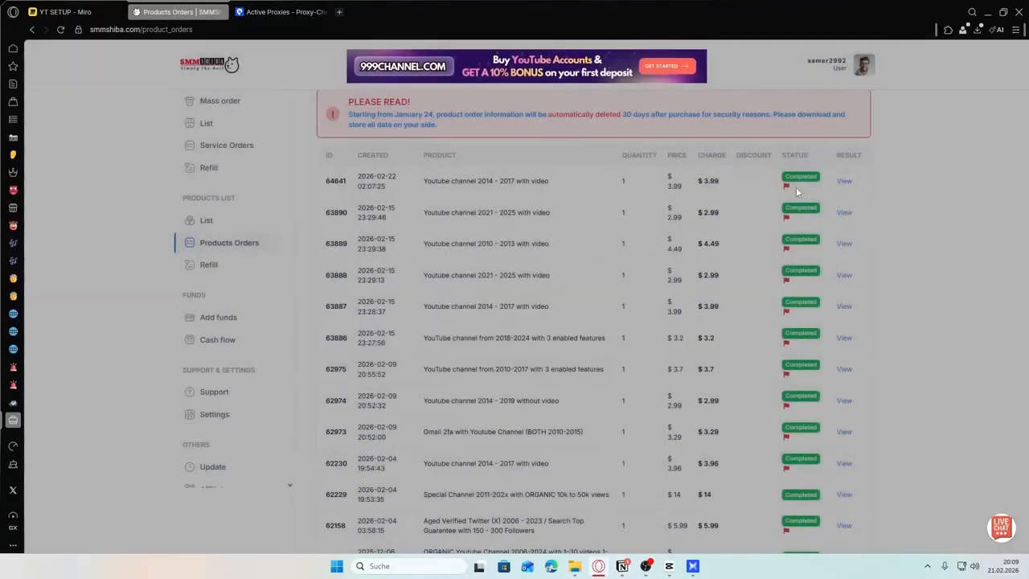
Step: Highlight the newest order's ID and look through the list of product orders
left_click_drag(350, 185, 322, 182)
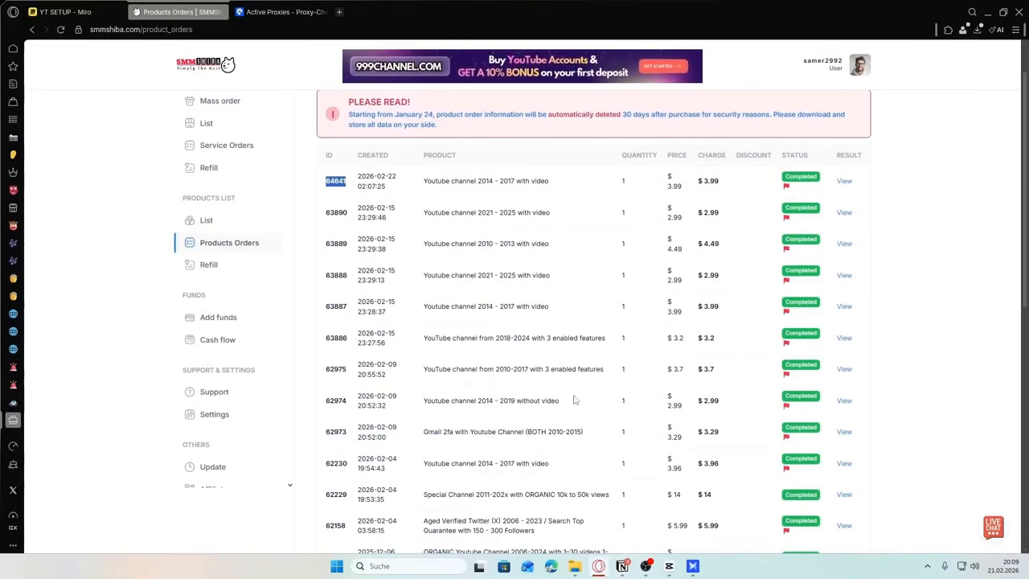
scroll(342, 194, "down", 2)
scroll(346, 194, "up", 2)
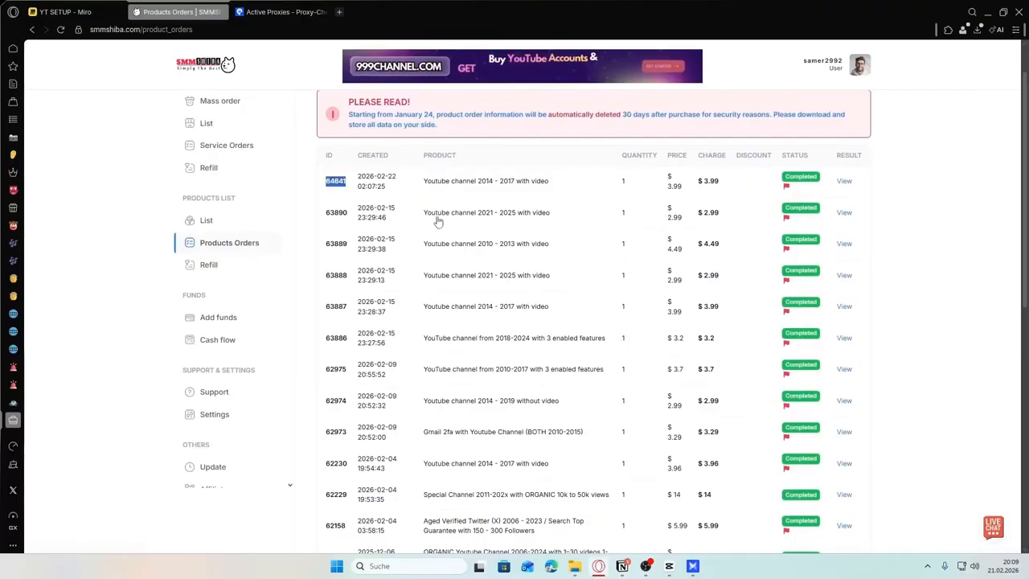
scroll(539, 353, "down", 2)
scroll(521, 317, "up", 3)
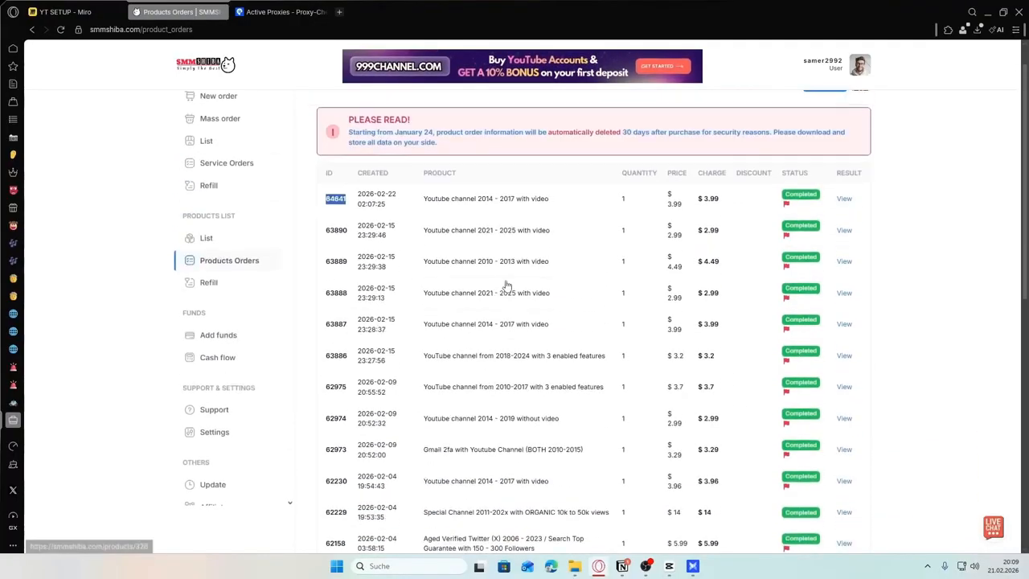